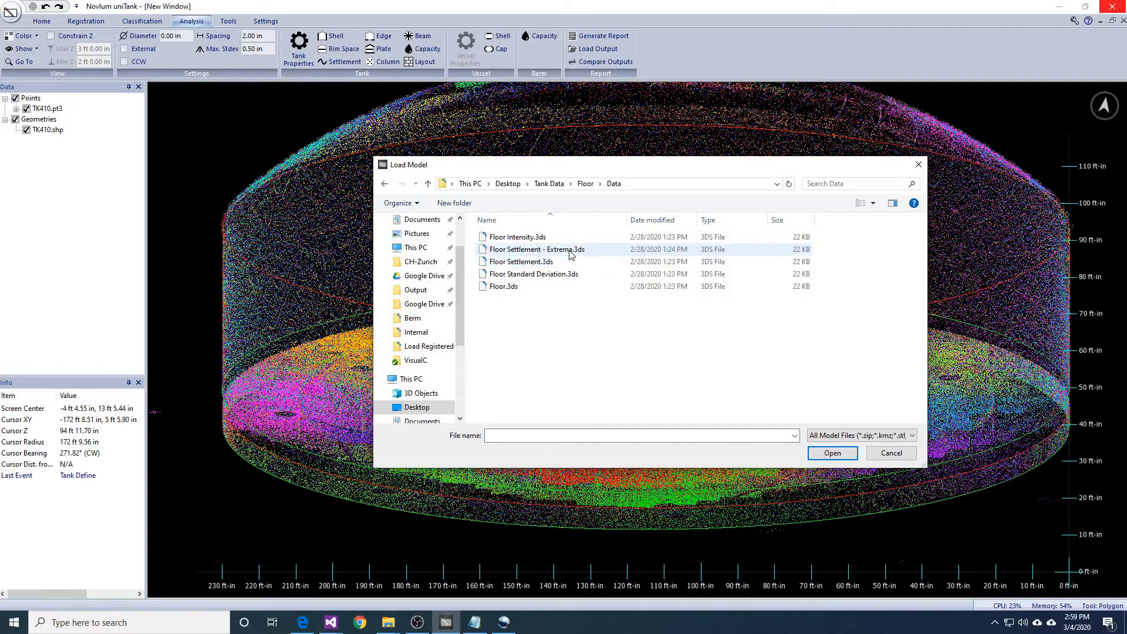
# Load the models Floor Intensity.3ds, Floor Settlement.3ds and Floor Standard Deviation.3ds together from the Data folder.
pyautogui.click(572, 249)
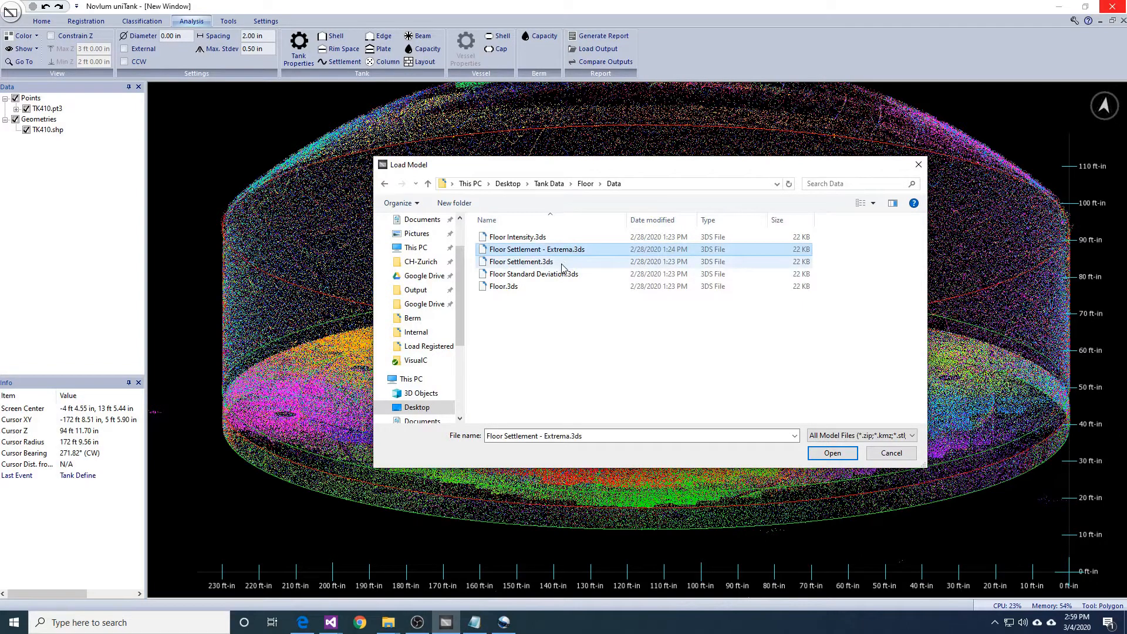
pyautogui.click(563, 262)
pyautogui.keyDown('ctrl'); pyautogui.click(514, 236); pyautogui.keyUp('ctrl')
pyautogui.keyDown('ctrl'); pyautogui.click(527, 275); pyautogui.keyUp('ctrl')
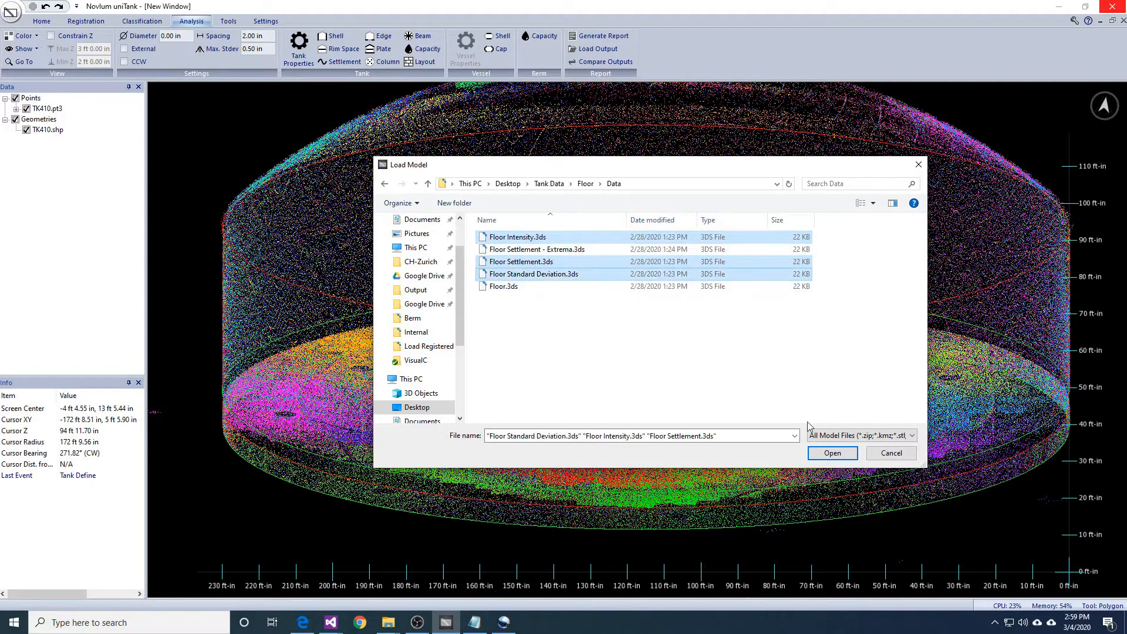
pyautogui.click(833, 453)
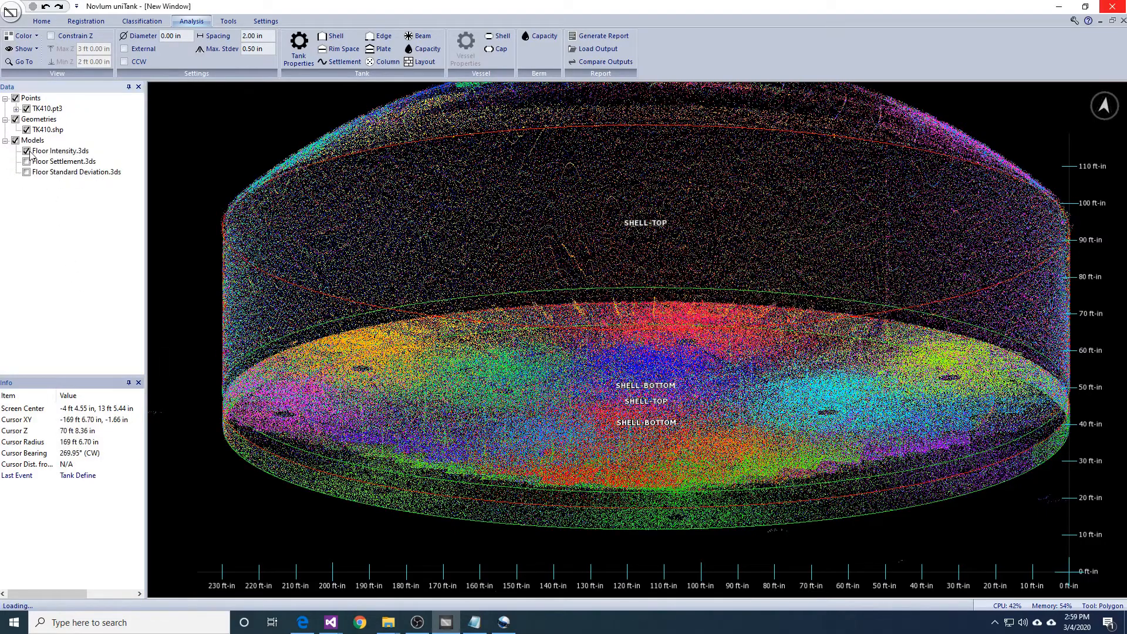
# Hide the TK410.pt3 point cloud and compare the floor from above in the Floor Settlement and Floor Intensity models.
pyautogui.click(27, 109)
pyautogui.moveTo(583, 272); pyautogui.dragTo(584, 423, button='middle')
pyautogui.click(27, 161)
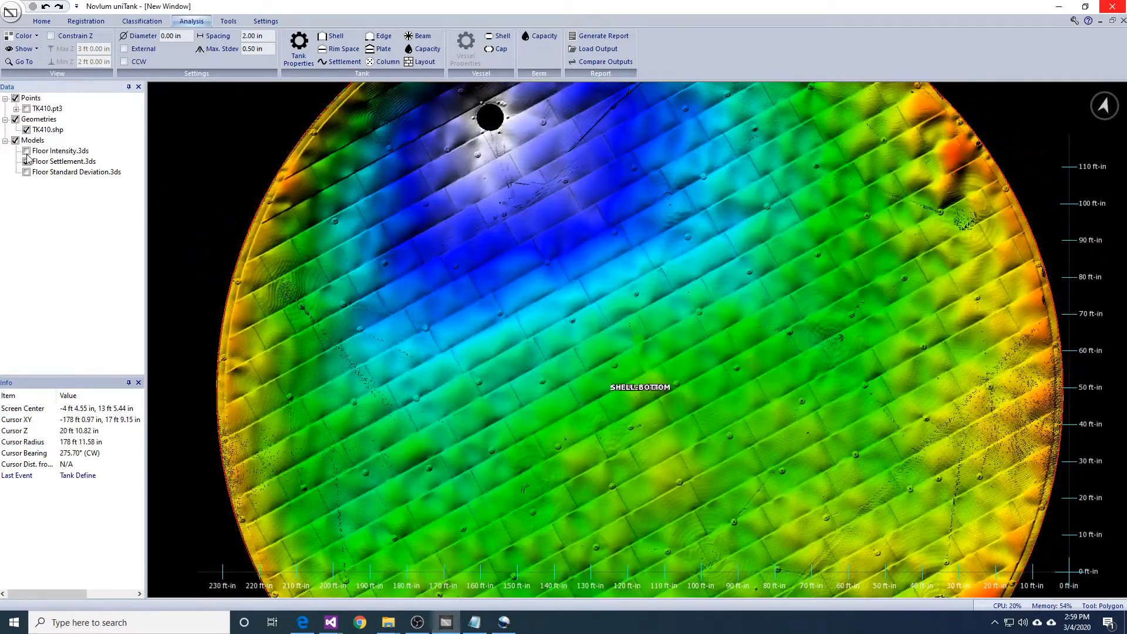
pyautogui.click(26, 162)
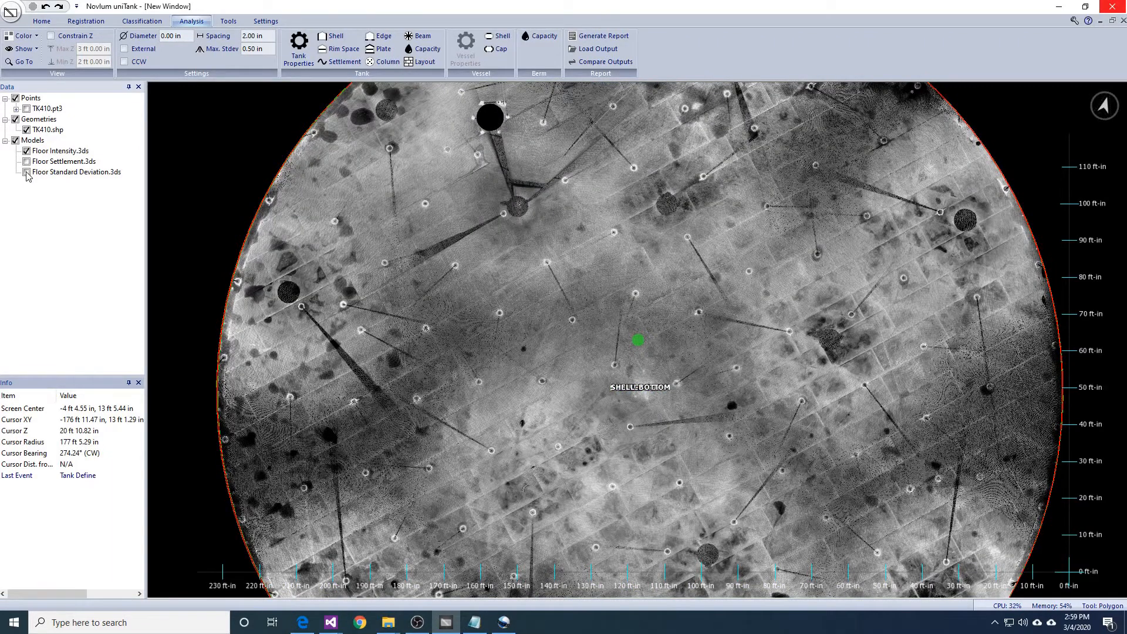
# Display the Floor Standard Deviation model and inspect the plate pattern across the whole tank floor.
pyautogui.click(26, 172)
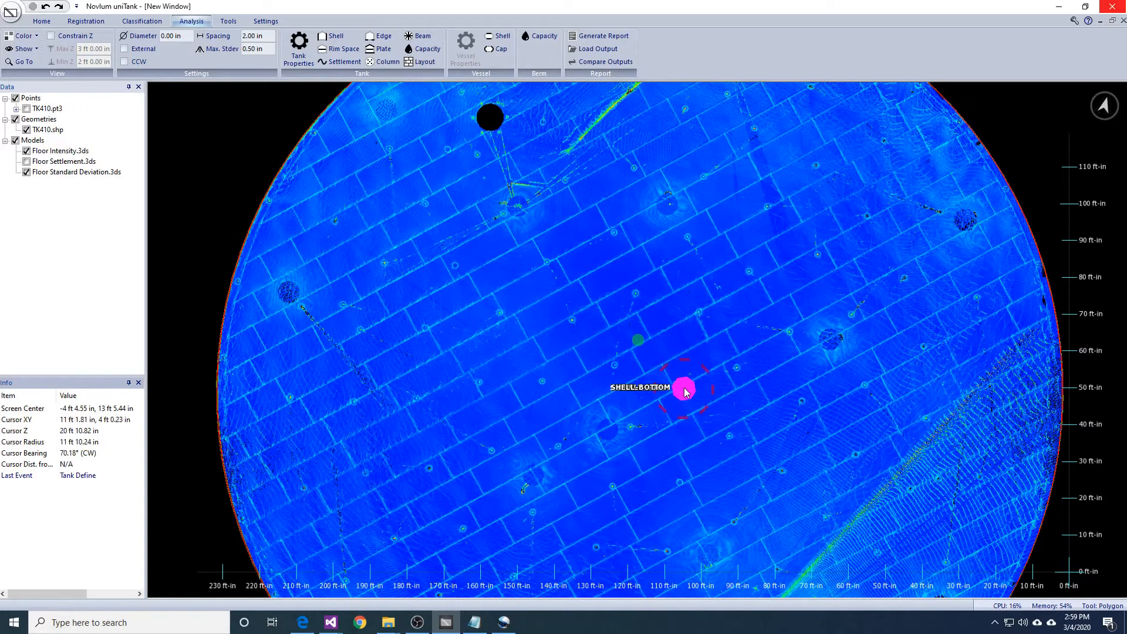
pyautogui.scroll(-3, 685, 300)
pyautogui.moveTo(759, 350); pyautogui.dragTo(754, 377, button='right')
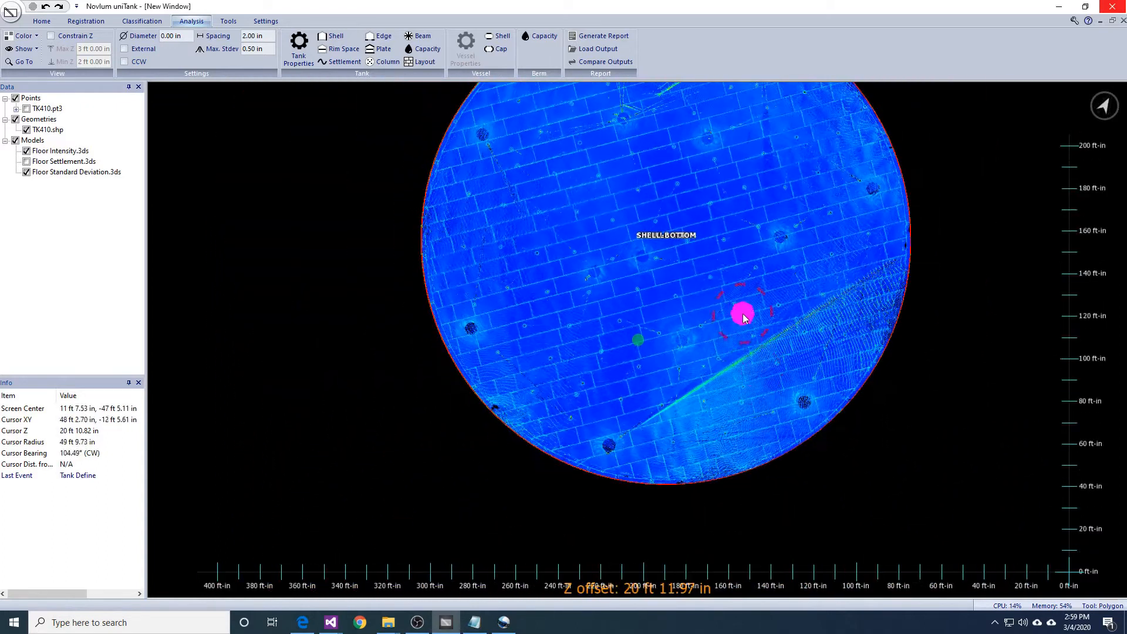
pyautogui.moveTo(742, 316); pyautogui.dragTo(742, 396, button='middle')
pyautogui.moveTo(743, 344); pyautogui.dragTo(744, 414, button='right')
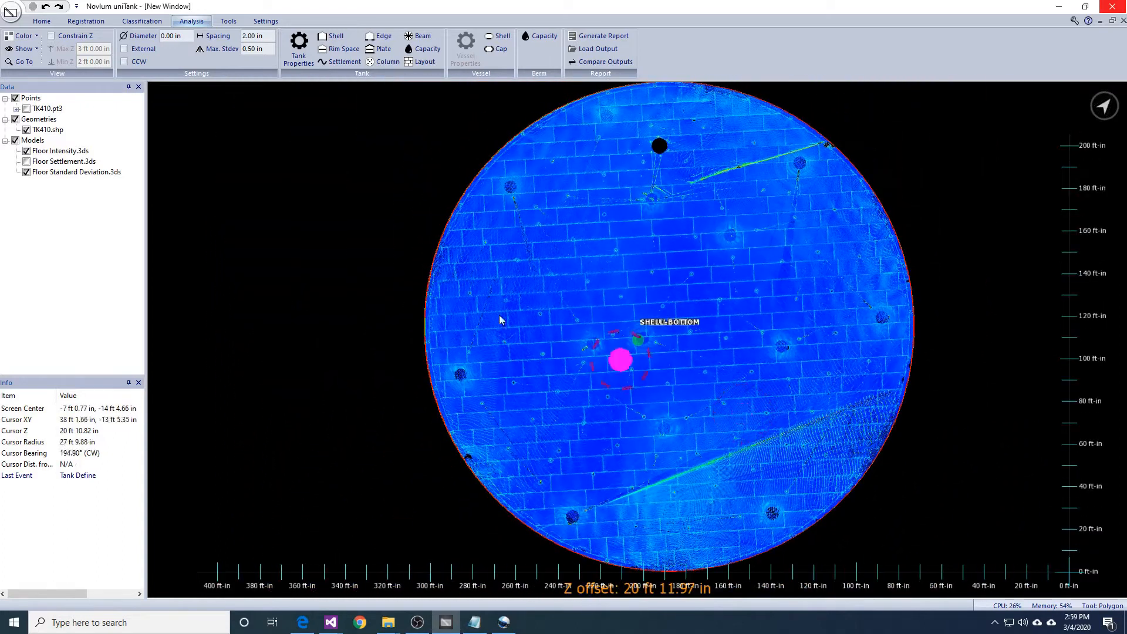
# Hide the Floor Standard Deviation model and examine plate seams and stains in the Floor Intensity model around the floor opening.
pyautogui.click(26, 172)
pyautogui.moveTo(642, 257); pyautogui.dragTo(639, 370, button='middle')
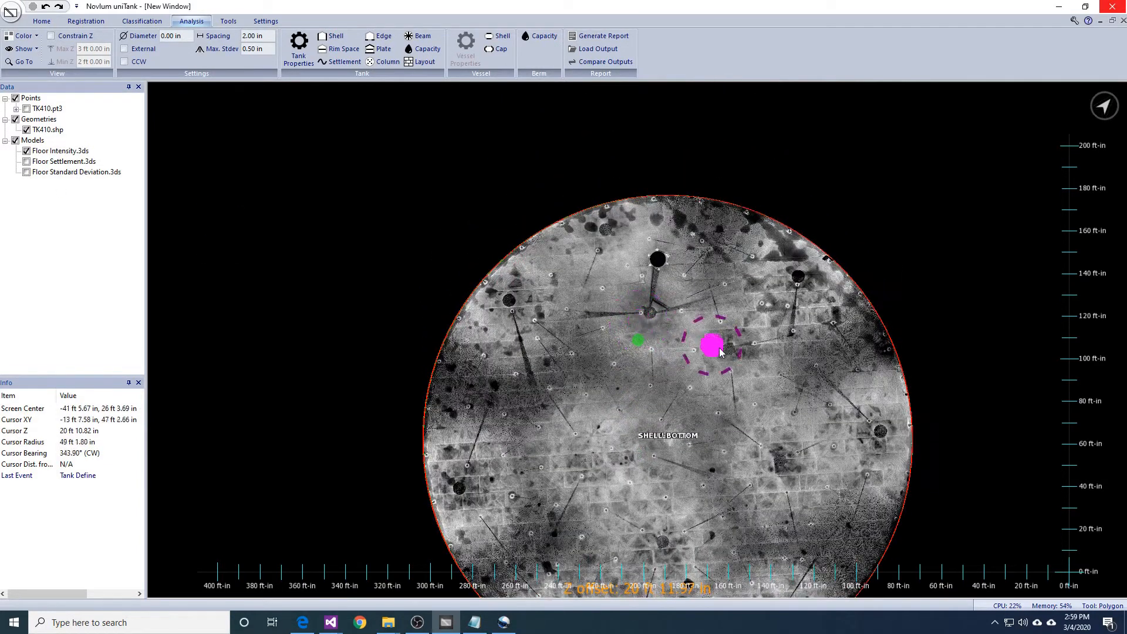
pyautogui.scroll(5, 720, 348)
pyautogui.moveTo(723, 275); pyautogui.dragTo(716, 311, button='middle')
pyautogui.moveTo(716, 236); pyautogui.dragTo(681, 272, button='middle')
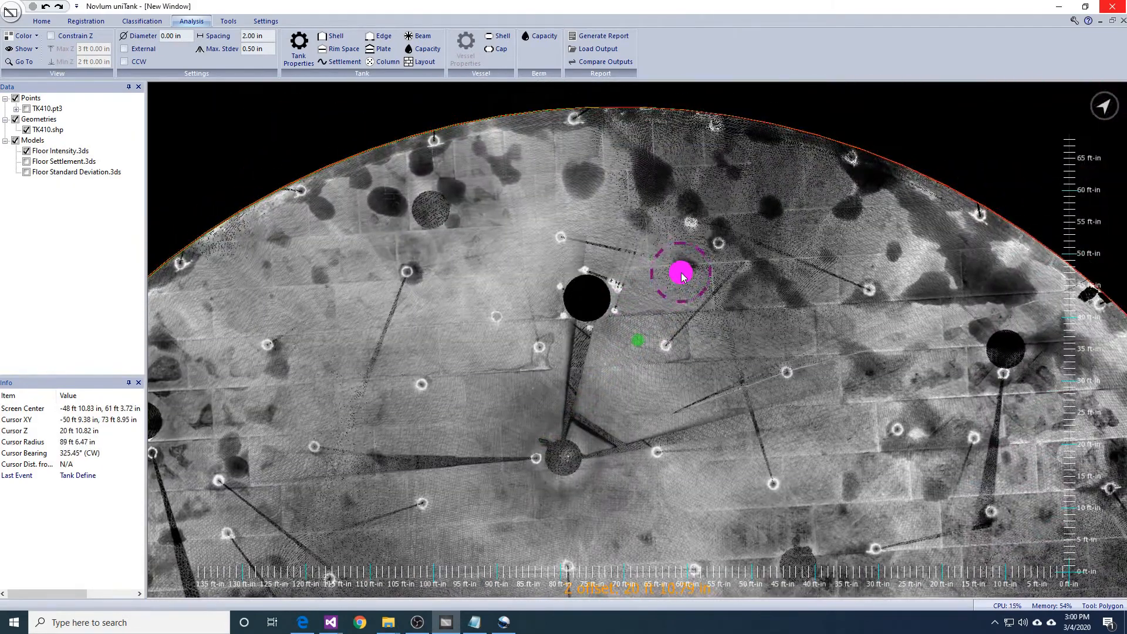
pyautogui.moveTo(669, 320); pyautogui.dragTo(709, 188, button='middle')
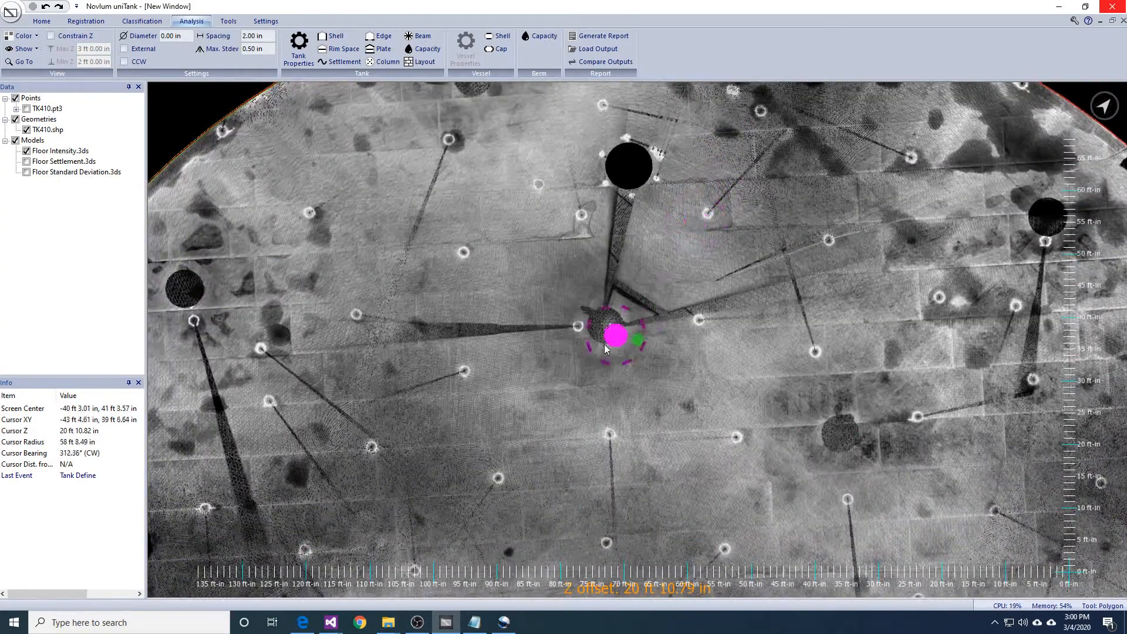
pyautogui.moveTo(552, 387); pyautogui.dragTo(619, 339, button='middle')
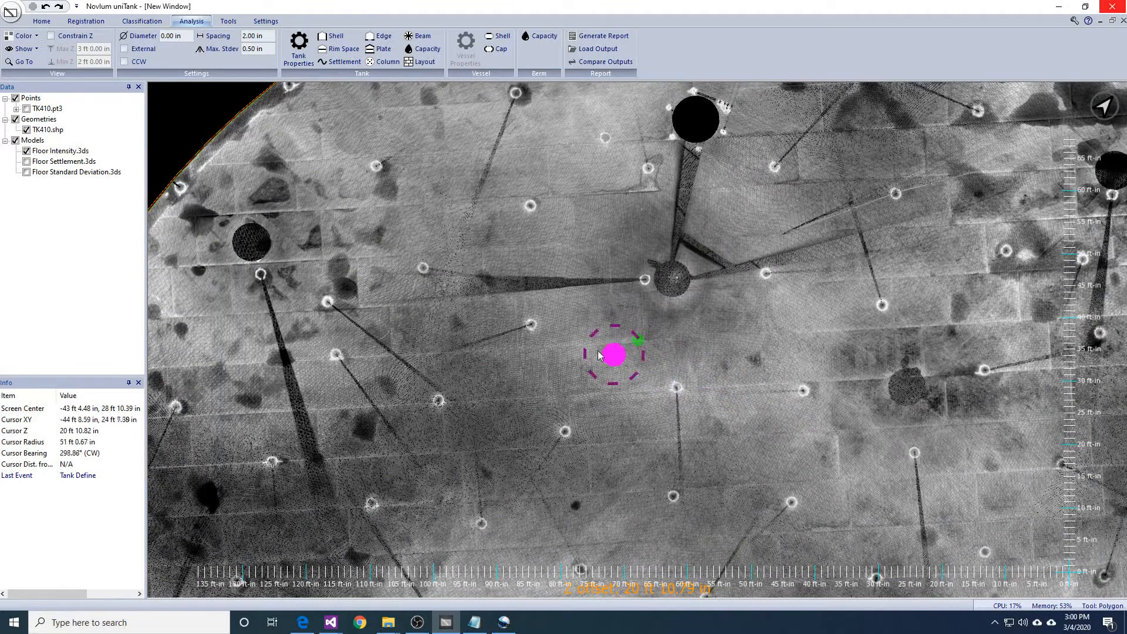
pyautogui.moveTo(565, 254); pyautogui.dragTo(557, 302, button='middle')
pyautogui.scroll(-5, 558, 305)
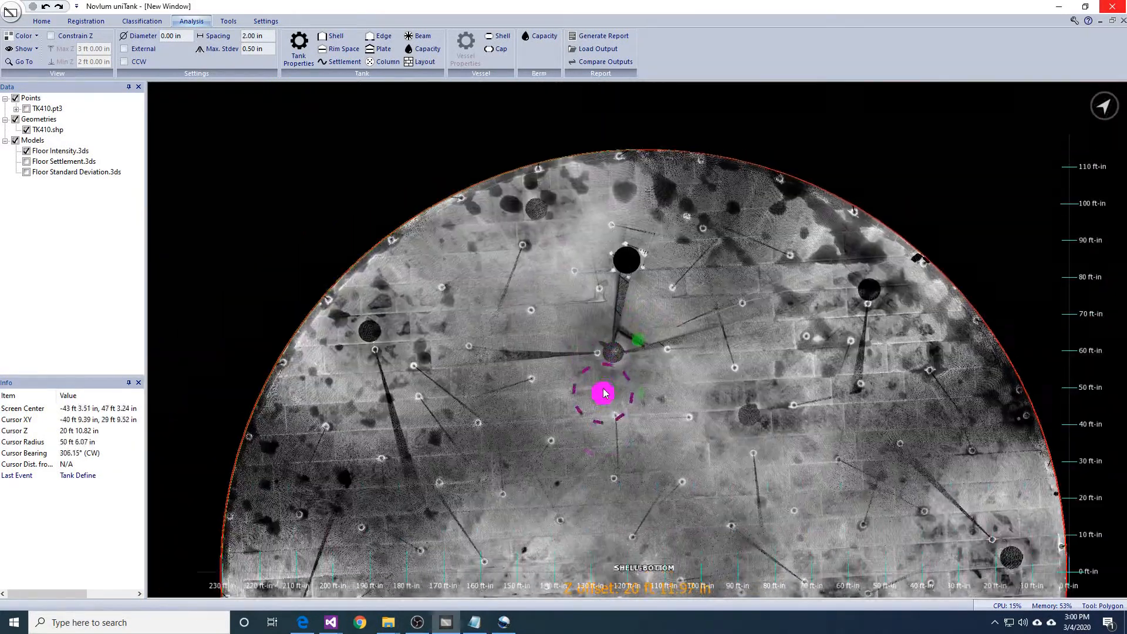
pyautogui.moveTo(604, 393); pyautogui.dragTo(605, 341, button='middle')
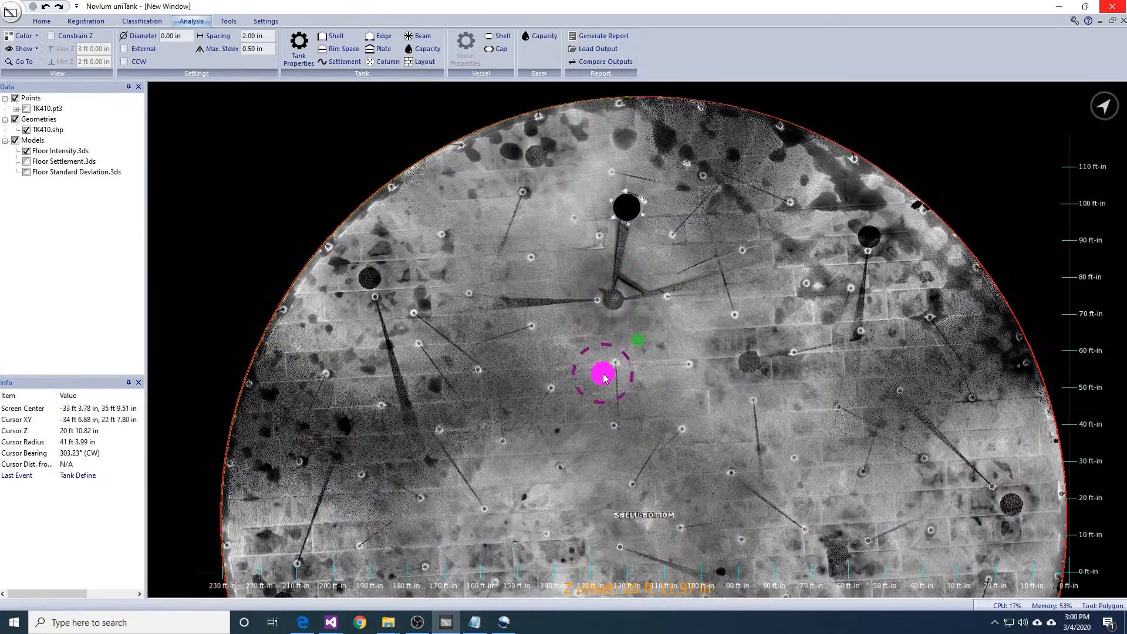
# Show the Floor Settlement model in place of Floor Intensity, with a close view of the annular seam near the shell.
pyautogui.click(27, 161)
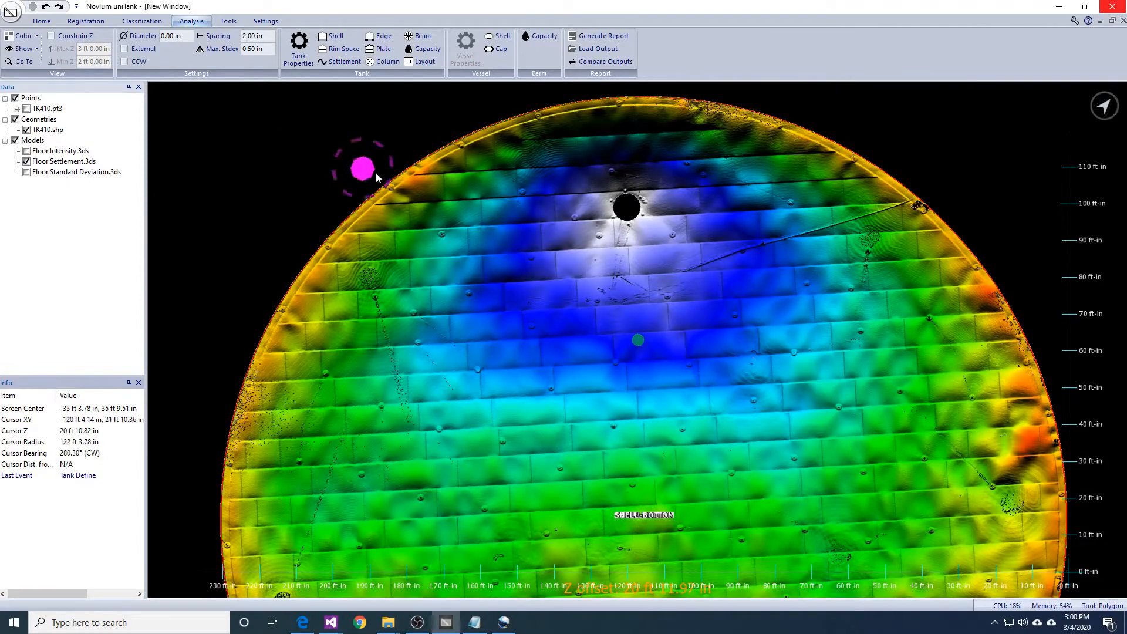
pyautogui.moveTo(640, 369); pyautogui.dragTo(706, 477, button='middle')
pyautogui.moveTo(672, 257); pyautogui.dragTo(672, 317, button='middle')
pyautogui.scroll(3, 672, 317)
pyautogui.scroll(2, 673, 321)
pyautogui.scroll(-1, 678, 316)
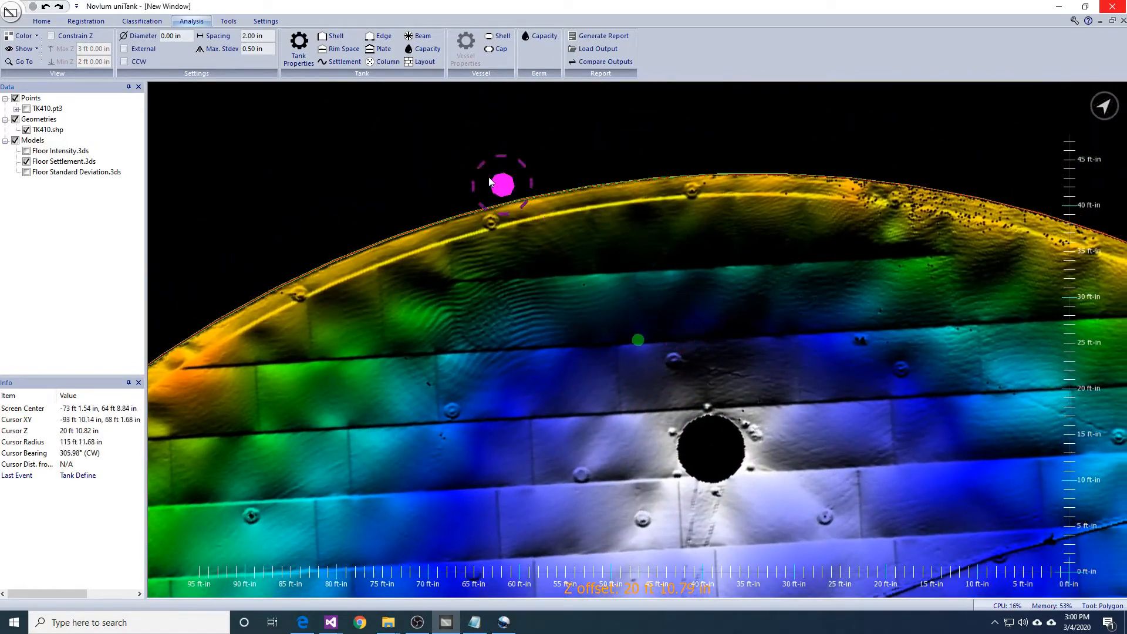
# Draw a line about 2 ft 2.4 in long across the annular ring, from the shell edge to the yellow seam.
pyautogui.click(153, 25)
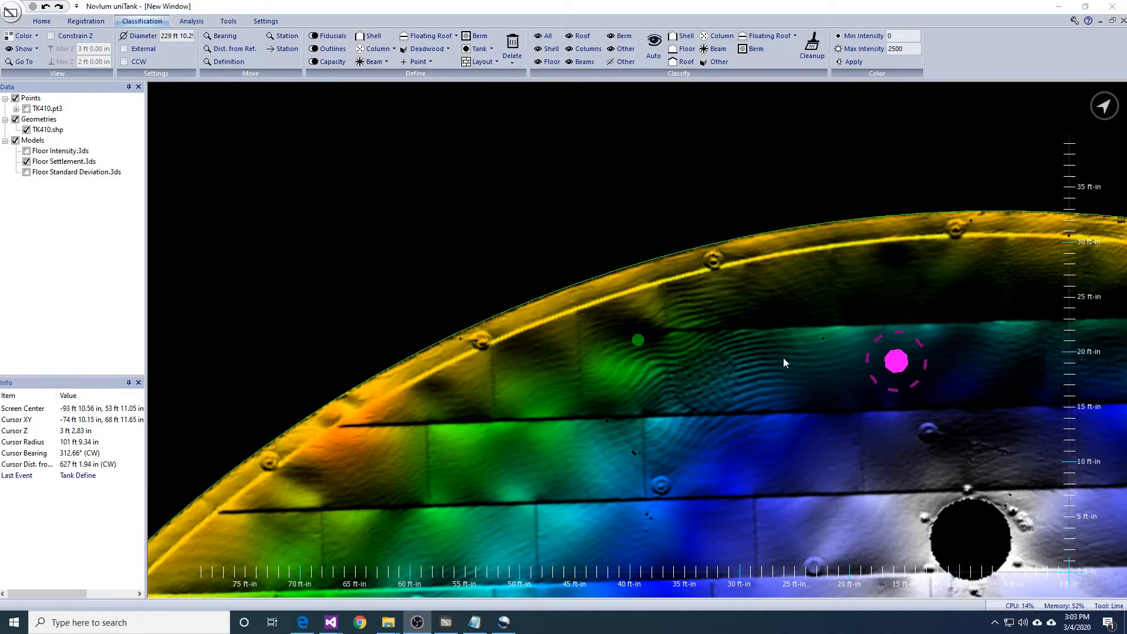
pyautogui.click(564, 290)
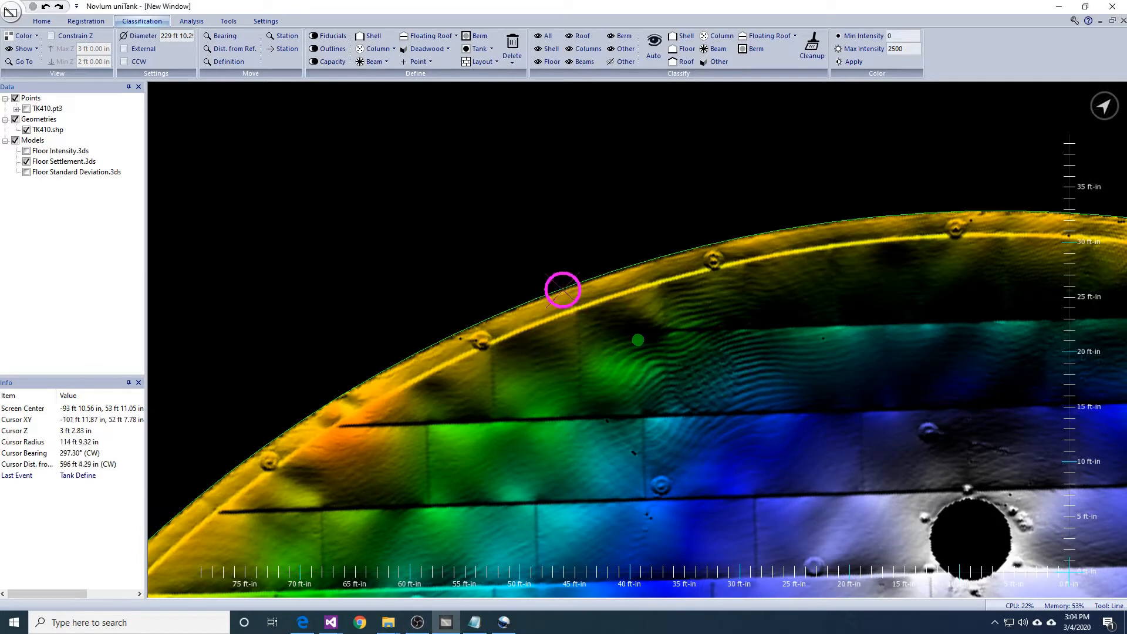
pyautogui.click(572, 310)
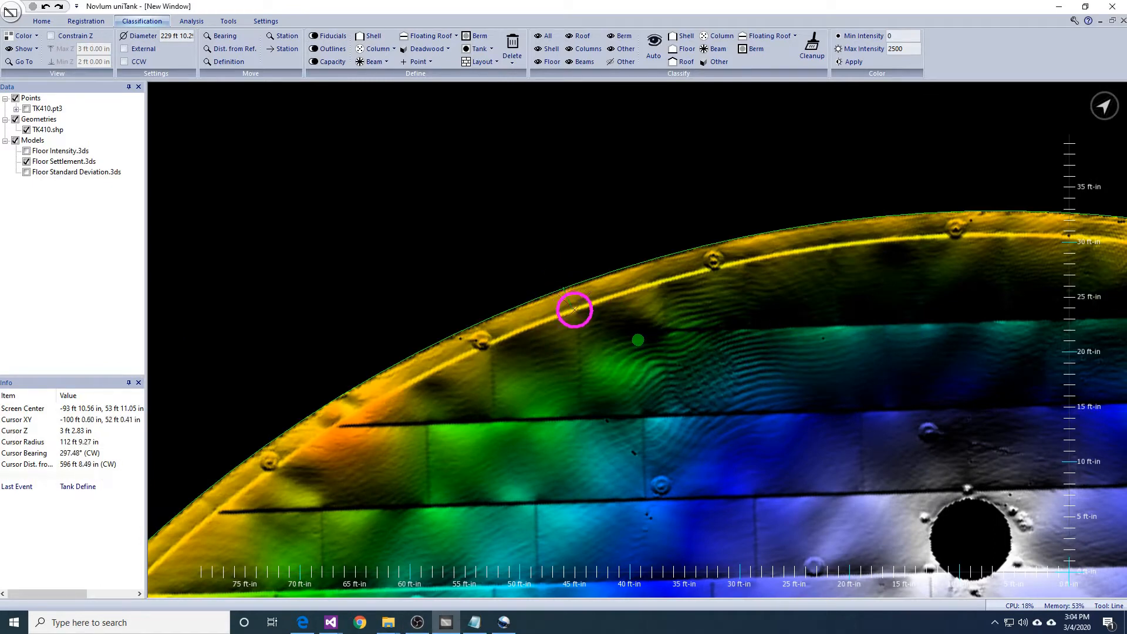
# Define a layout annular ring of 2 ft 3.00 in and check its fit against the seam.
pyautogui.click(487, 66)
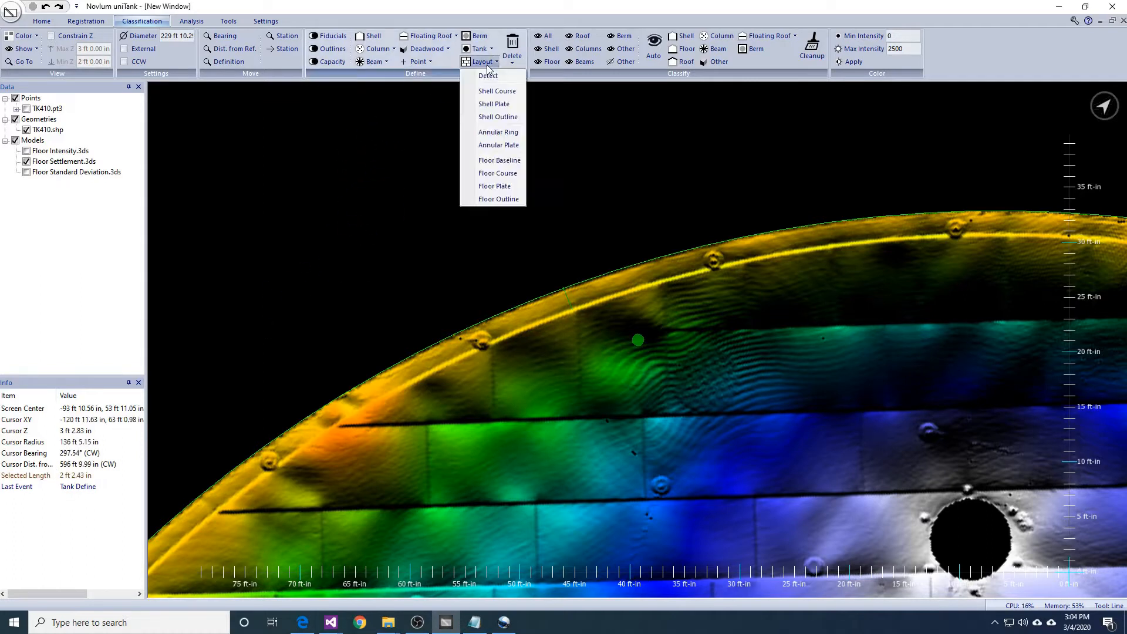
pyautogui.click(498, 131)
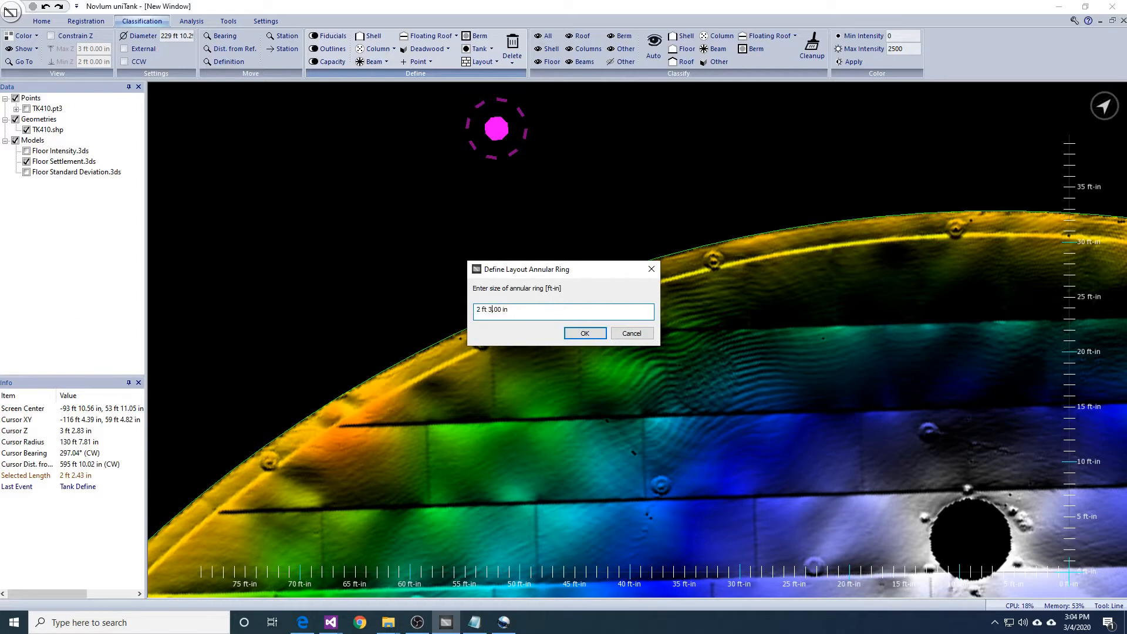
pyautogui.press('Return')
pyautogui.scroll(4, 783, 428)
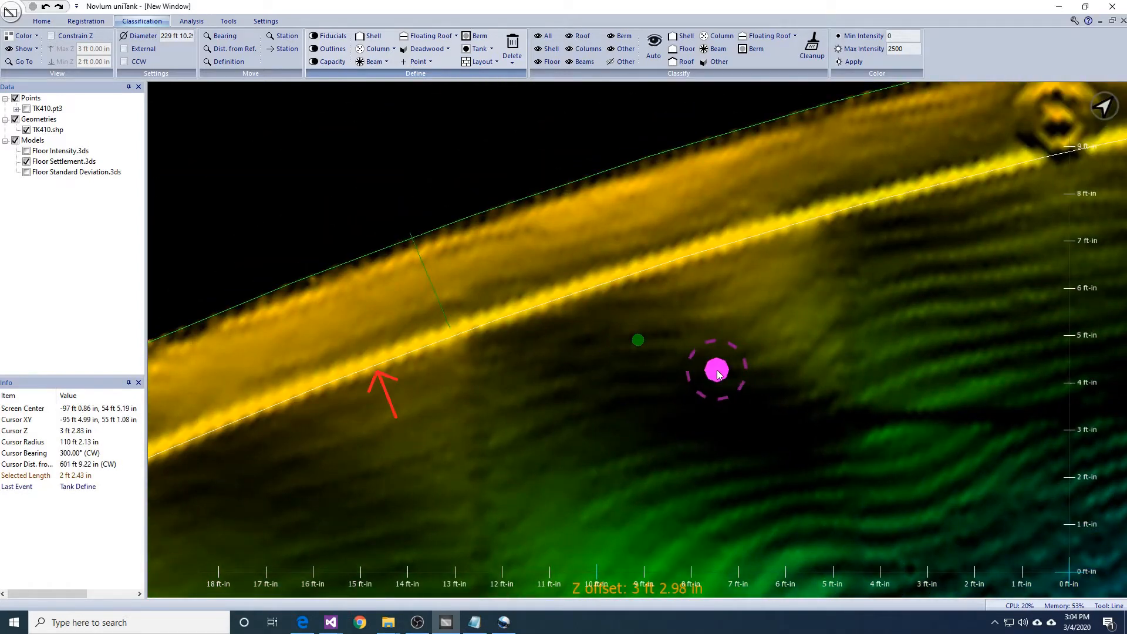
pyautogui.scroll(-4, 719, 374)
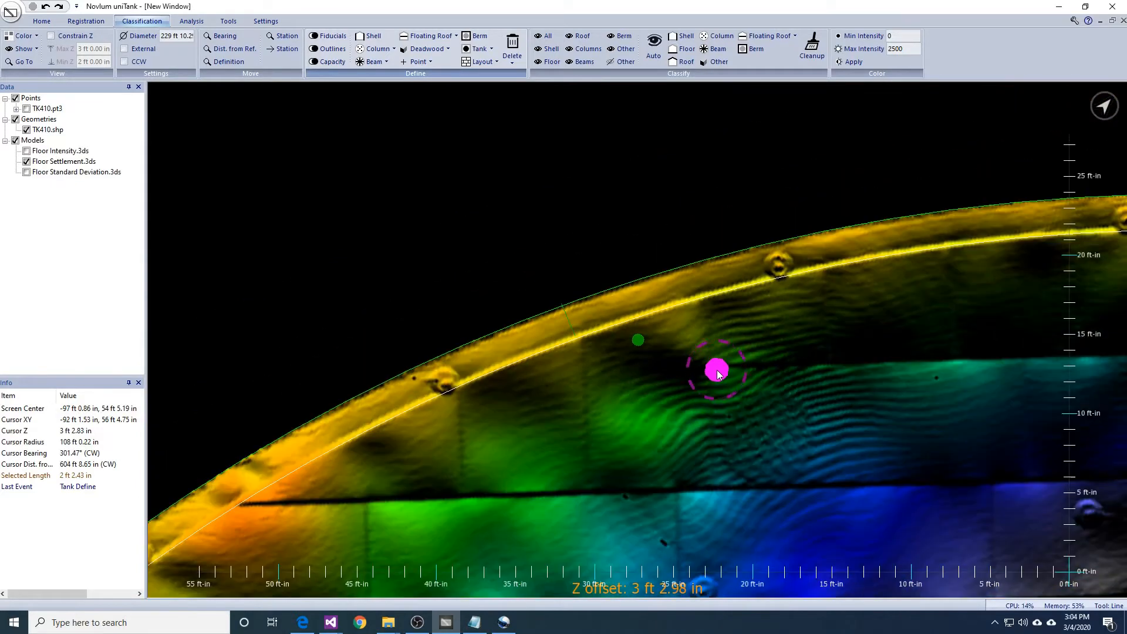
pyautogui.scroll(-2, 837, 363)
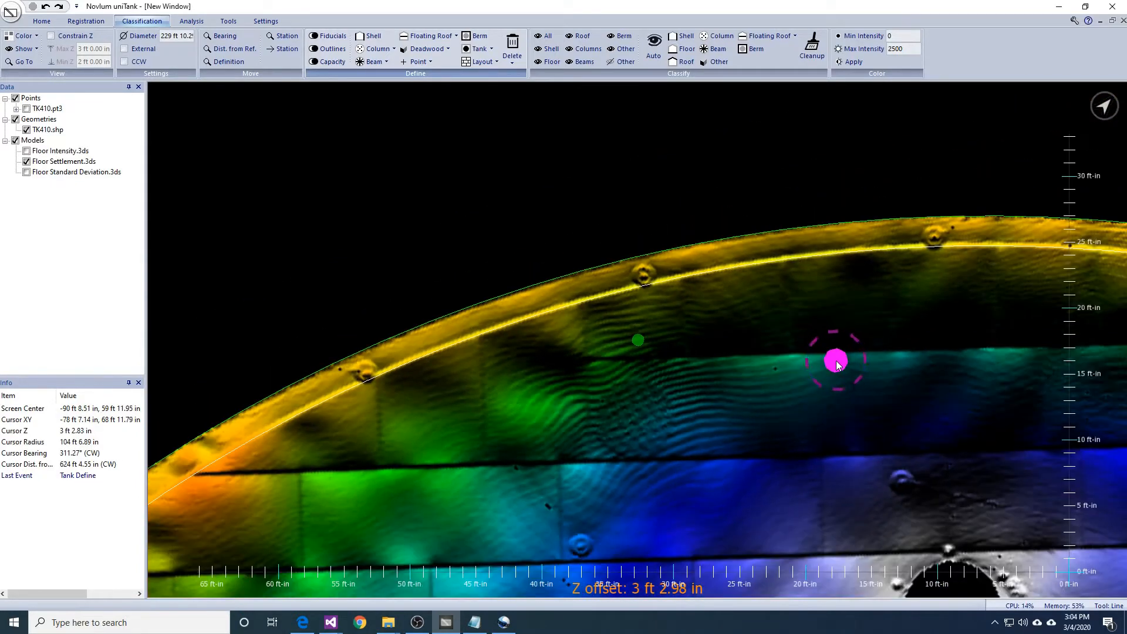
# Undo the annular ring and show the Floor Intensity model in place of Floor Settlement near the shell edge.
pyautogui.scroll(5, 723, 401)
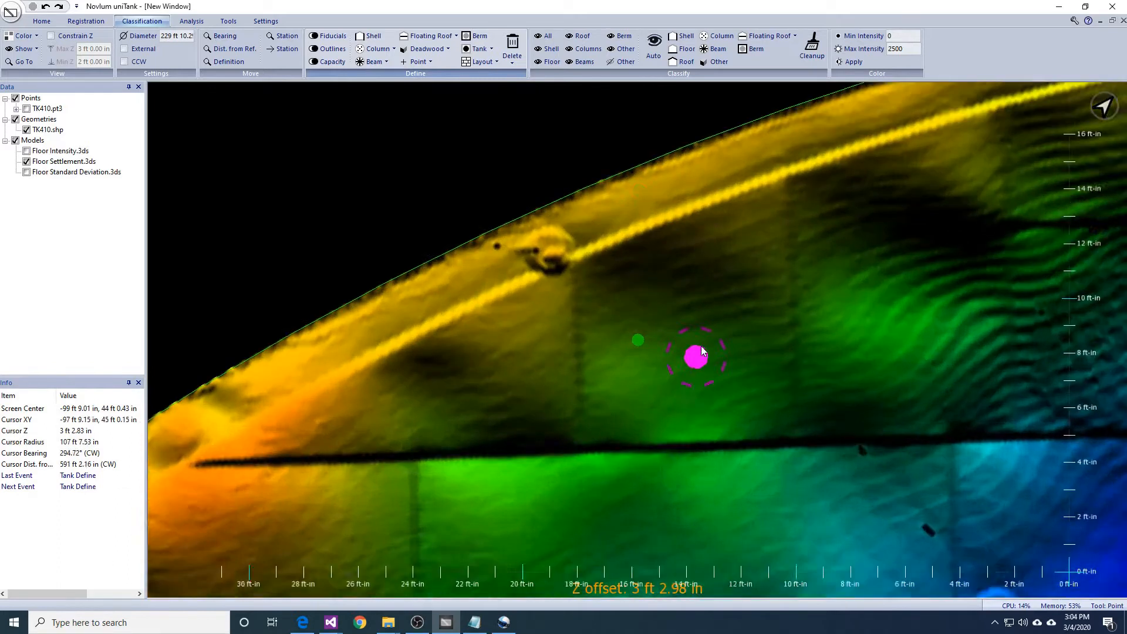
pyautogui.press('Up')
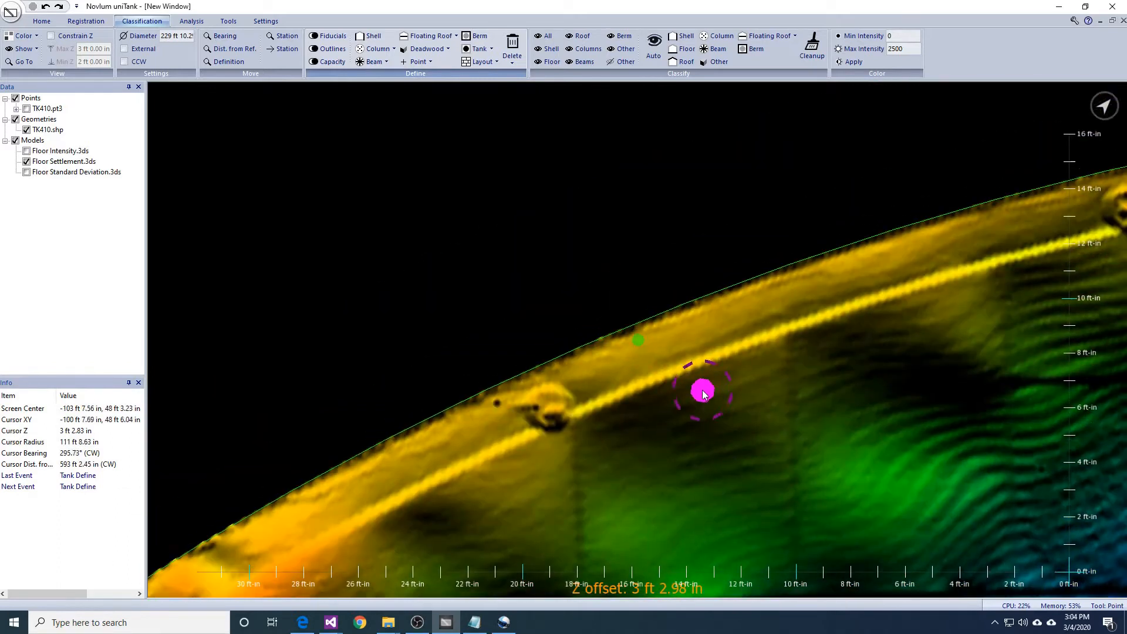
pyautogui.click(27, 151)
pyautogui.click(27, 162)
# Place a point on the light annular seam and define the layout annular ring from that point.
pyautogui.click(850, 304)
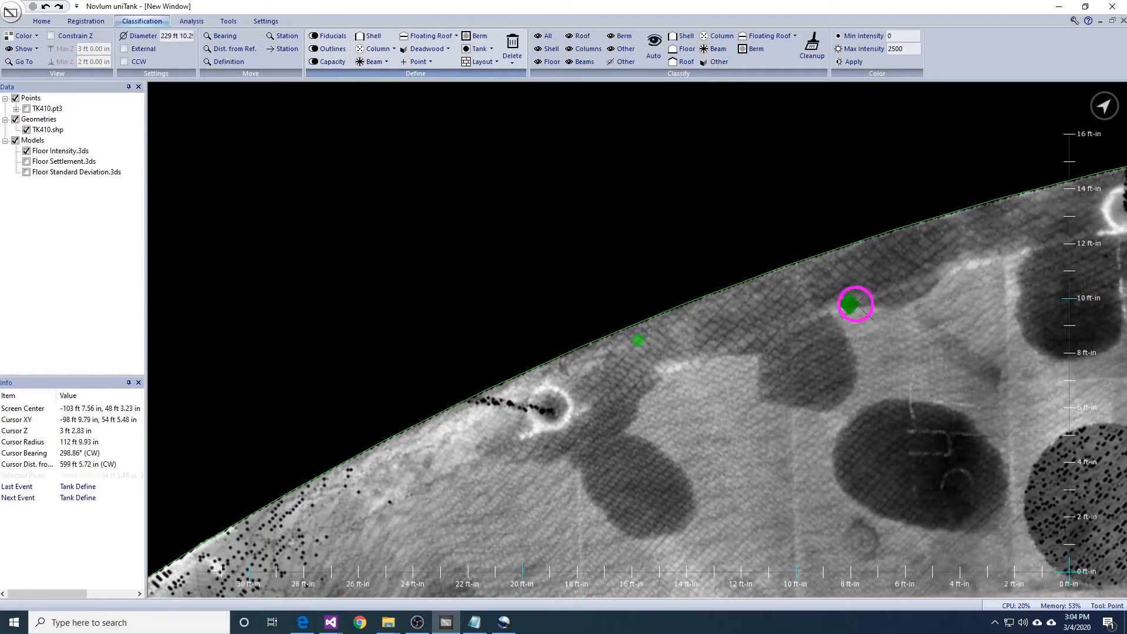
pyautogui.click(483, 62)
pyautogui.click(498, 132)
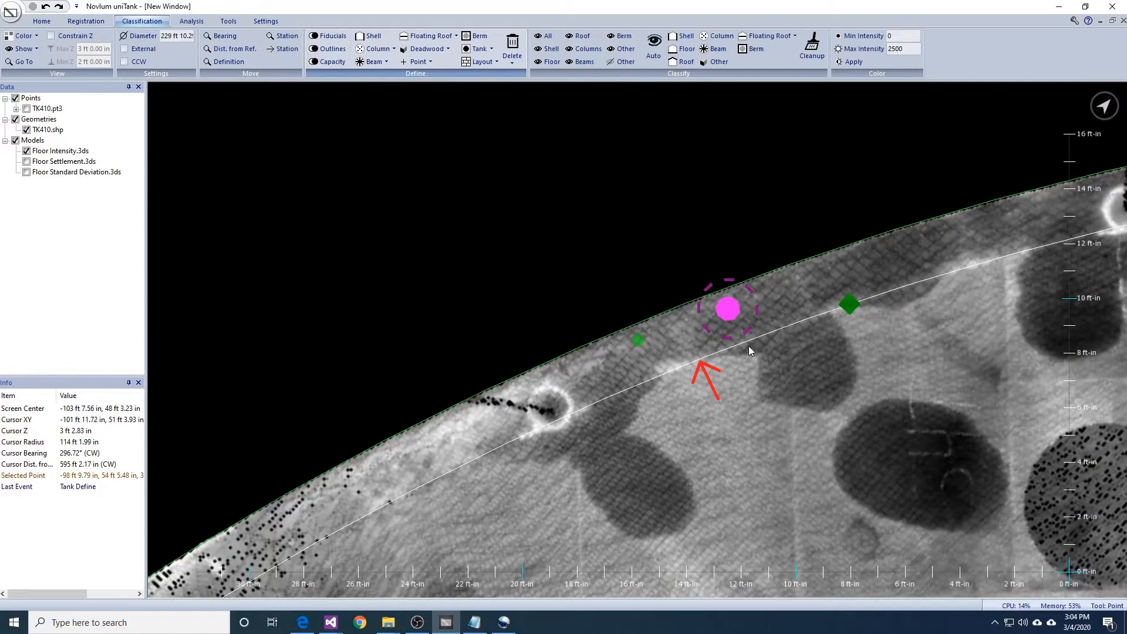
# Show the Floor Settlement model in place of Floor Intensity for a wider stretch of the annular ring.
pyautogui.scroll(-4, 851, 355)
pyautogui.scroll(-5, 892, 359)
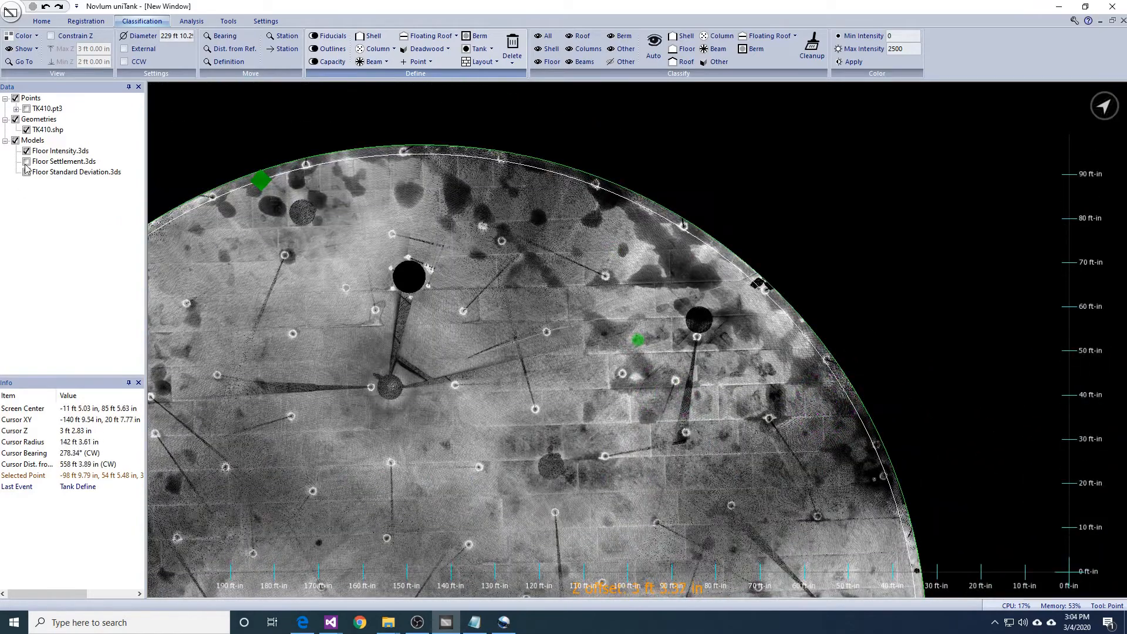
pyautogui.click(26, 161)
pyautogui.click(27, 150)
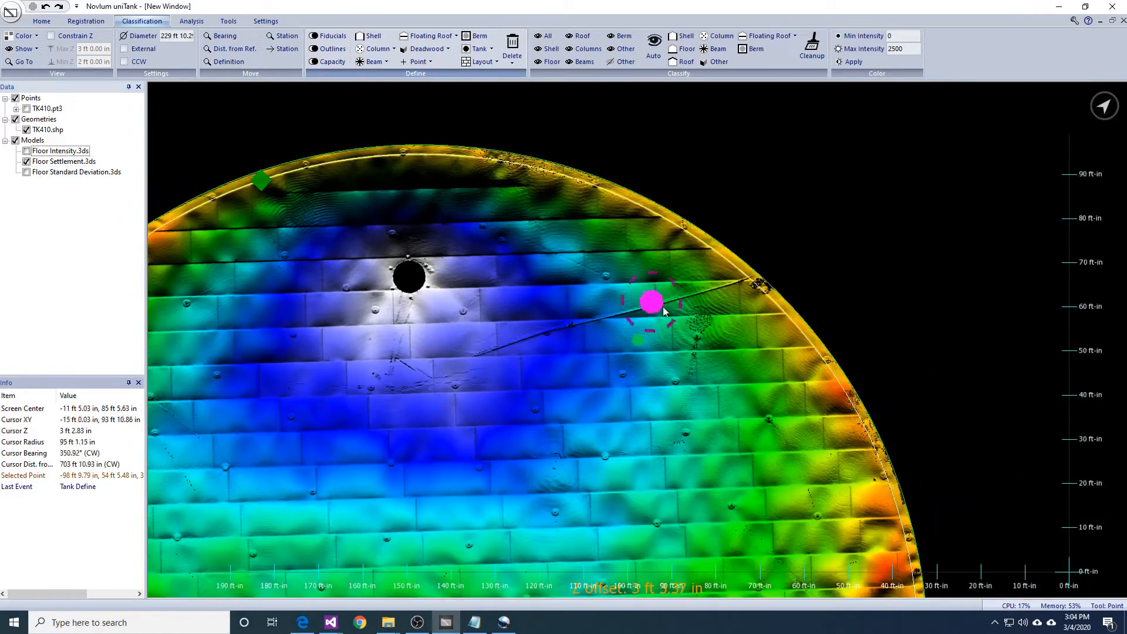
# Check the annular ring's alignment with the seam around the floor perimeter, also toggling the Floor Standard Deviation model.
pyautogui.scroll(3, 632, 251)
pyautogui.scroll(5, 671, 229)
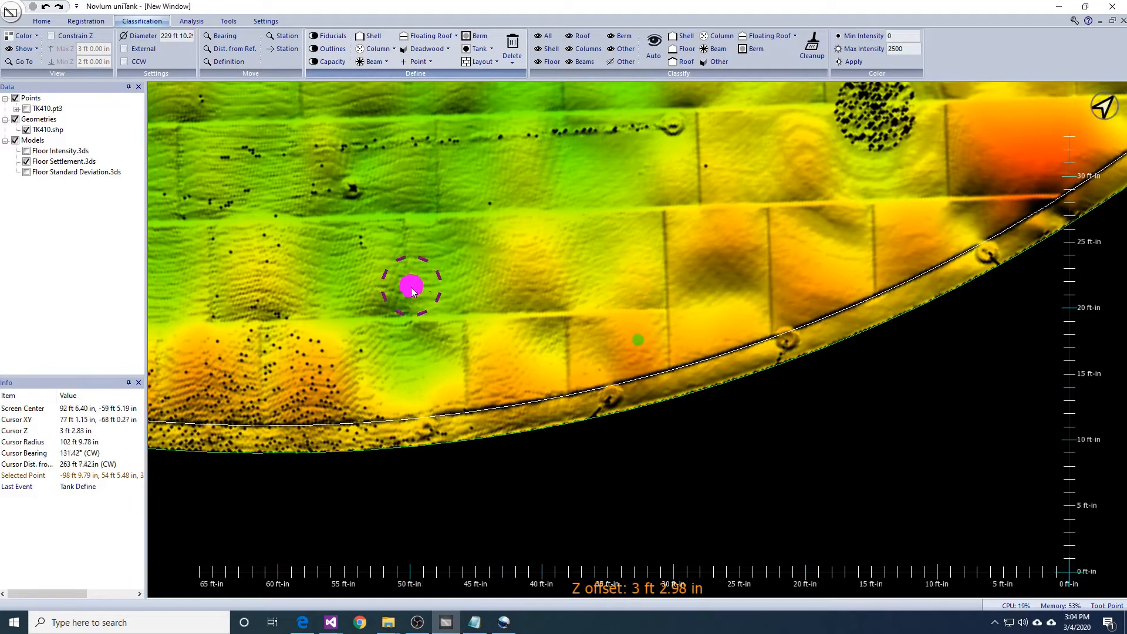
pyautogui.moveTo(413, 292); pyautogui.dragTo(373, 252)
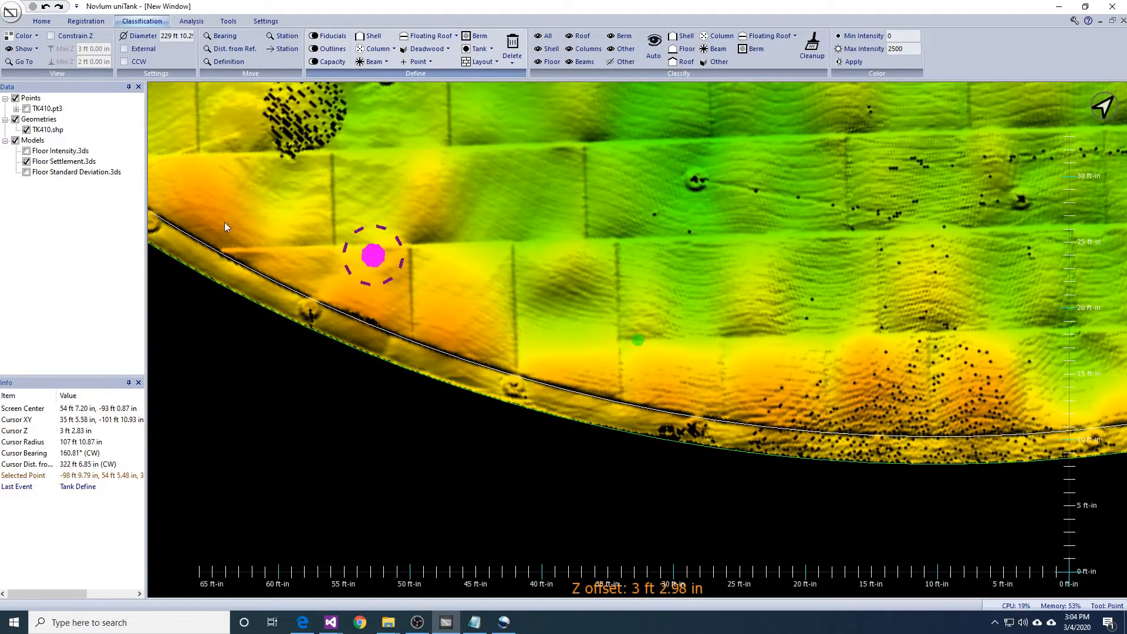
pyautogui.click(26, 172)
pyautogui.moveTo(497, 247); pyautogui.dragTo(675, 317)
pyautogui.moveTo(504, 183); pyautogui.dragTo(737, 386)
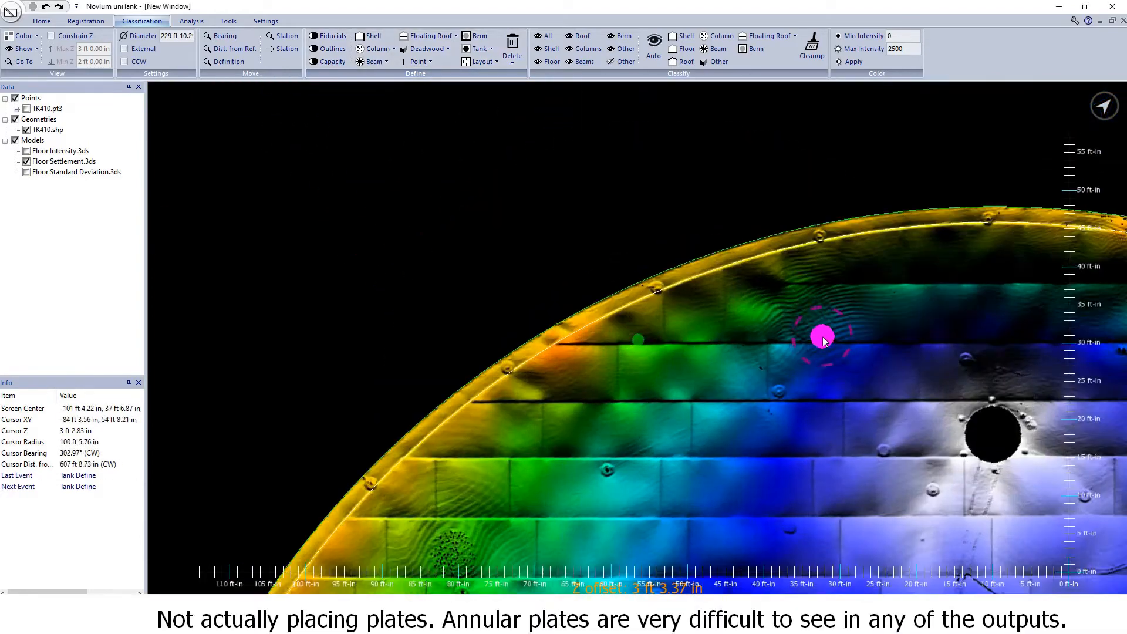
# Place three points along the annular ring near the shell edge and define layout annular plates from them.
pyautogui.scroll(3, 824, 341)
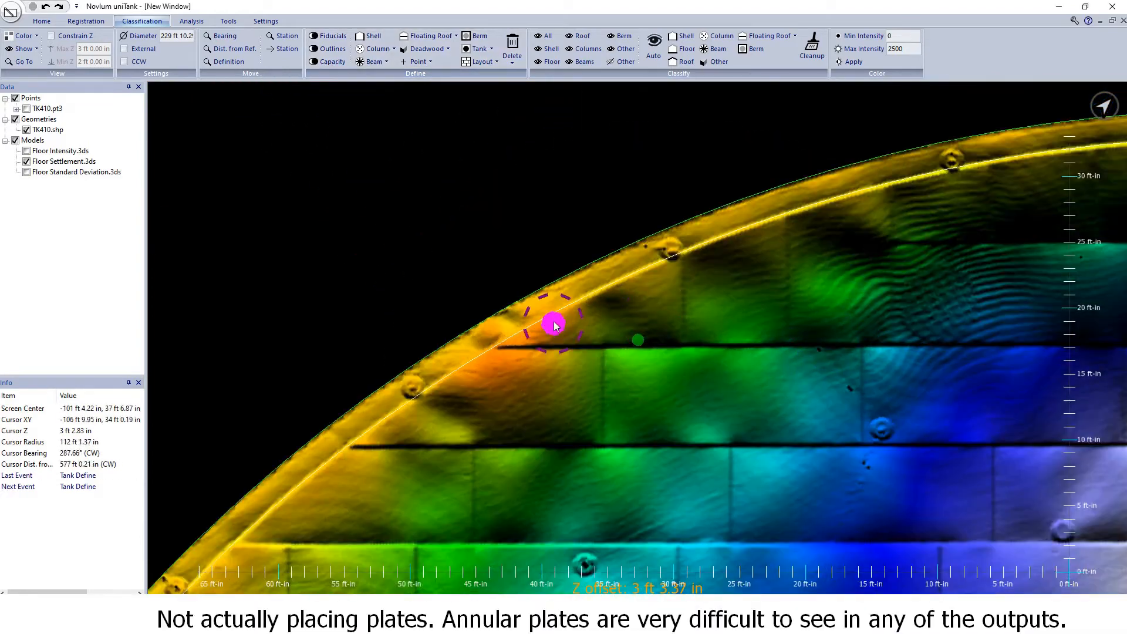
pyautogui.click(550, 302)
pyautogui.click(749, 212)
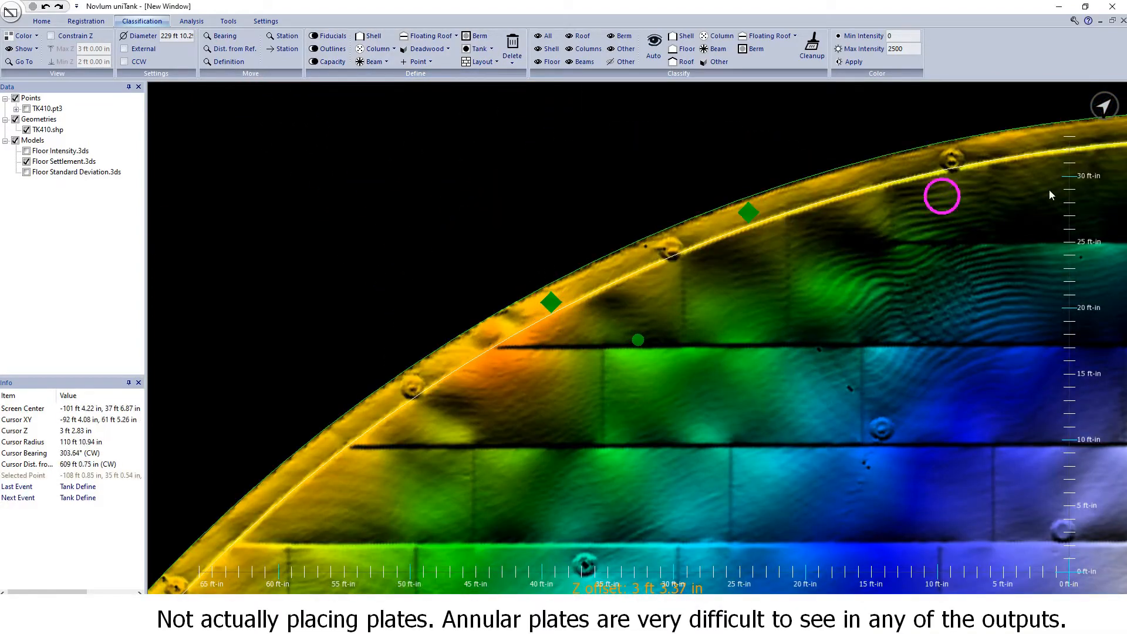
pyautogui.click(1018, 142)
pyautogui.click(487, 65)
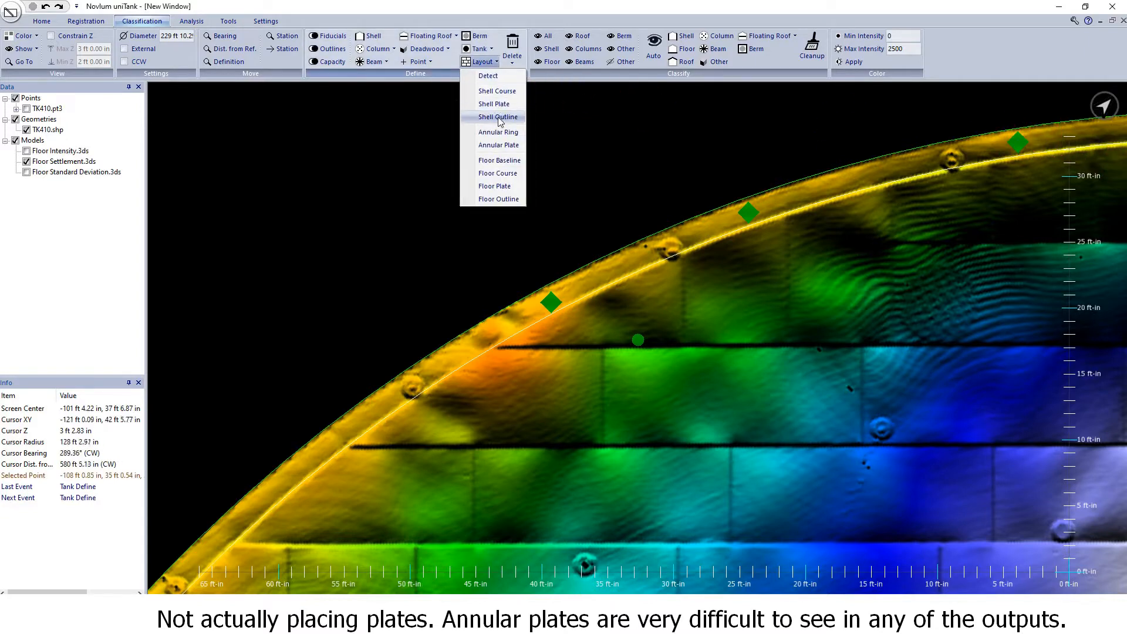
pyautogui.click(493, 146)
pyautogui.moveTo(1040, 299); pyautogui.dragTo(795, 332, button='middle')
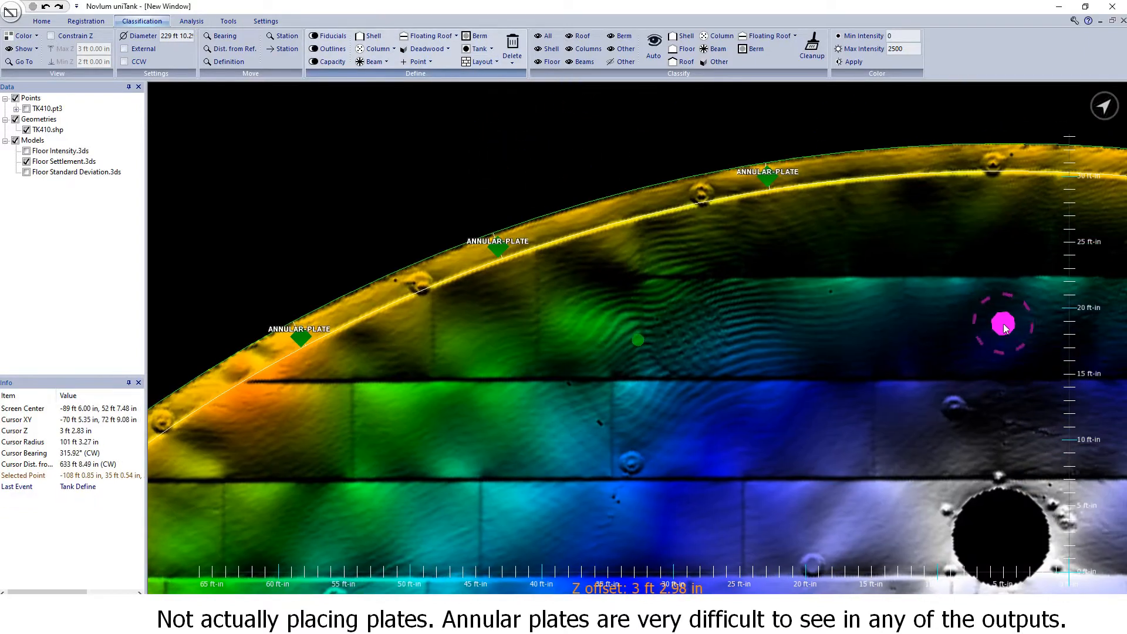
pyautogui.scroll(-2, 1003, 323)
pyautogui.moveTo(713, 359); pyautogui.dragTo(723, 361, button='middle')
pyautogui.press('Escape')
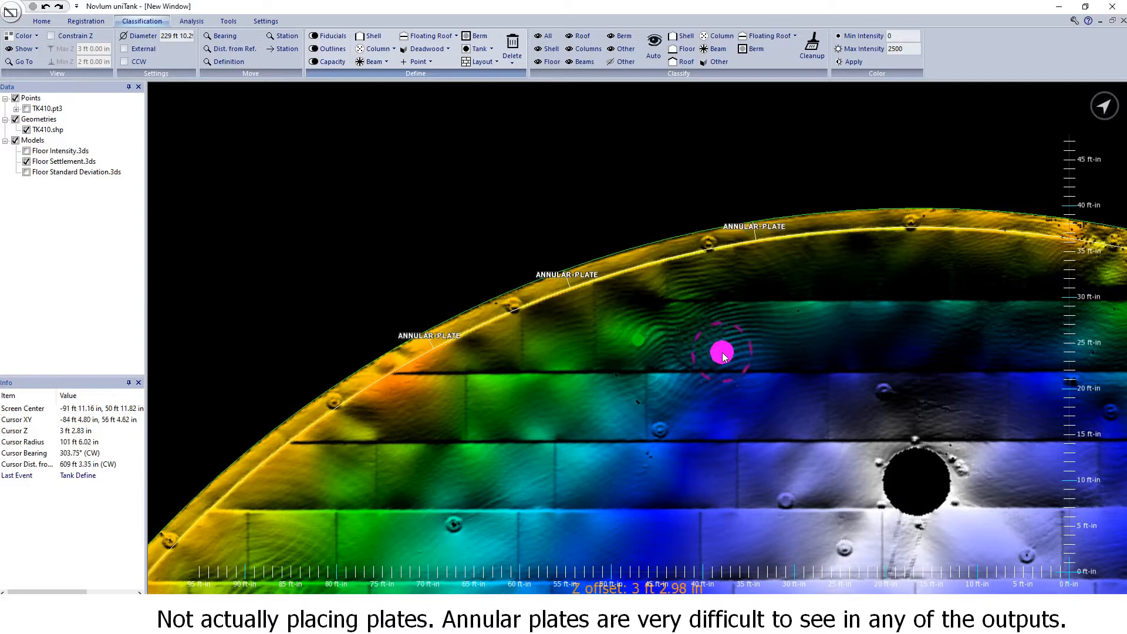
# Define layout annular plates from one point on the annular ring, repeating every 40 ft clockwise with rounding to a whole plate interval.
pyautogui.click(554, 287)
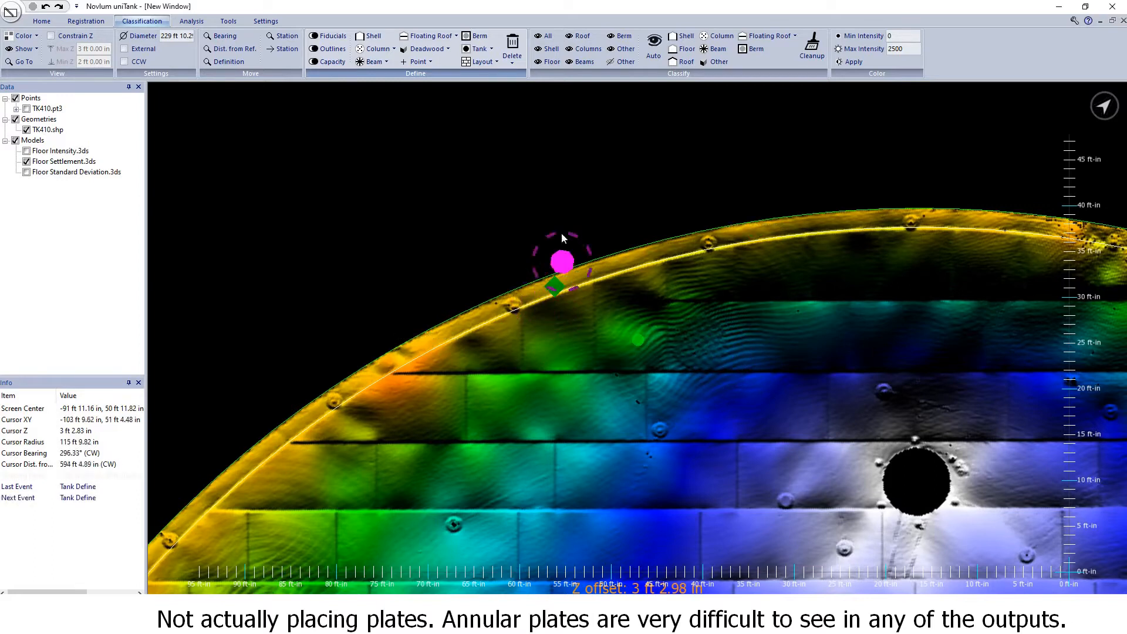
pyautogui.click(483, 62)
pyautogui.click(494, 145)
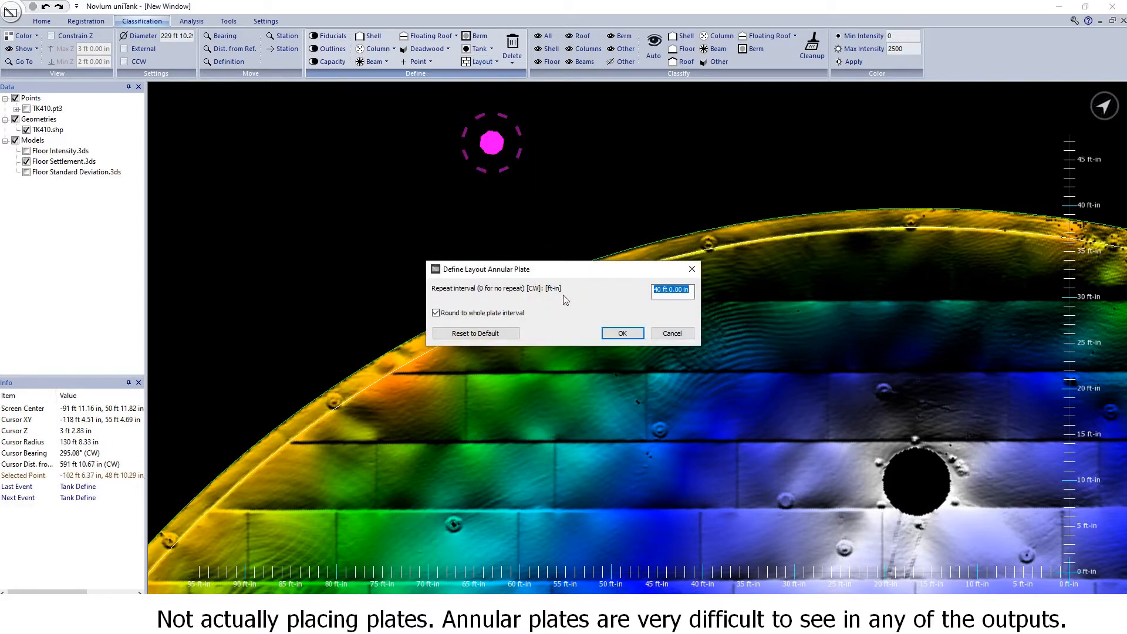
pyautogui.click(623, 334)
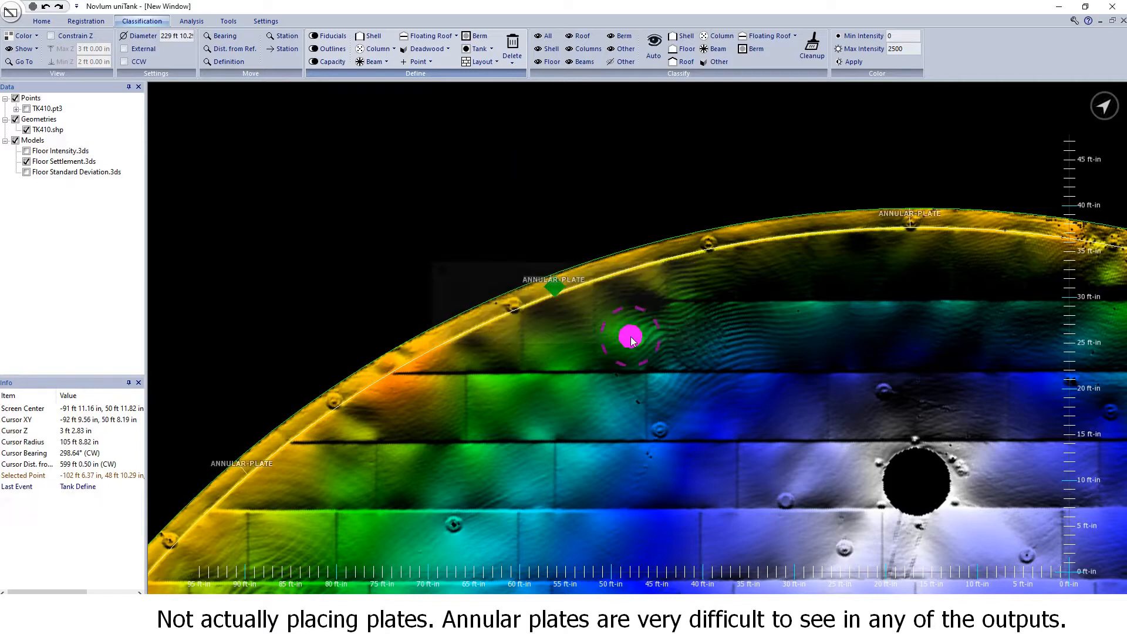
pyautogui.scroll(-4, 629, 340)
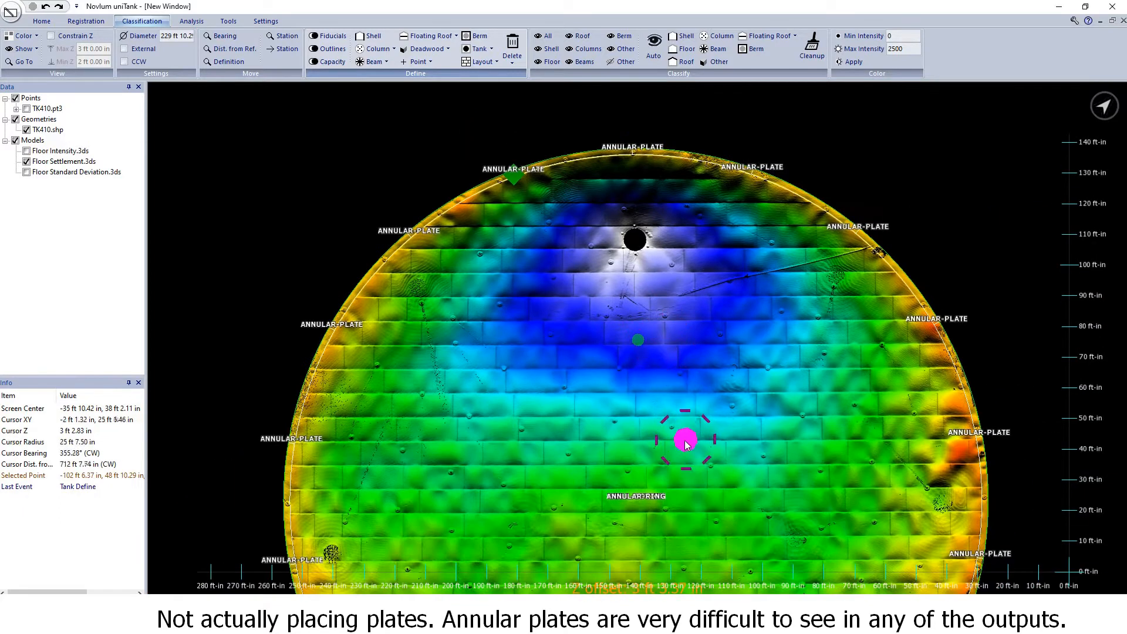
pyautogui.press('Down')
pyautogui.press('Down')
pyautogui.press('Down')
pyautogui.press('Escape')
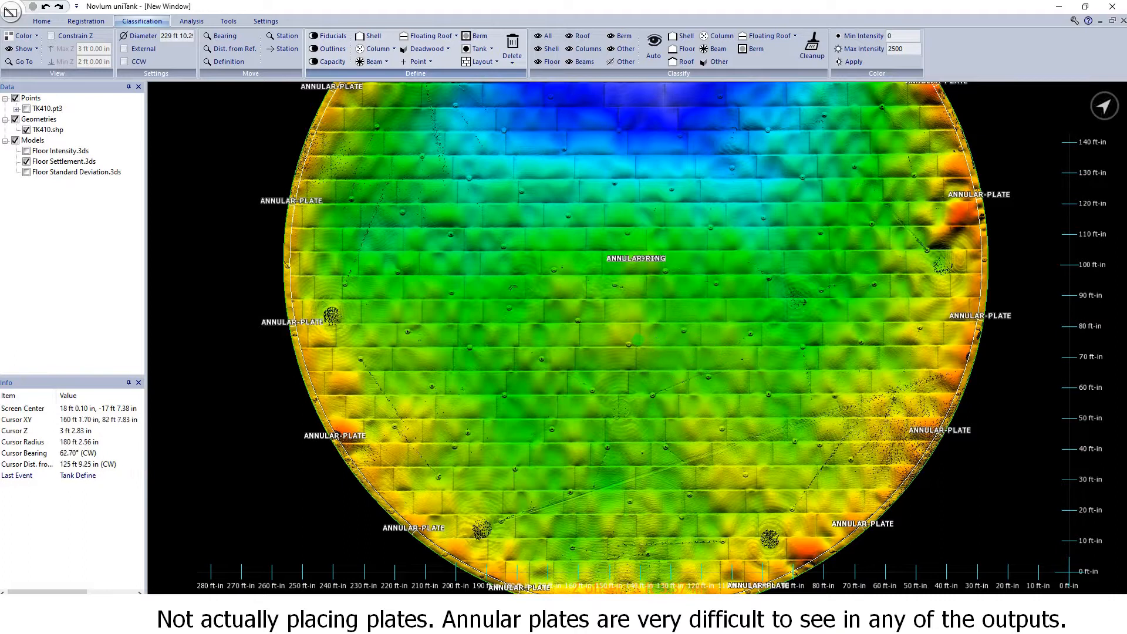
# Show the Floor Standard Deviation model in place of Floor Settlement around the floor seams near the shell edge.
pyautogui.scroll(5, 642, 285)
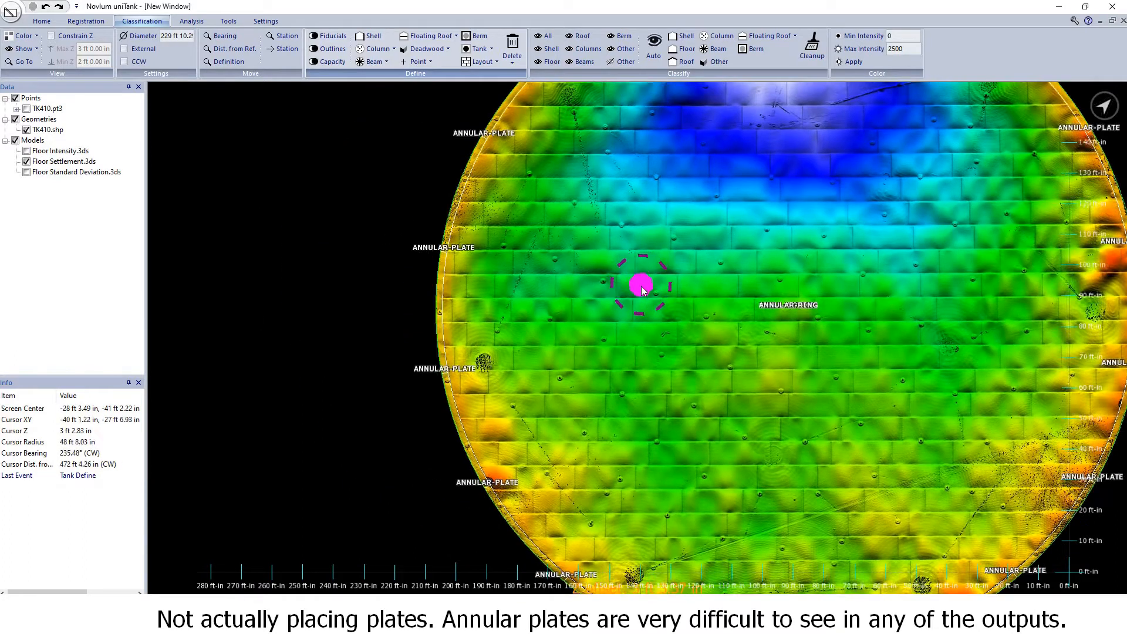
pyautogui.scroll(3, 398, 370)
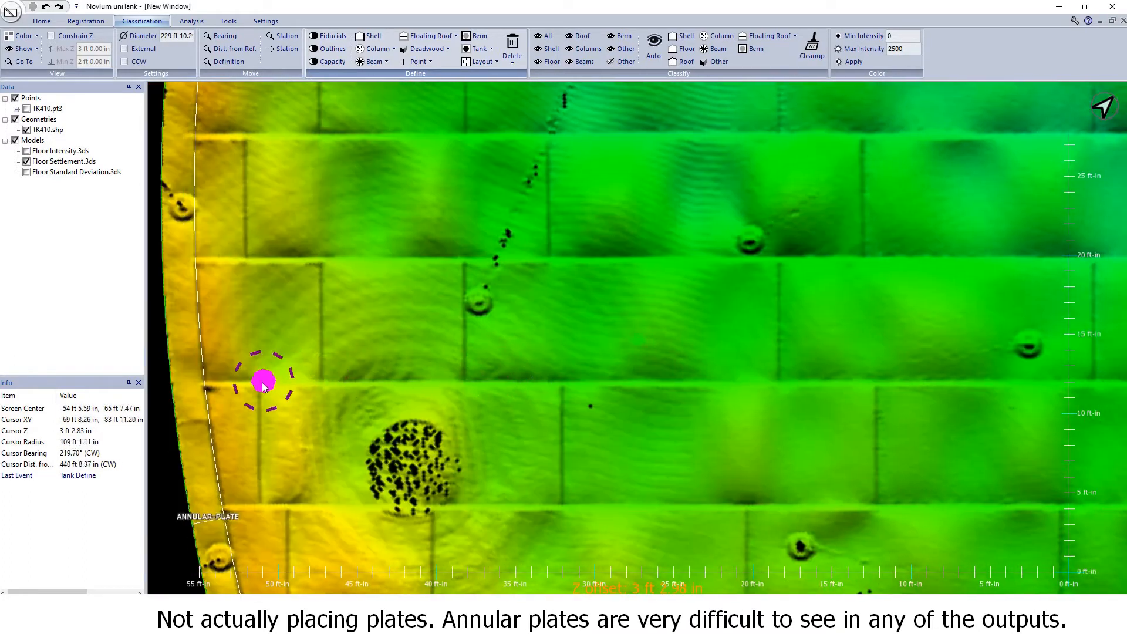
pyautogui.click(26, 172)
pyautogui.click(27, 162)
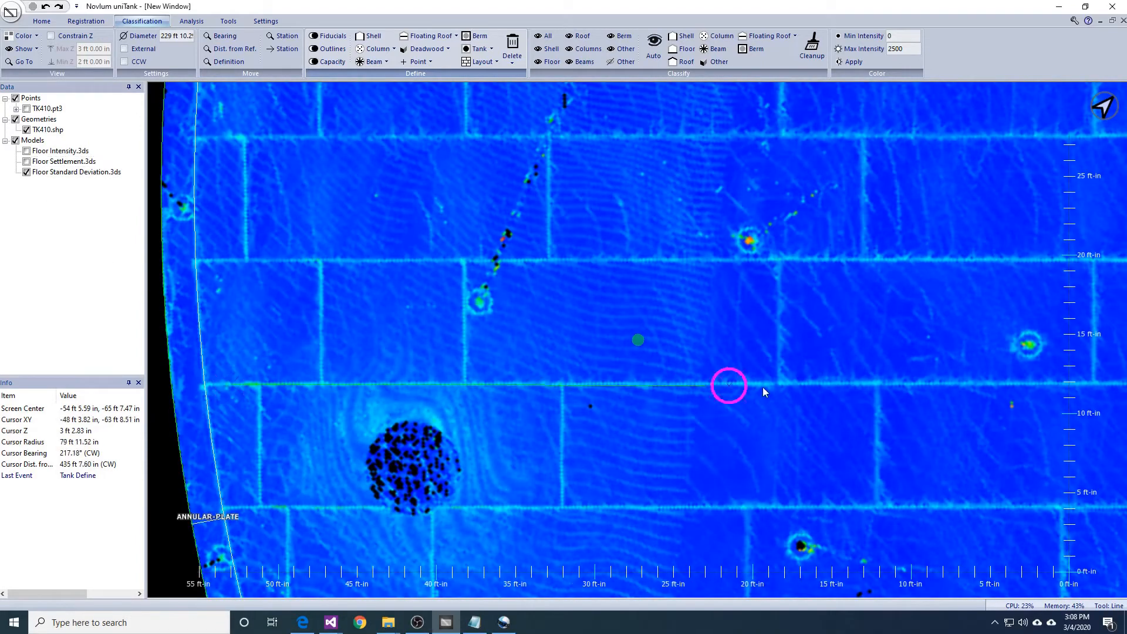
# Draw a line about 220 ft long along a horizontal plate seam across the floor and define it as the floor baseline.
pyautogui.scroll(-3, 818, 385)
pyautogui.moveTo(777, 480); pyautogui.dragTo(299, 517, button='middle')
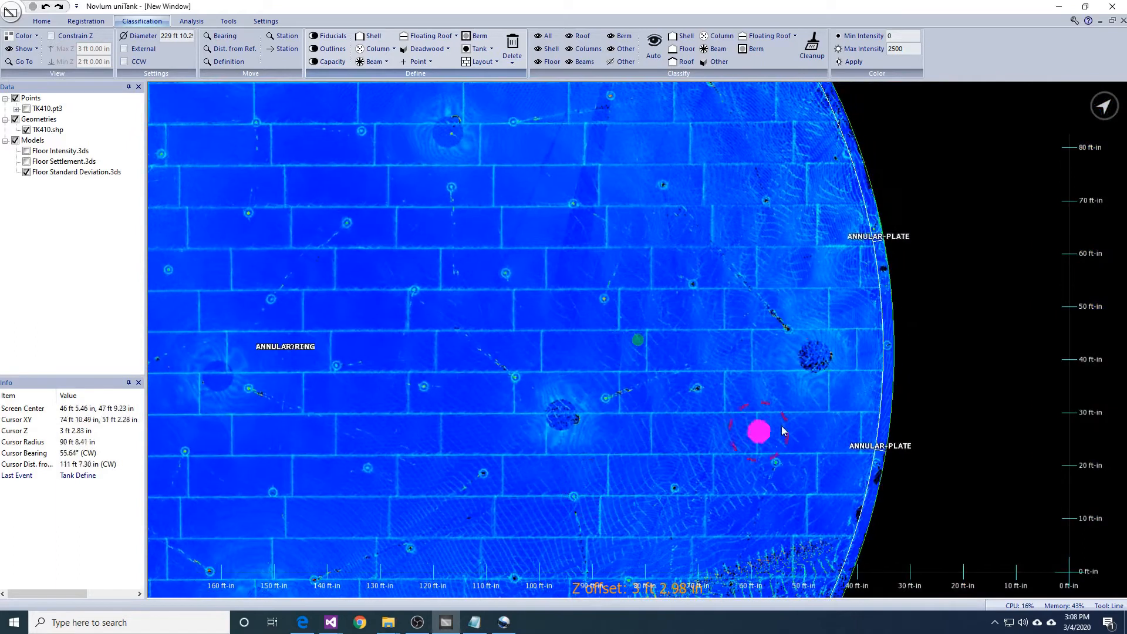
pyautogui.scroll(3, 866, 435)
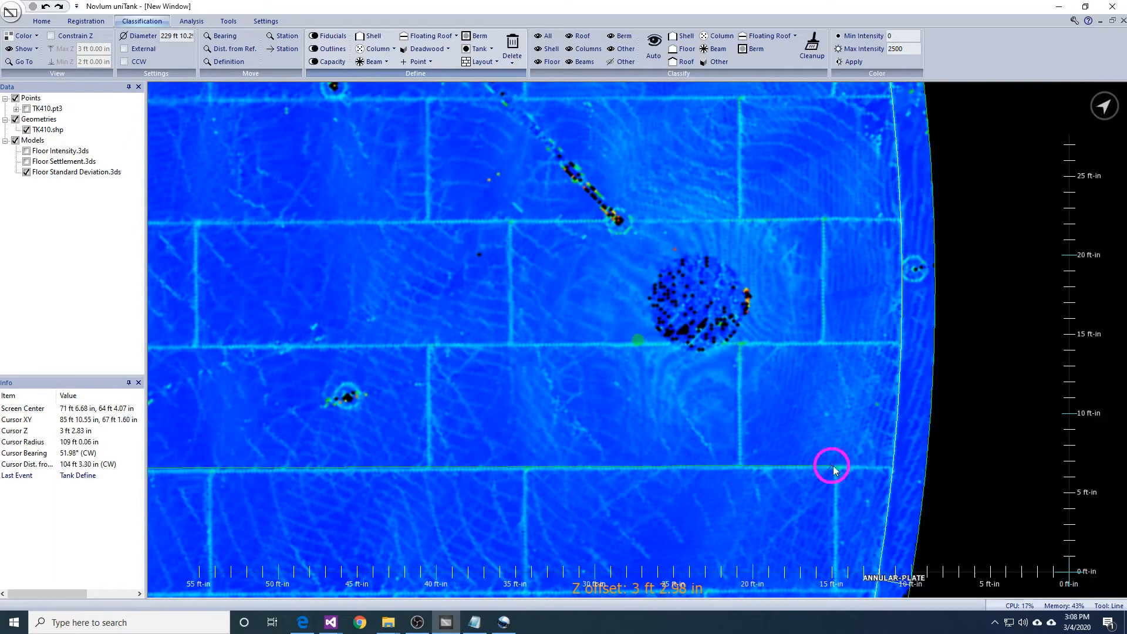
pyautogui.scroll(-3, 639, 460)
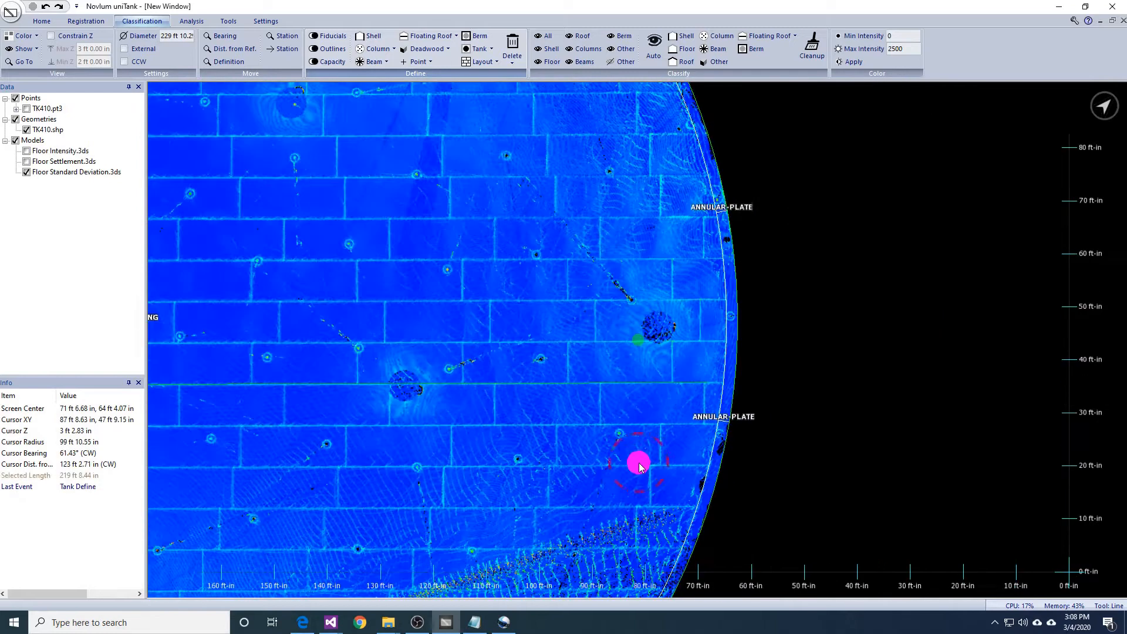
pyautogui.click(482, 62)
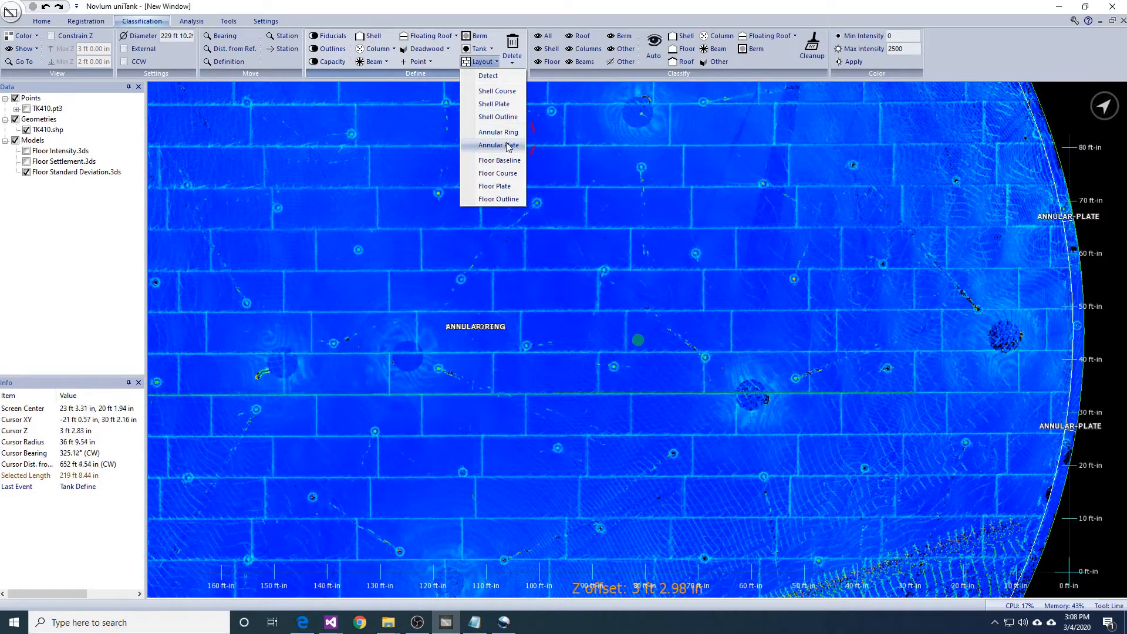
pyautogui.click(506, 165)
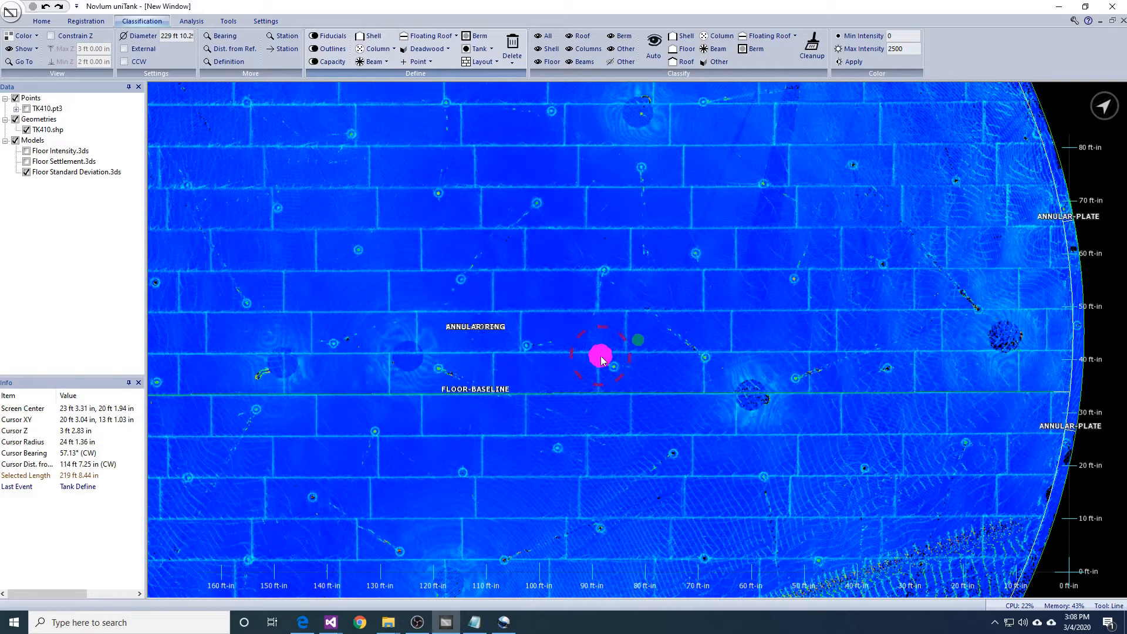
pyautogui.moveTo(602, 357); pyautogui.dragTo(661, 348, button='middle')
pyautogui.press('Escape')
pyautogui.scroll(-2, 609, 312)
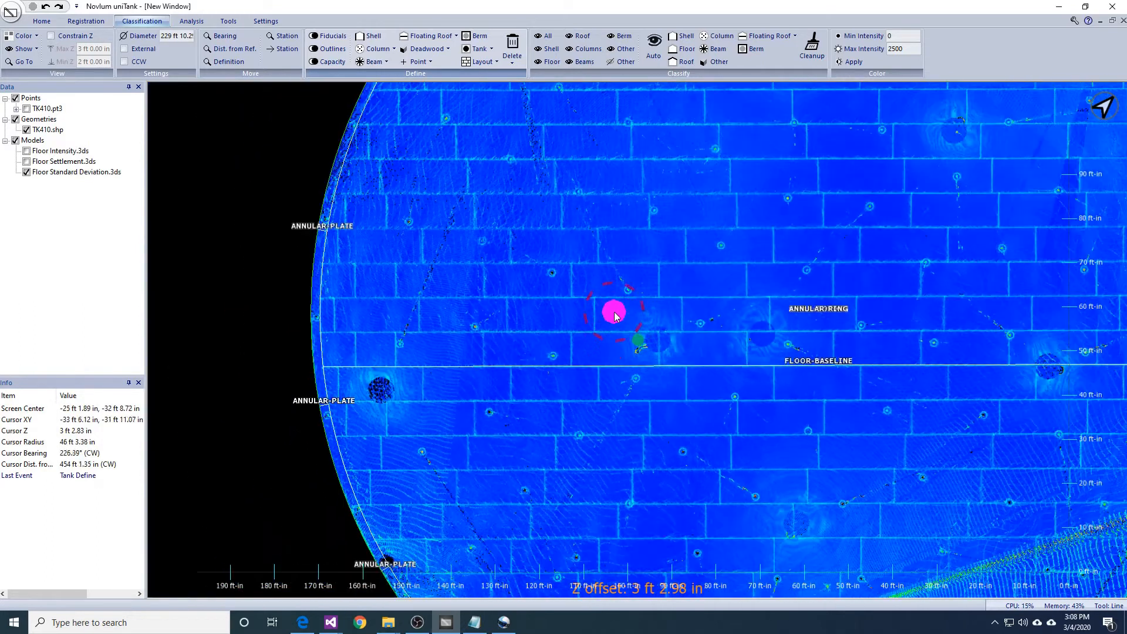
# Place points on five successive horizontal seams above the floor baseline, briefly comparing the seams in the Floor Intensity model.
pyautogui.scroll(4, 622, 323)
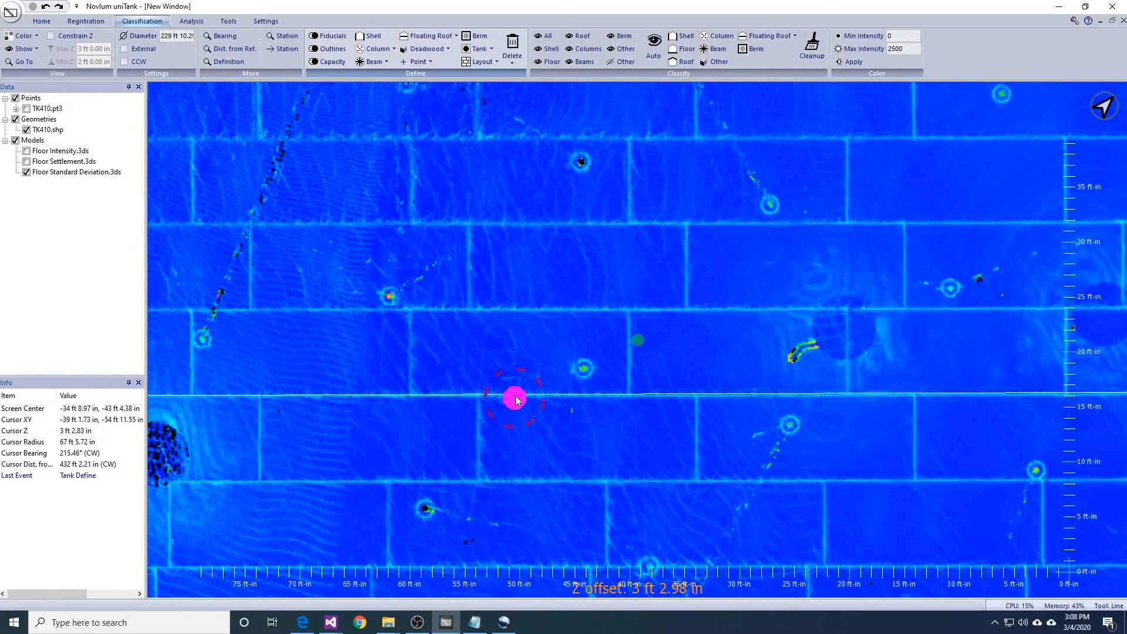
pyautogui.moveTo(518, 395); pyautogui.dragTo(529, 315)
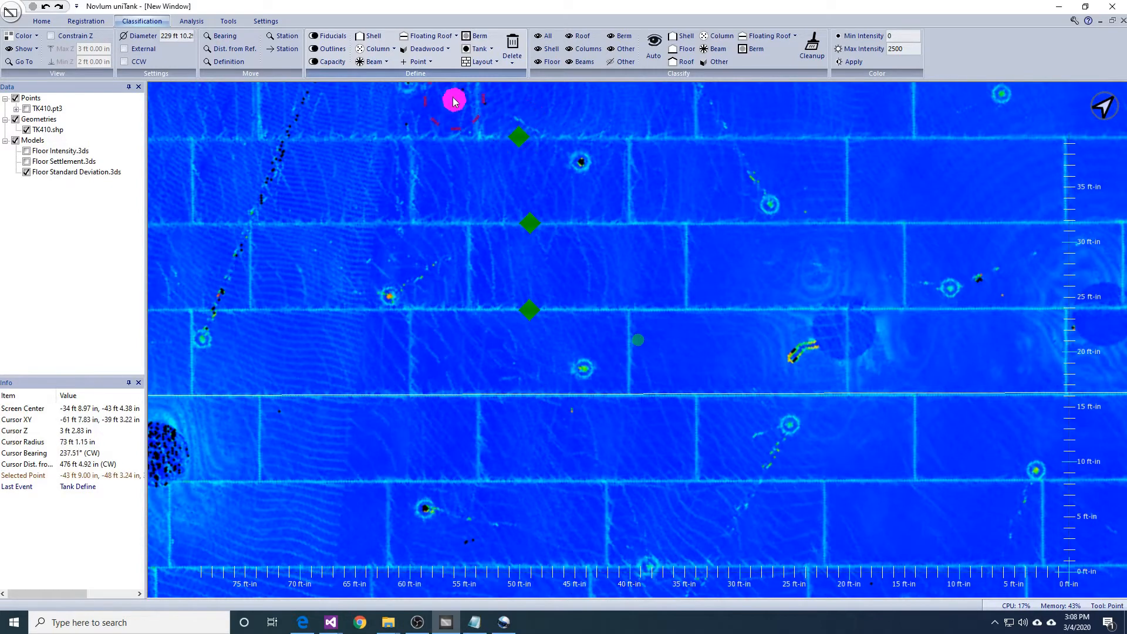
pyautogui.click(28, 151)
pyautogui.moveTo(542, 177); pyautogui.dragTo(431, 430, button='middle')
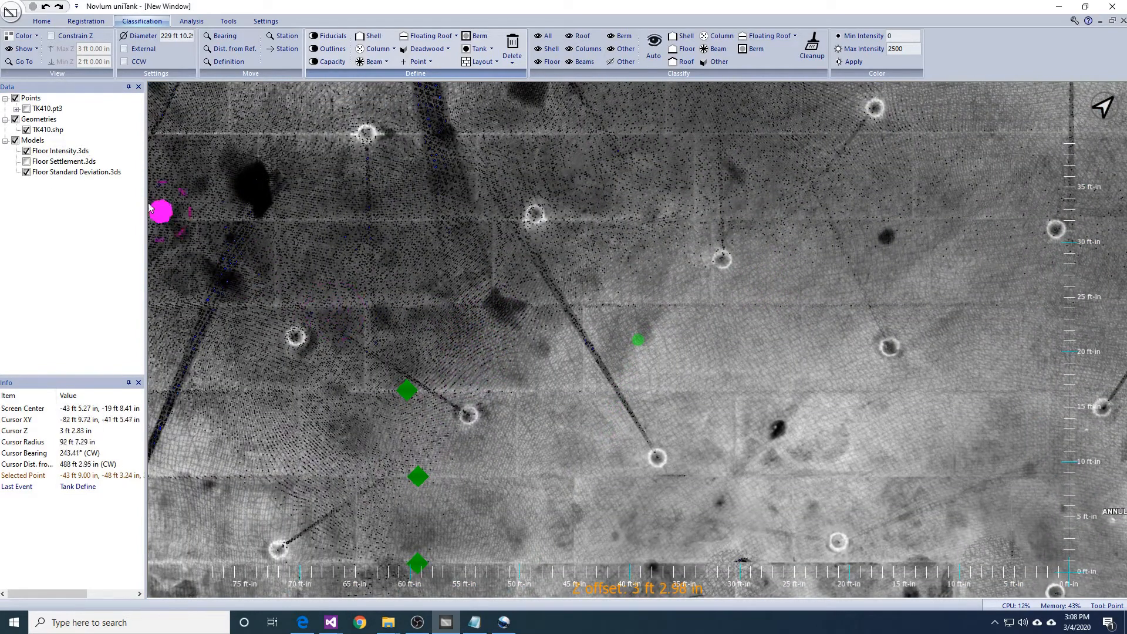
pyautogui.click(27, 152)
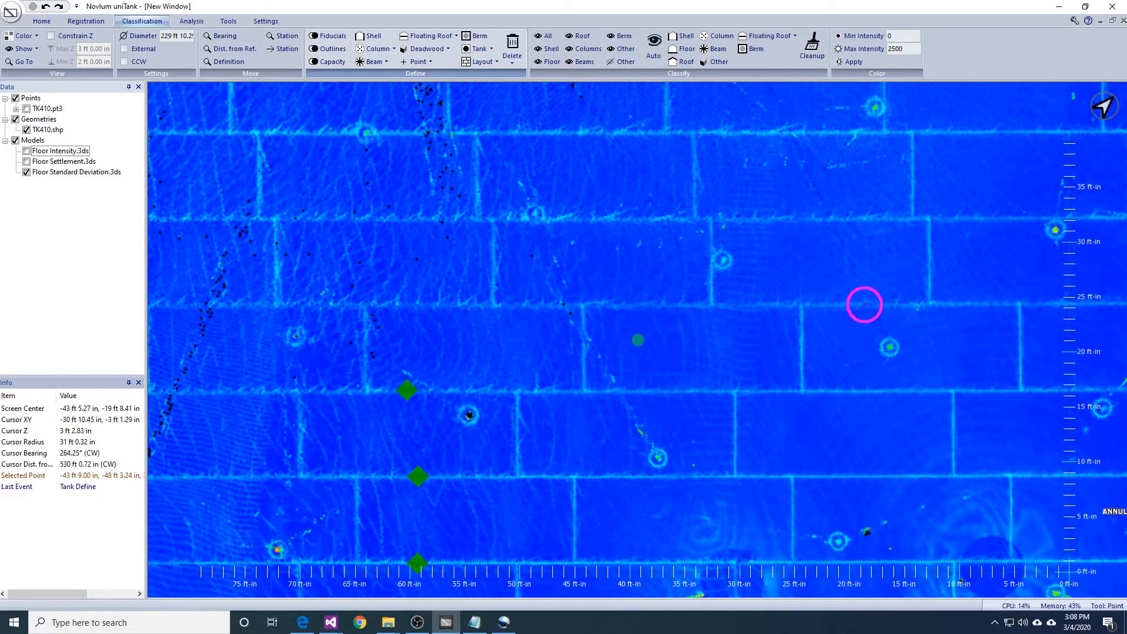
pyautogui.moveTo(969, 317); pyautogui.dragTo(679, 324, button='middle')
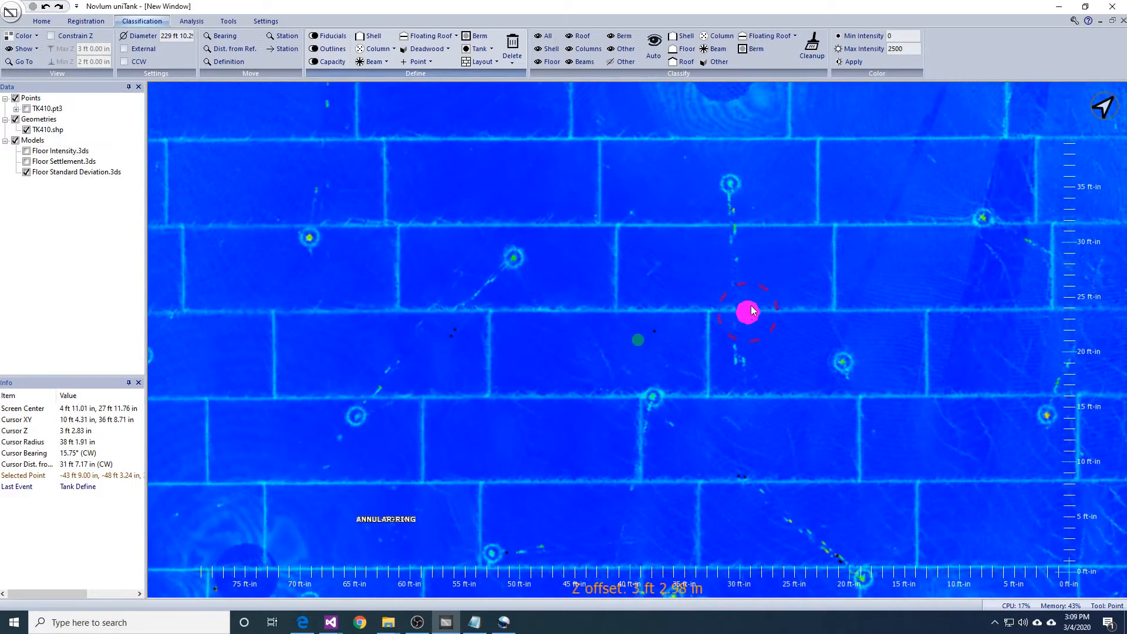
pyautogui.click(762, 224)
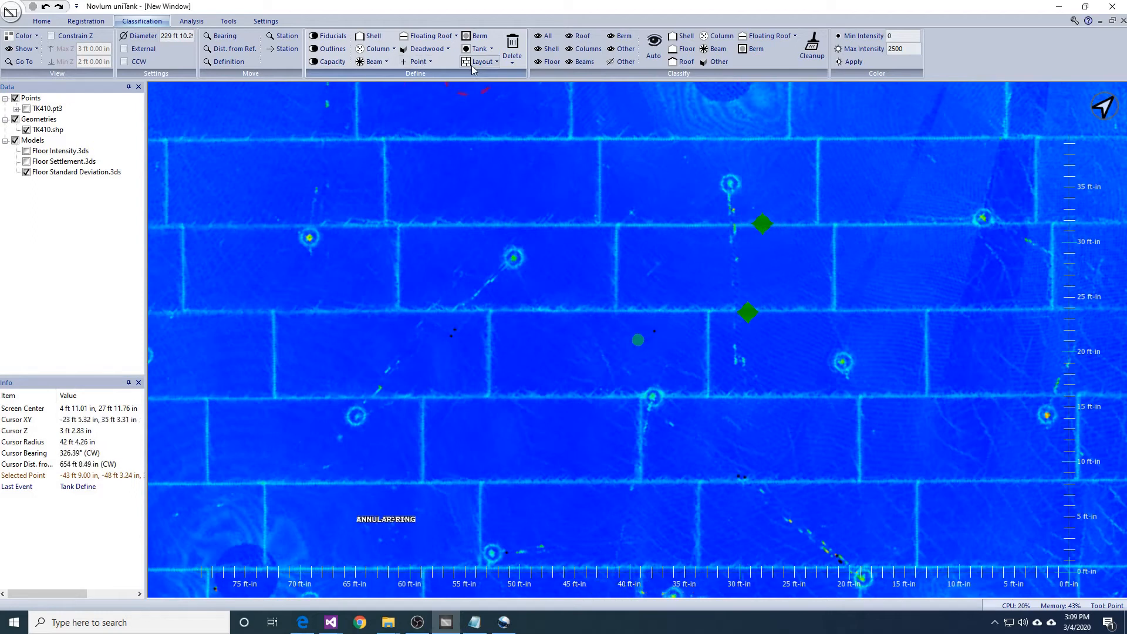
# Define layout floor courses from the five seam points and undo them.
pyautogui.click(473, 65)
pyautogui.click(489, 181)
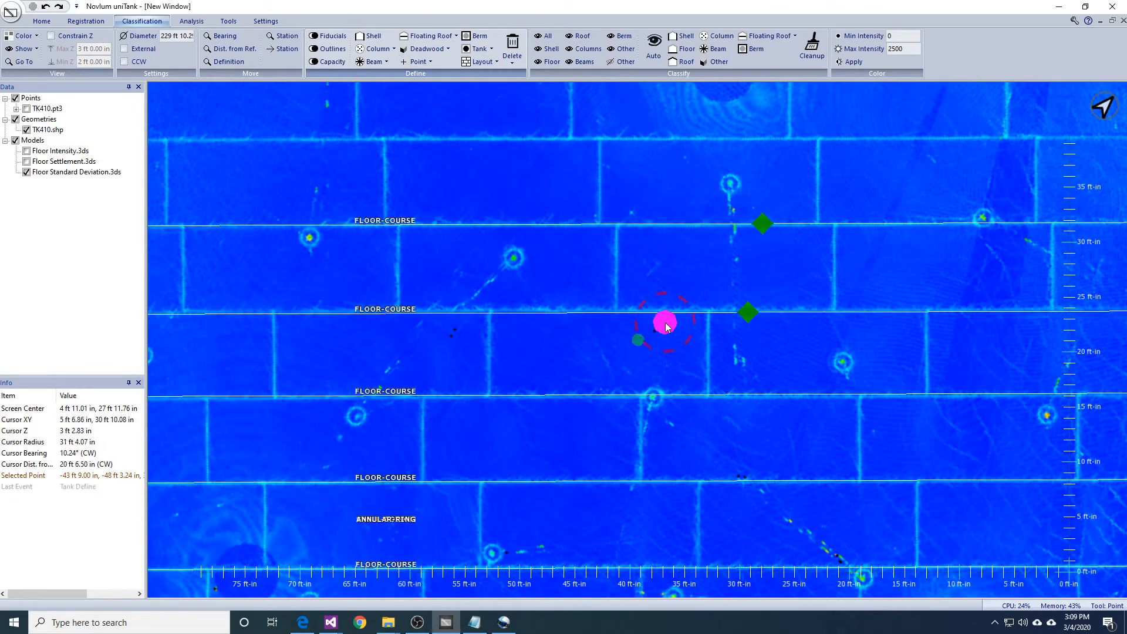
pyautogui.scroll(-5, 667, 326)
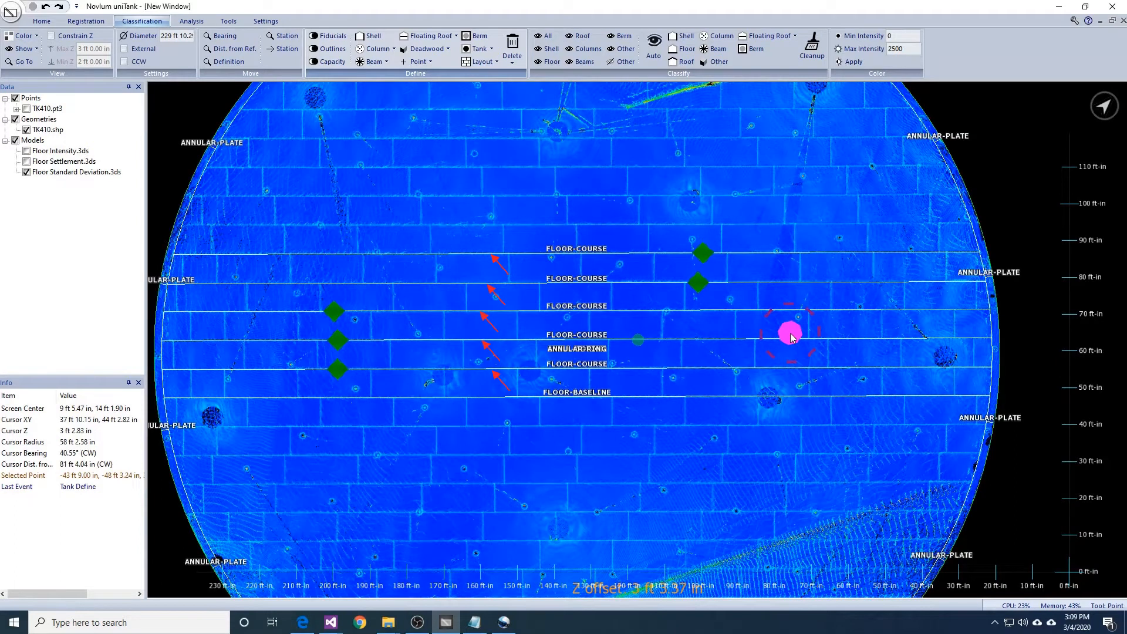
pyautogui.press('Escape')
pyautogui.hotkey('ctrl', 'z')
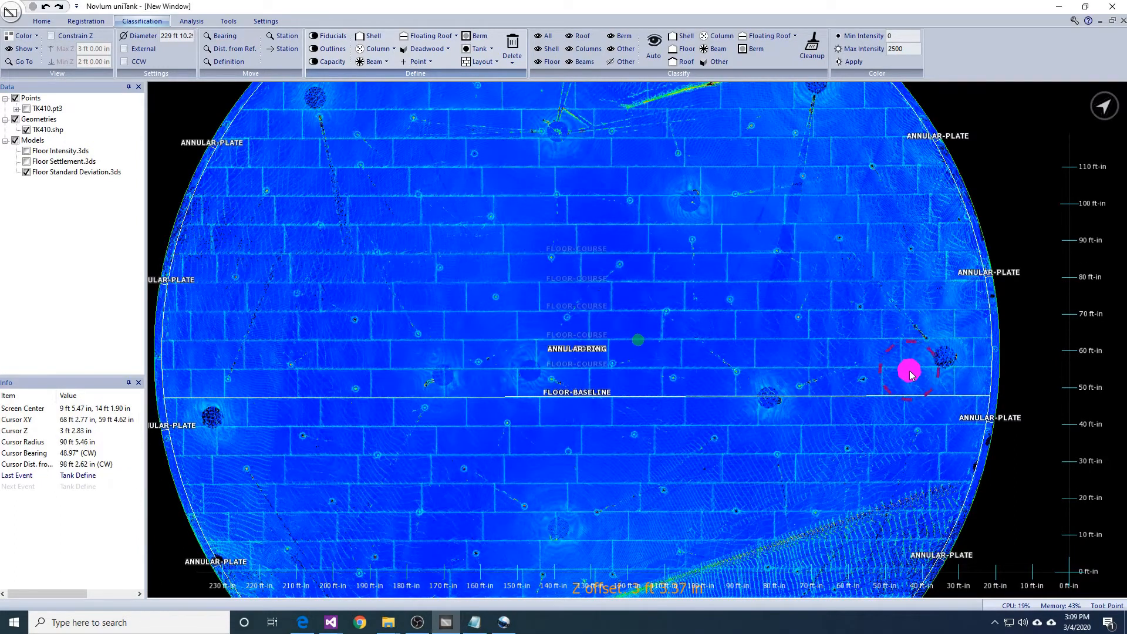
# Measure the height of one floor course with a line from the baseline up to the next horizontal seam.
pyautogui.scroll(5, 823, 369)
pyautogui.scroll(4, 793, 344)
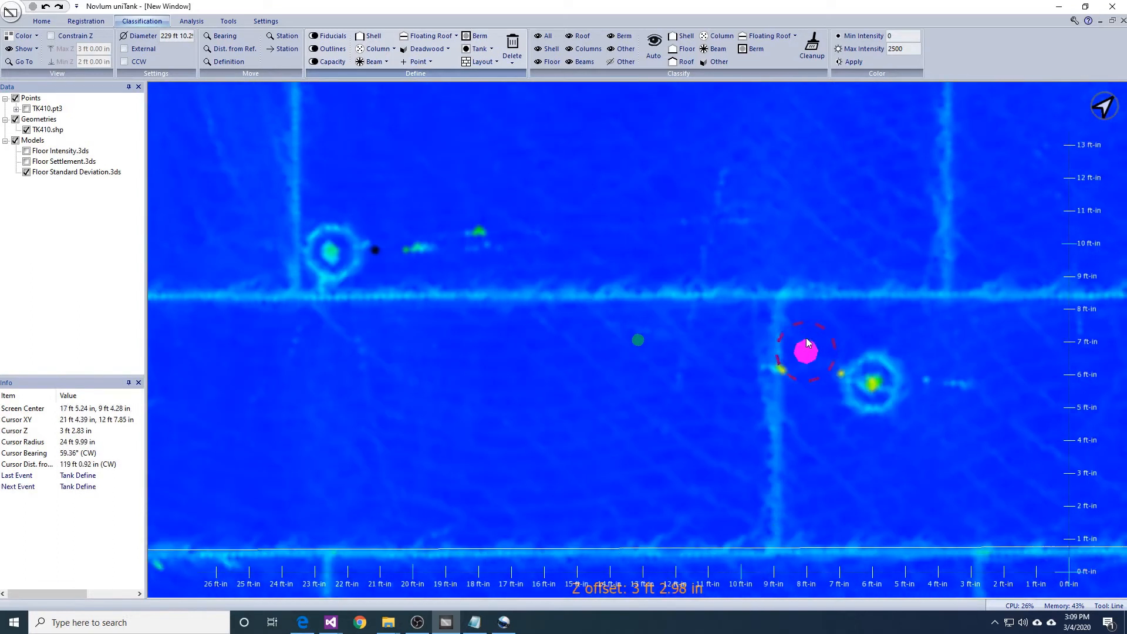
pyautogui.click(754, 430)
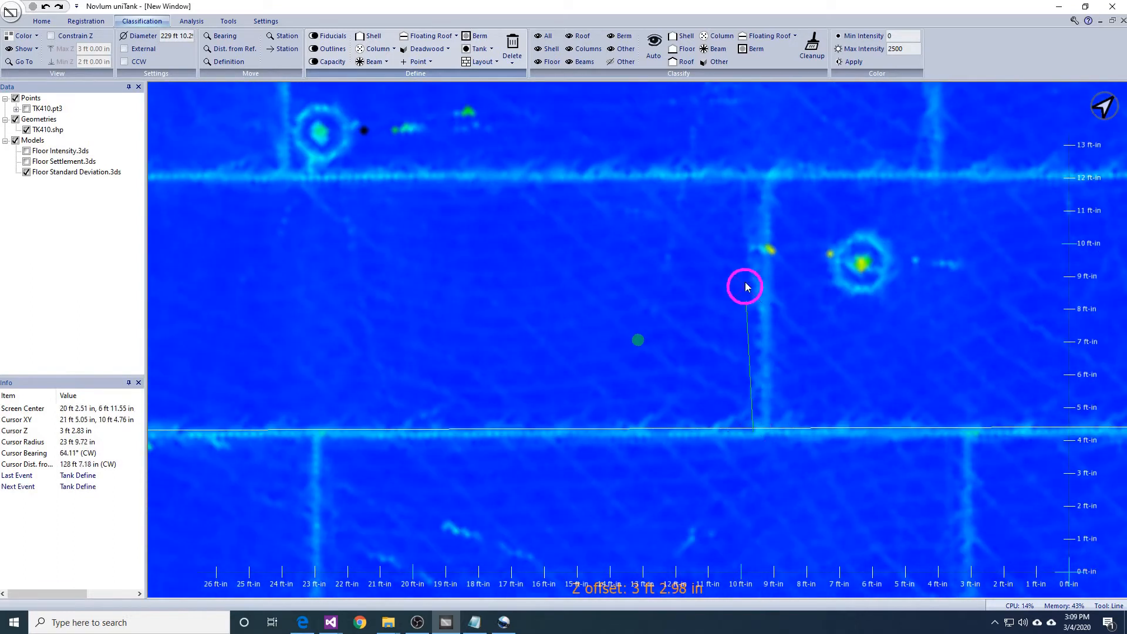
pyautogui.click(751, 176)
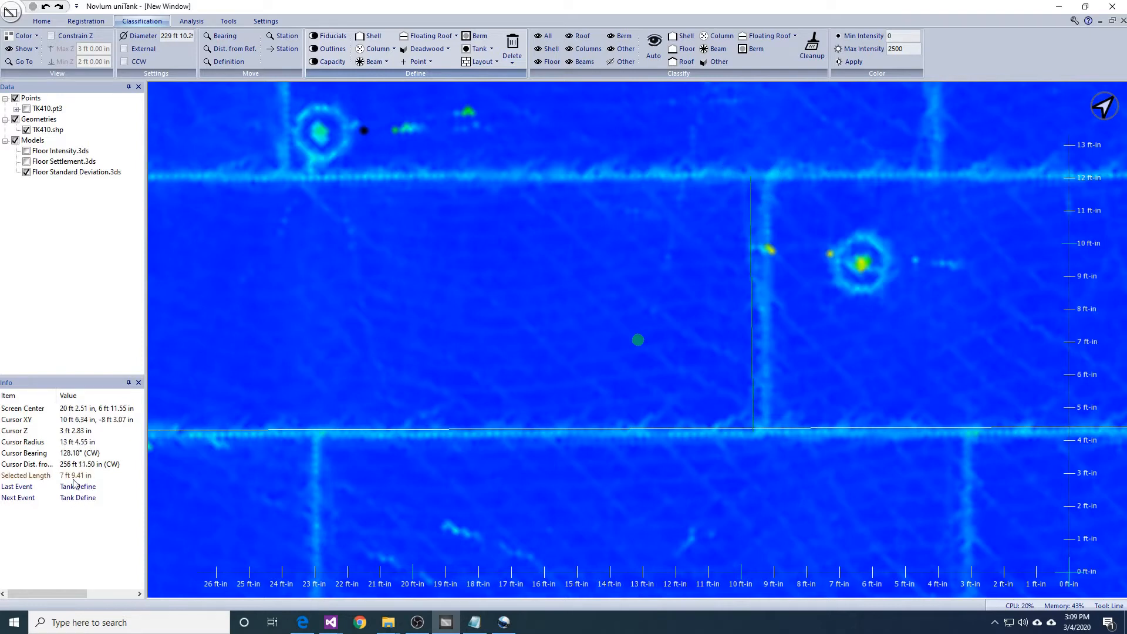
# Define layout floor courses across the whole floor from the baseline with a course height of 7ft9.5".
pyautogui.click(483, 62)
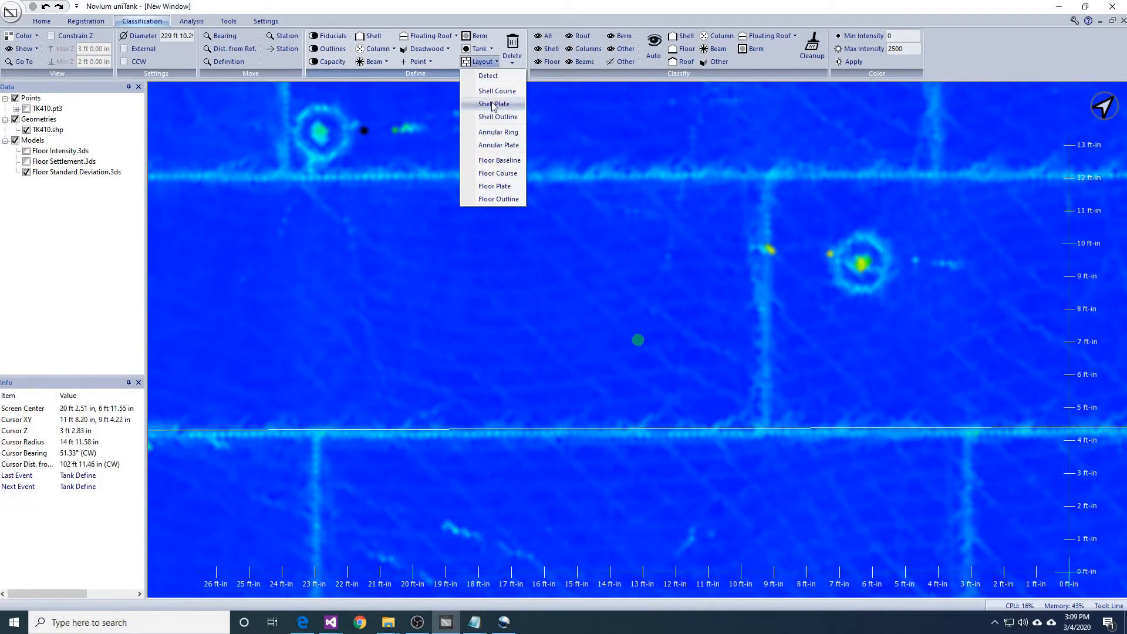
pyautogui.click(507, 176)
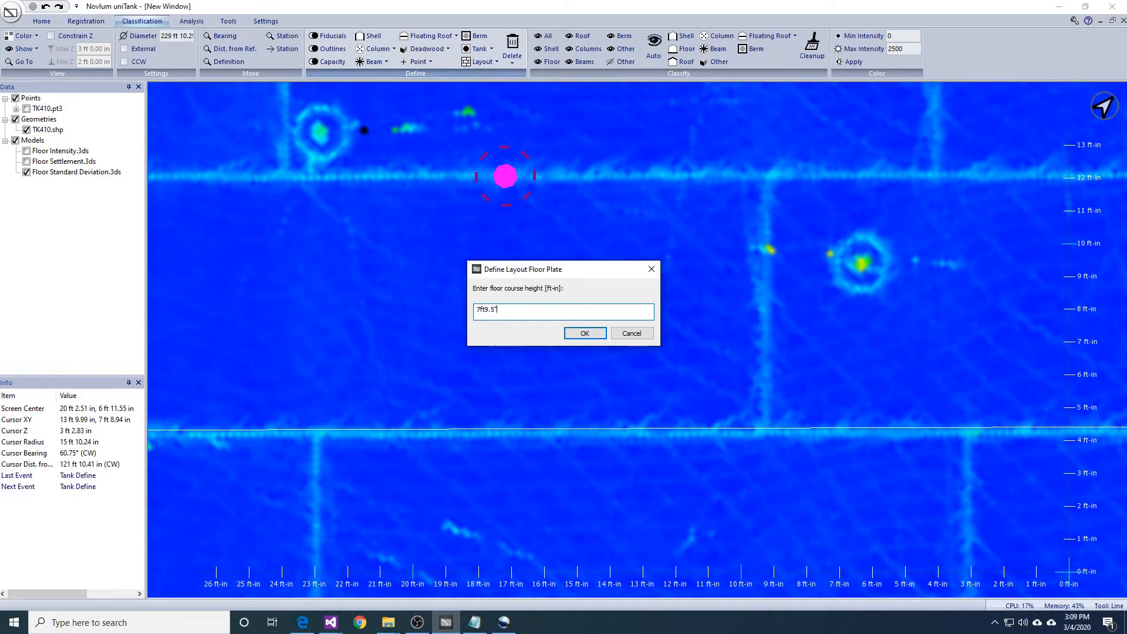
pyautogui.press('Return')
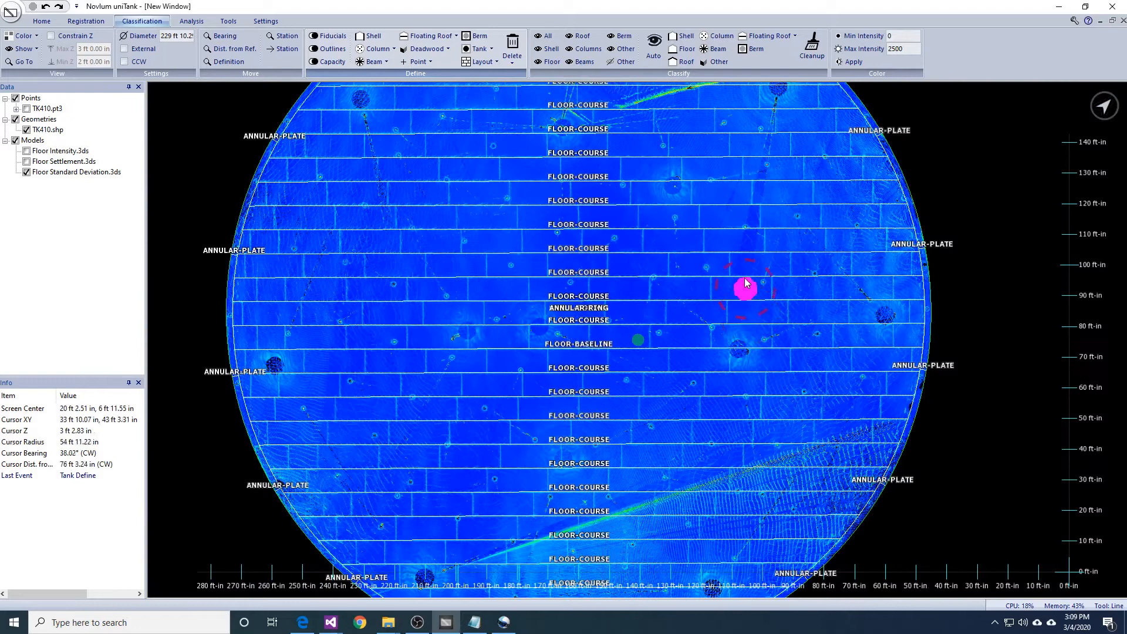
pyautogui.moveTo(747, 176); pyautogui.dragTo(742, 329, button='middle')
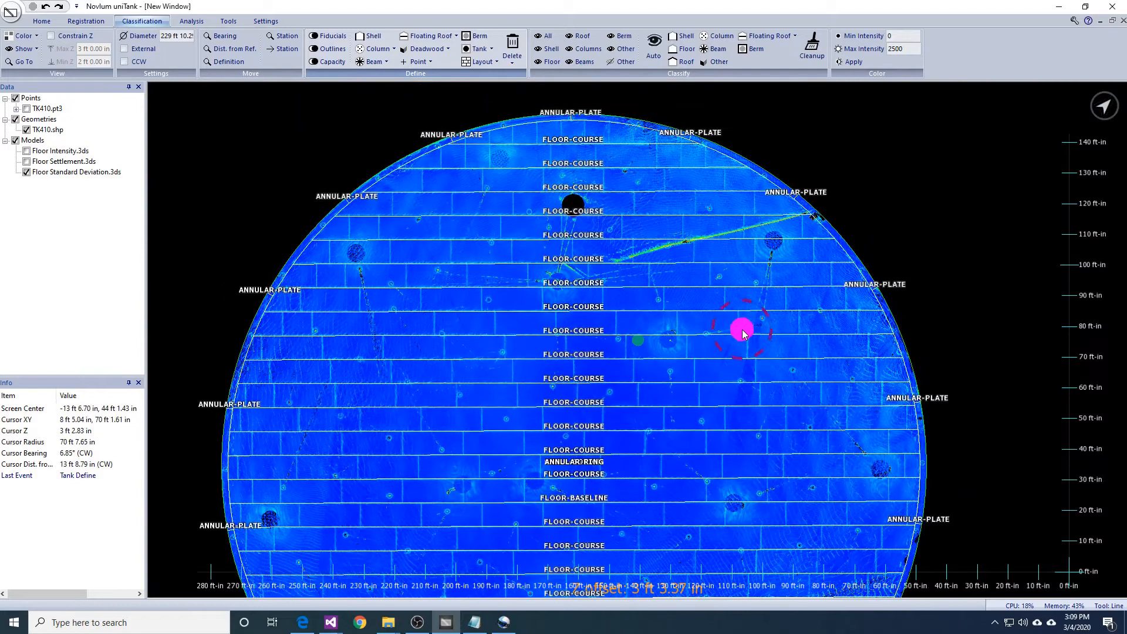
# Inspect the plate seams across the floor courses, briefly checking Floor Intensity, and display Floor Settlement instead of Floor Standard Deviation.
pyautogui.moveTo(727, 582); pyautogui.dragTo(754, 260, button='middle')
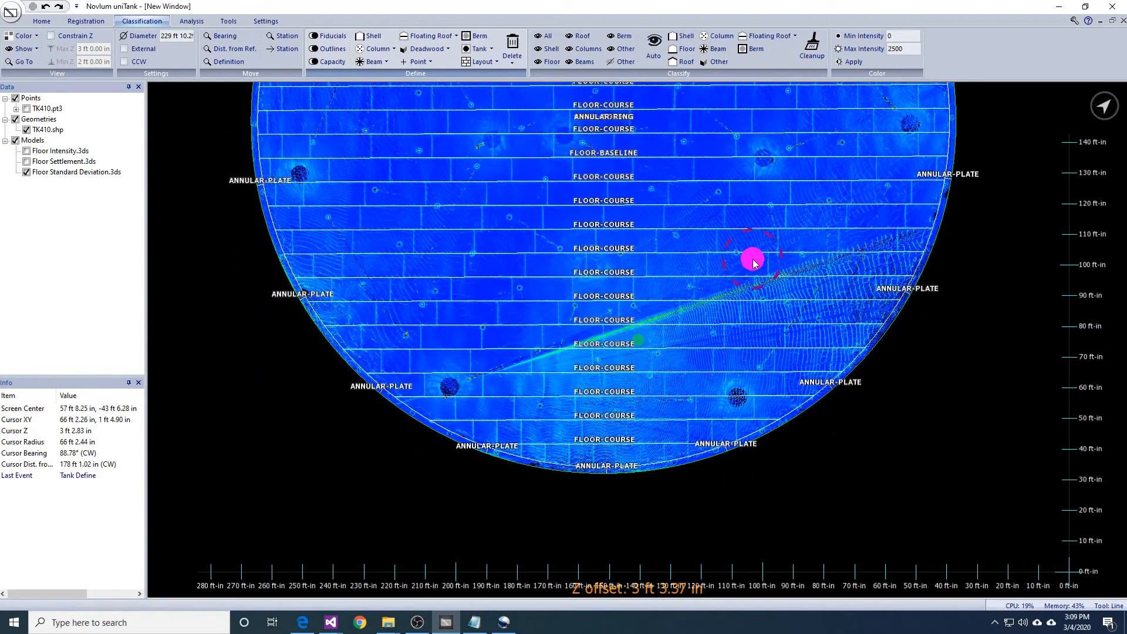
pyautogui.moveTo(776, 167); pyautogui.dragTo(786, 315, button='middle')
pyautogui.scroll(1, 786, 316)
pyautogui.scroll(1, 717, 318)
pyautogui.scroll(1, 722, 312)
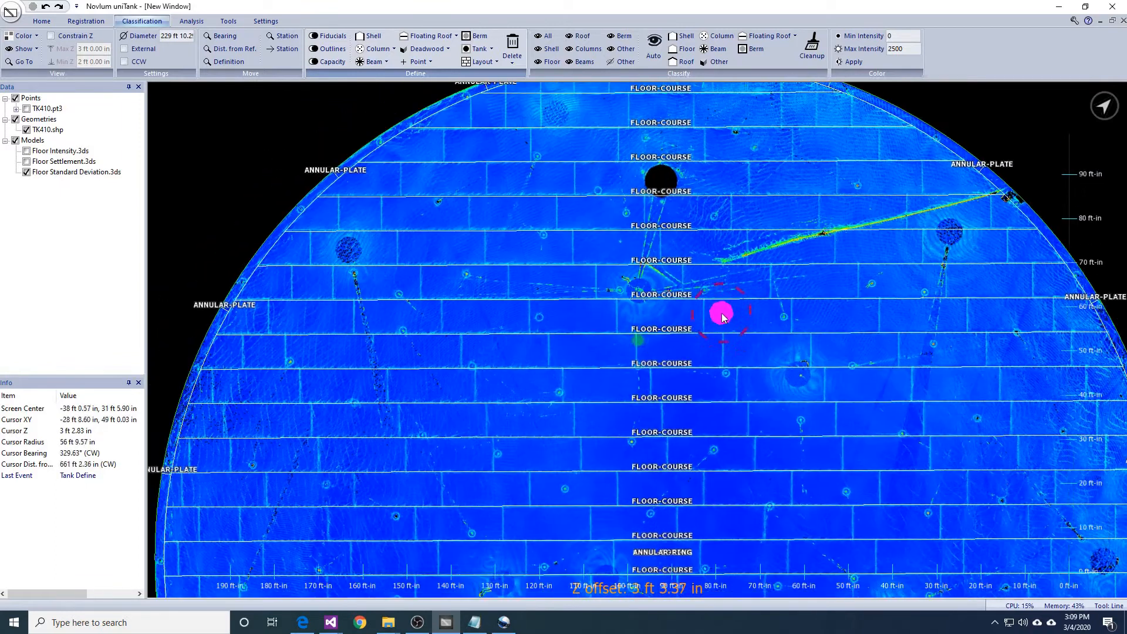
pyautogui.scroll(1, 574, 380)
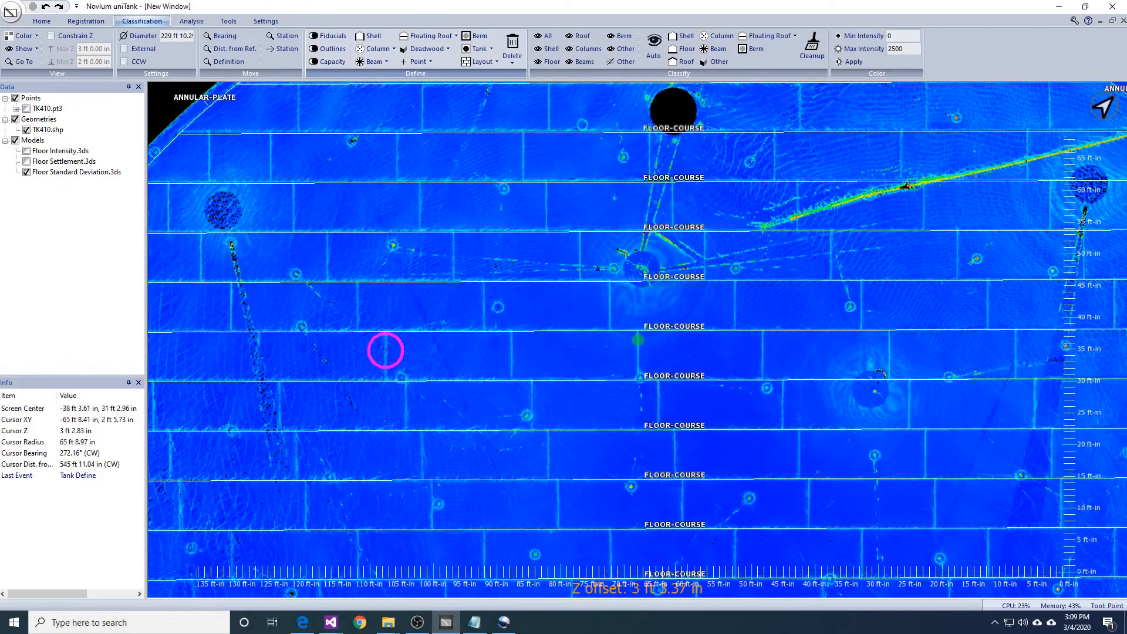
pyautogui.click(27, 151)
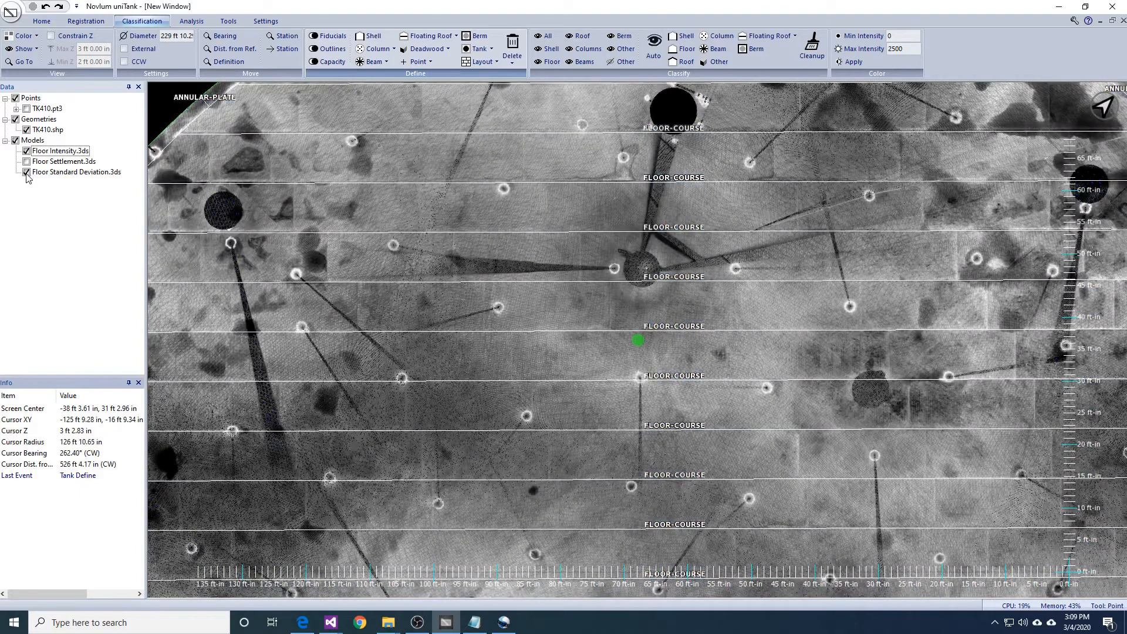
pyautogui.click(26, 151)
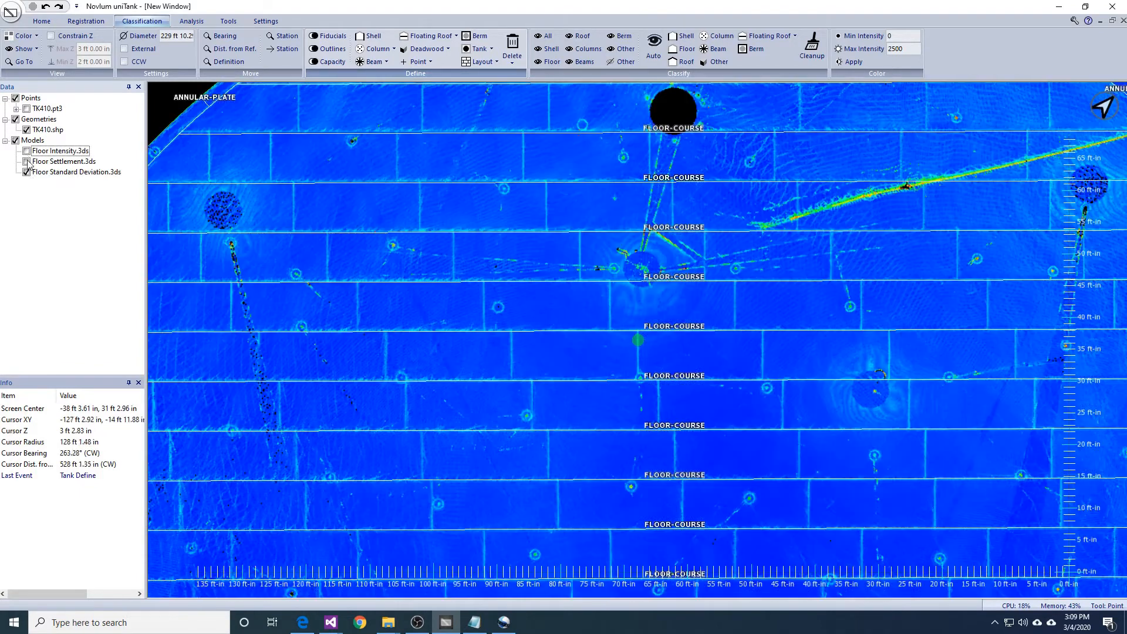
pyautogui.click(27, 162)
pyautogui.click(27, 172)
pyautogui.scroll(4, 470, 331)
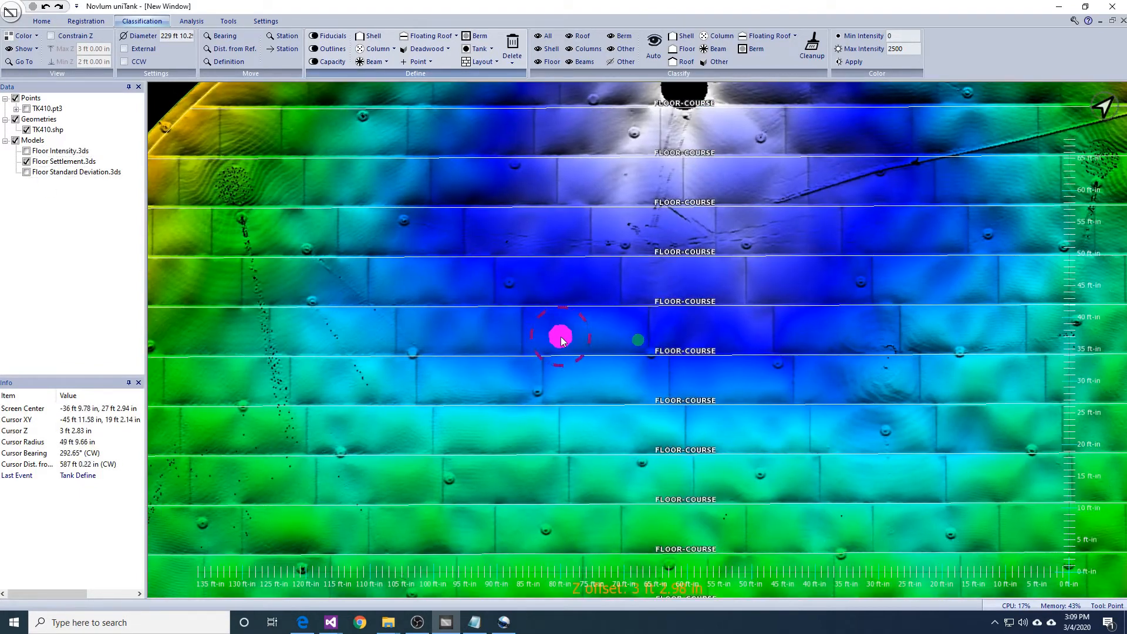
# Place points on five successive vertical plate seams along one floor course above the floor baseline.
pyautogui.click(460, 294)
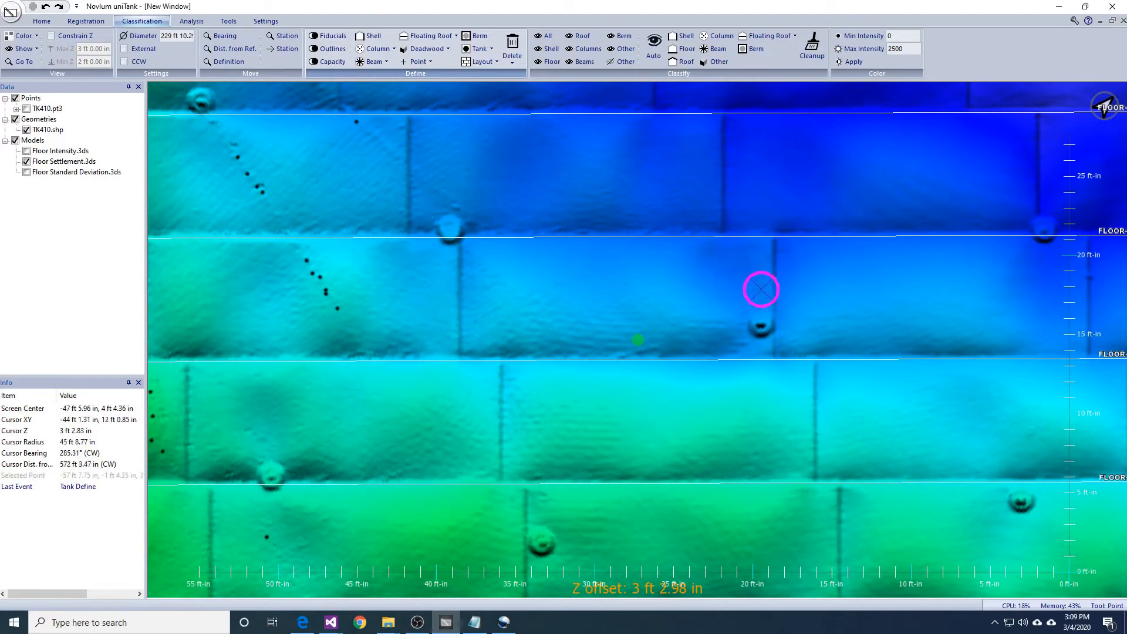
pyautogui.click(778, 291)
pyautogui.click(775, 291)
pyautogui.moveTo(1068, 306); pyautogui.dragTo(755, 328, button='middle')
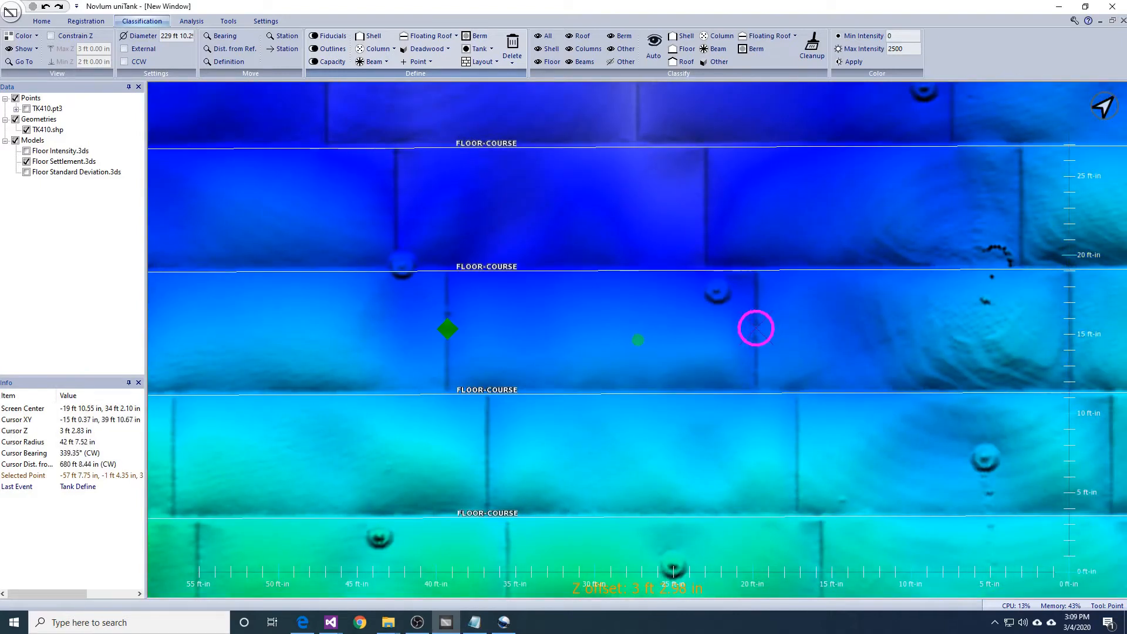
pyautogui.click(757, 330)
pyautogui.moveTo(908, 343); pyautogui.dragTo(833, 328, button='middle')
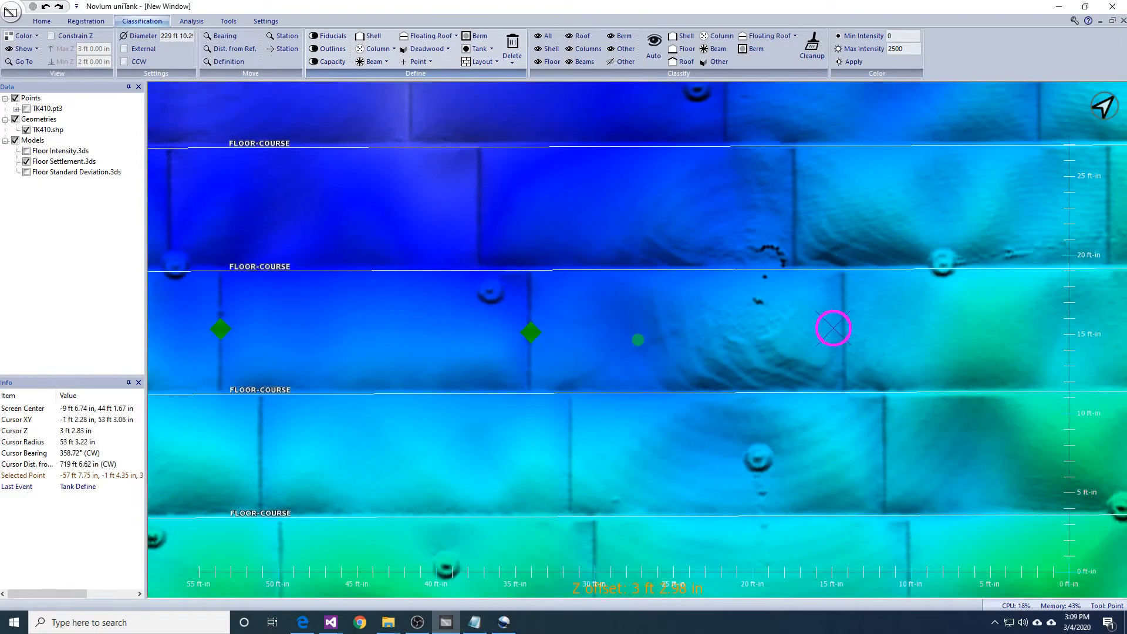
pyautogui.click(845, 325)
pyautogui.scroll(-6, 605, 369)
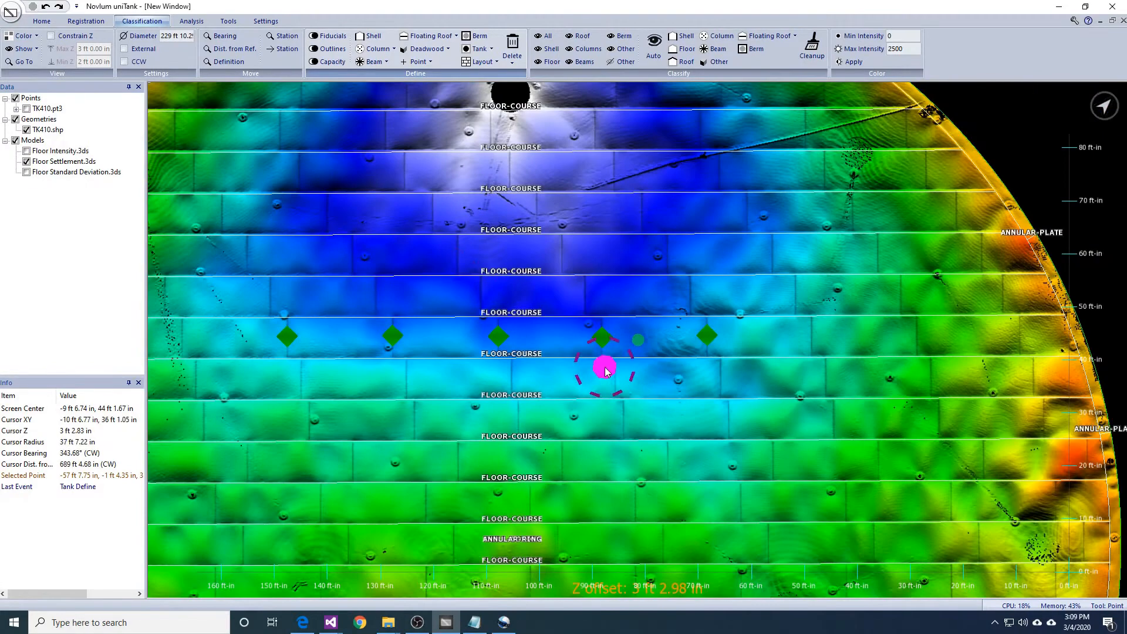
pyautogui.moveTo(403, 275); pyautogui.dragTo(479, 278, button='middle')
# Define layout floor plates from the five points with a repeat interval of 0, perpendicular to the floor baseline, and undo them.
pyautogui.click(477, 63)
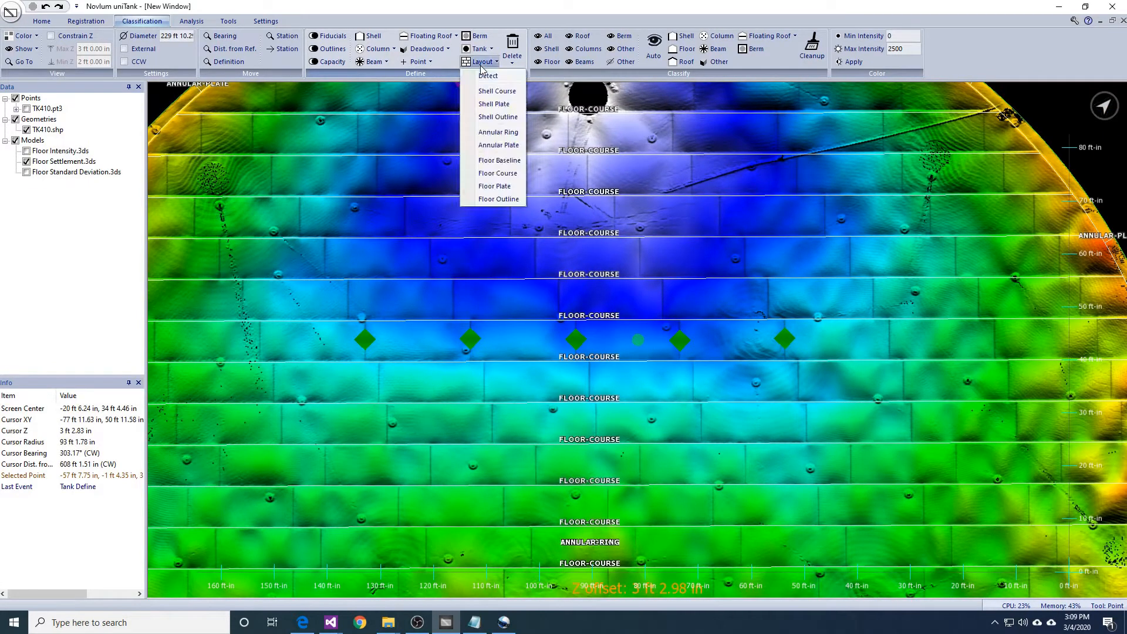
pyautogui.click(496, 189)
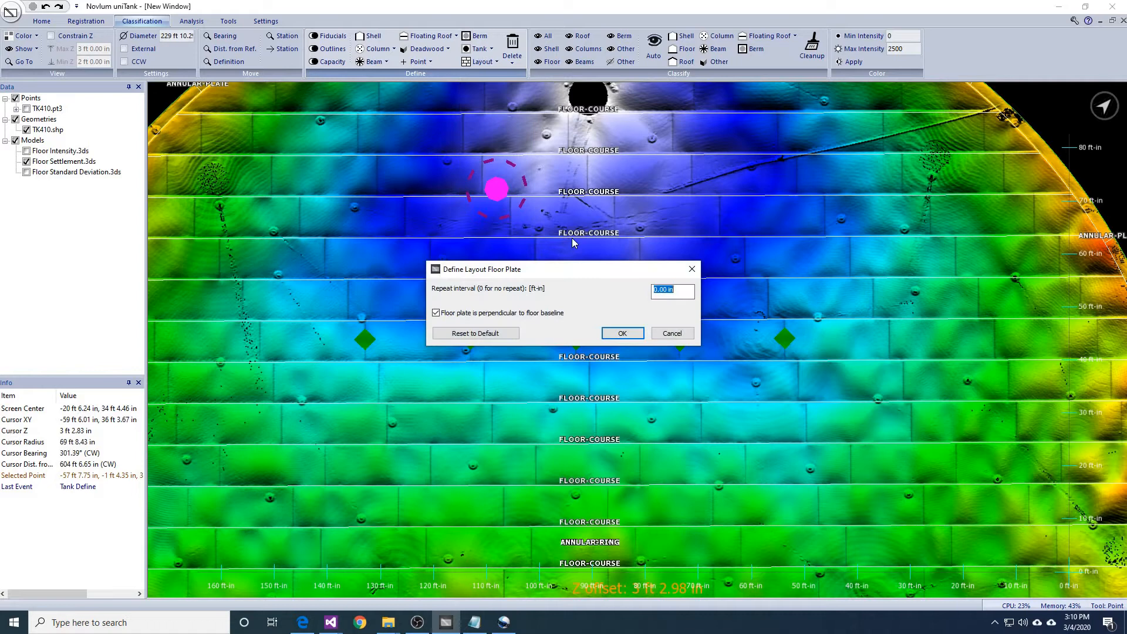
pyautogui.press('Return')
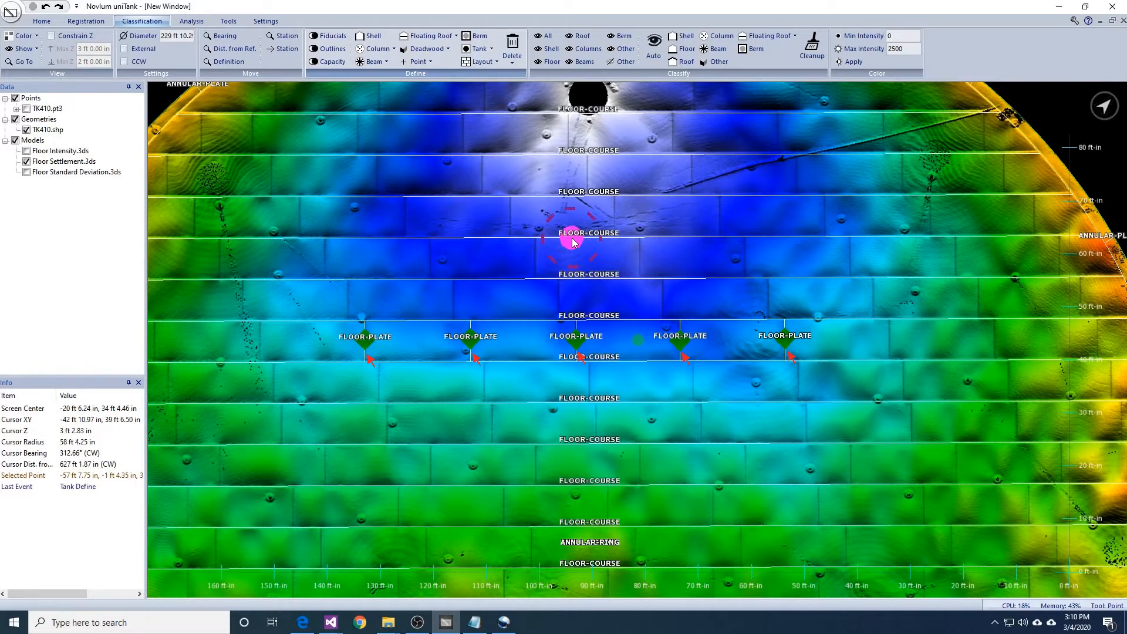
pyautogui.hotkey('ctrl', 'z')
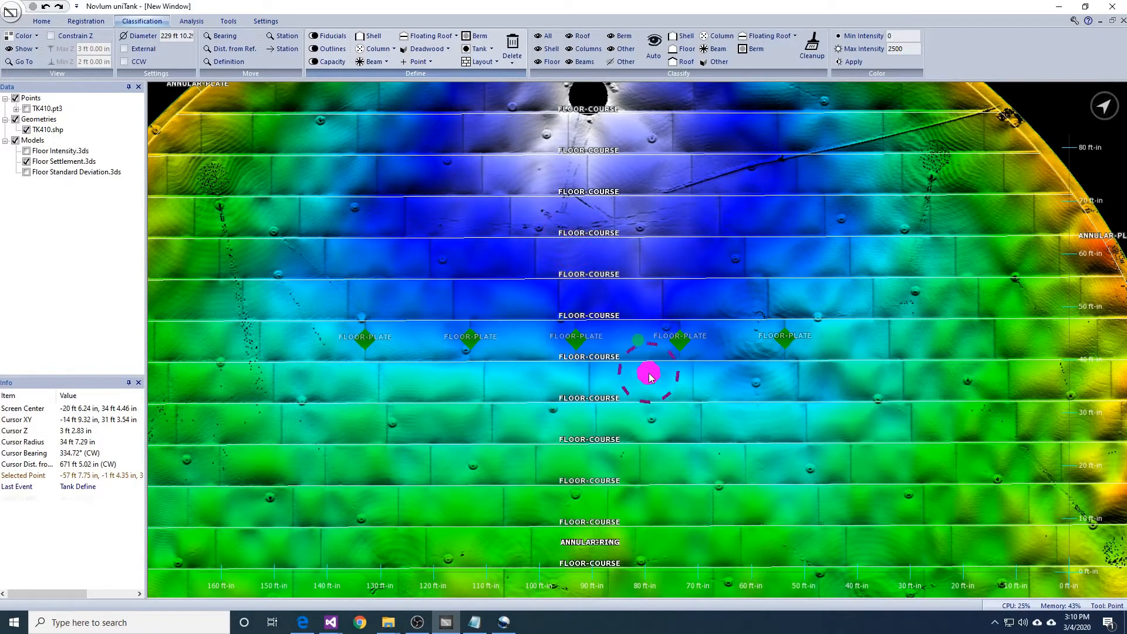
# Clear the points and measure one floor plate's length with a line between two adjacent vertical seams.
pyautogui.scroll(5, 650, 376)
pyautogui.press('Escape')
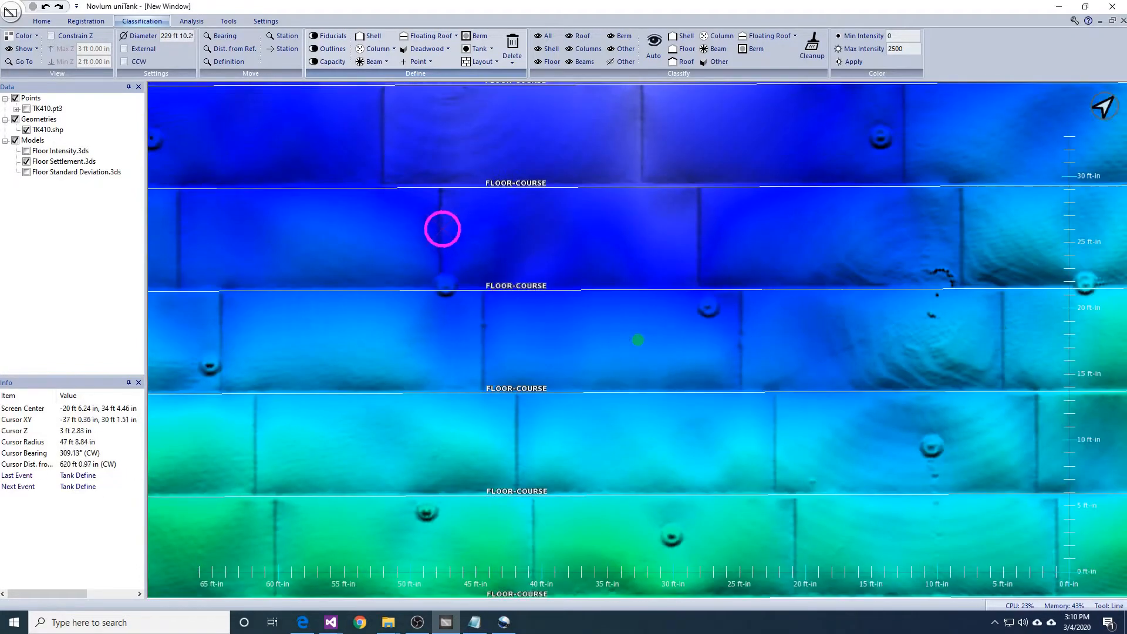
pyautogui.click(440, 227)
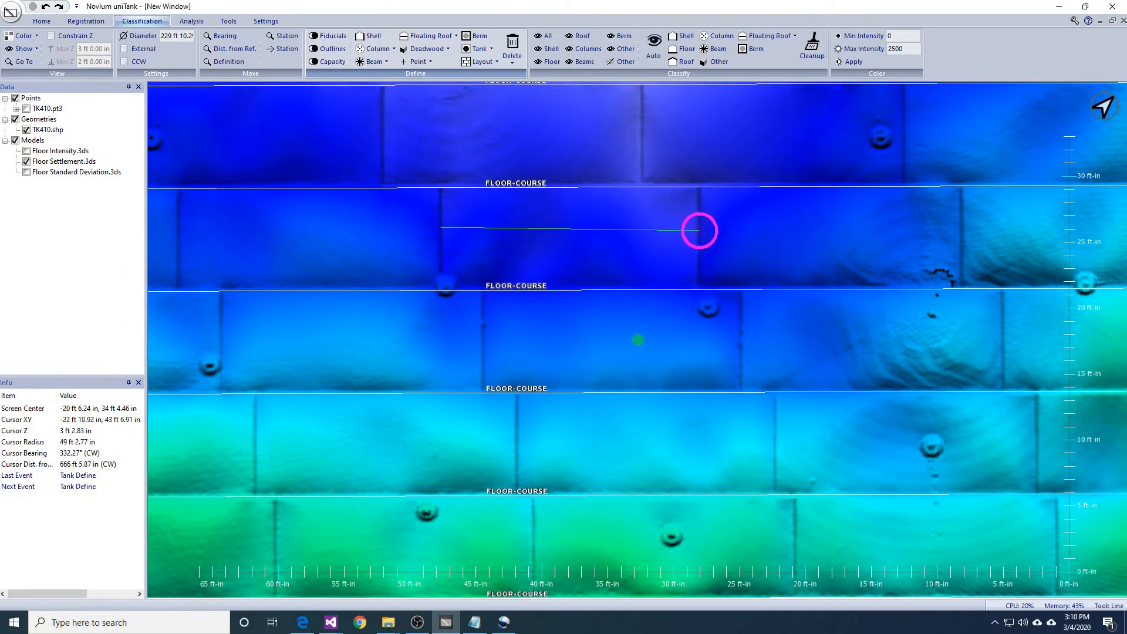
pyautogui.click(703, 228)
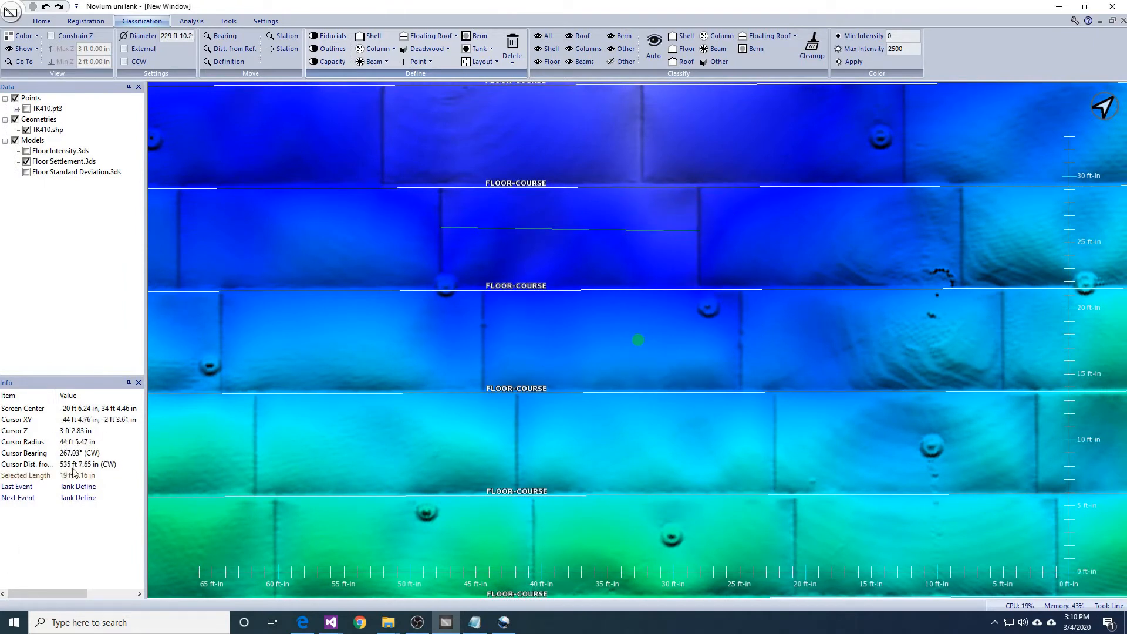
# Place one point on a vertical plate seam in each of five adjacent floor courses.
pyautogui.press('p')
pyautogui.click(442, 228)
pyautogui.click(483, 351)
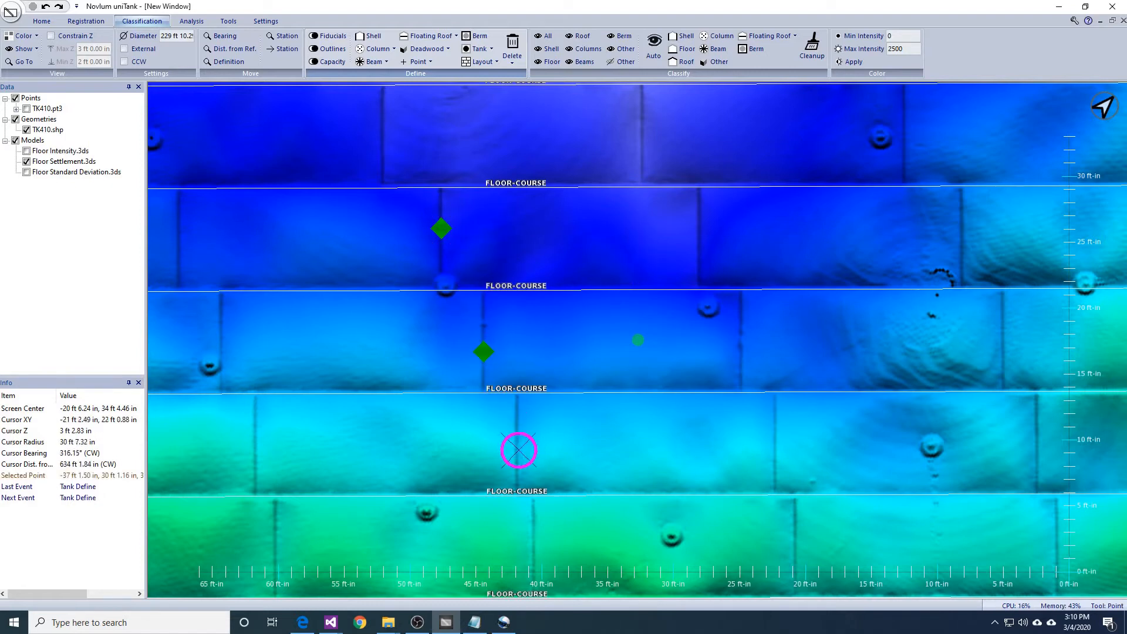
pyautogui.click(515, 450)
pyautogui.click(534, 536)
pyautogui.click(383, 125)
# Define layout floor plates from the five points with a repeat interval of 19ft8in, perpendicular to the floor baseline.
pyautogui.click(481, 62)
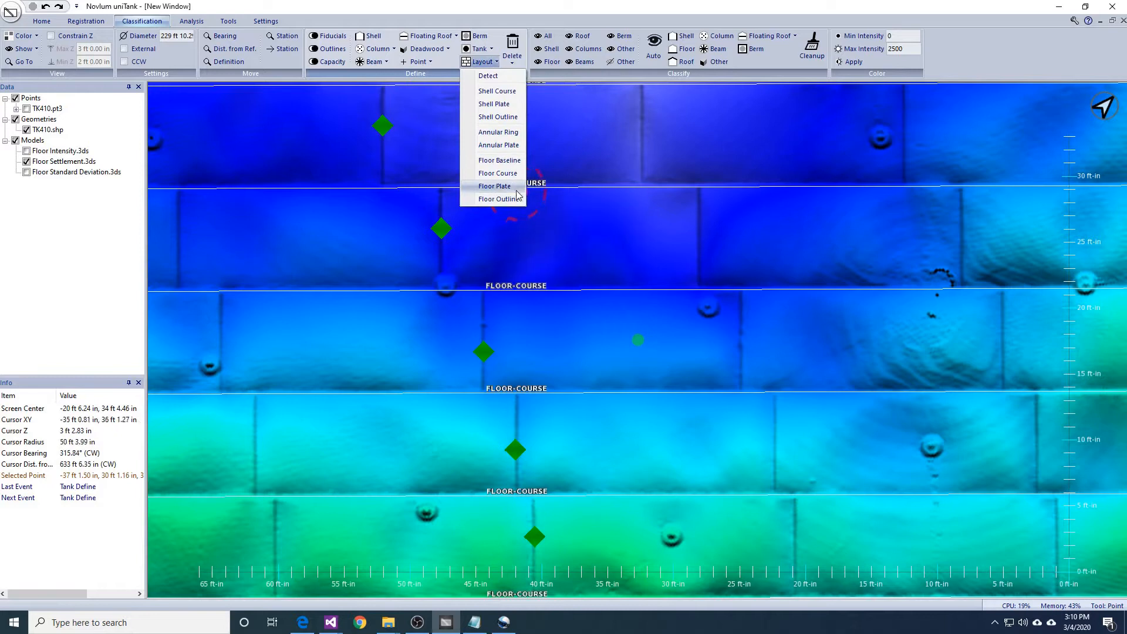
pyautogui.click(494, 186)
pyautogui.write('19')
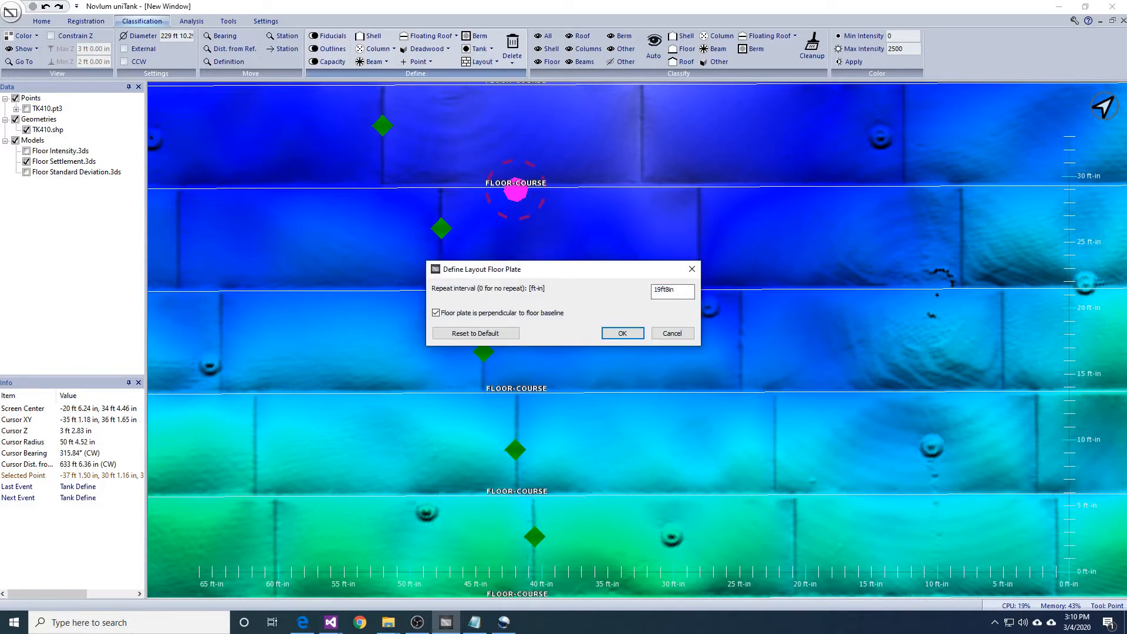
pyautogui.write('ft8in')
pyautogui.press('Return')
pyautogui.scroll(-5, 733, 341)
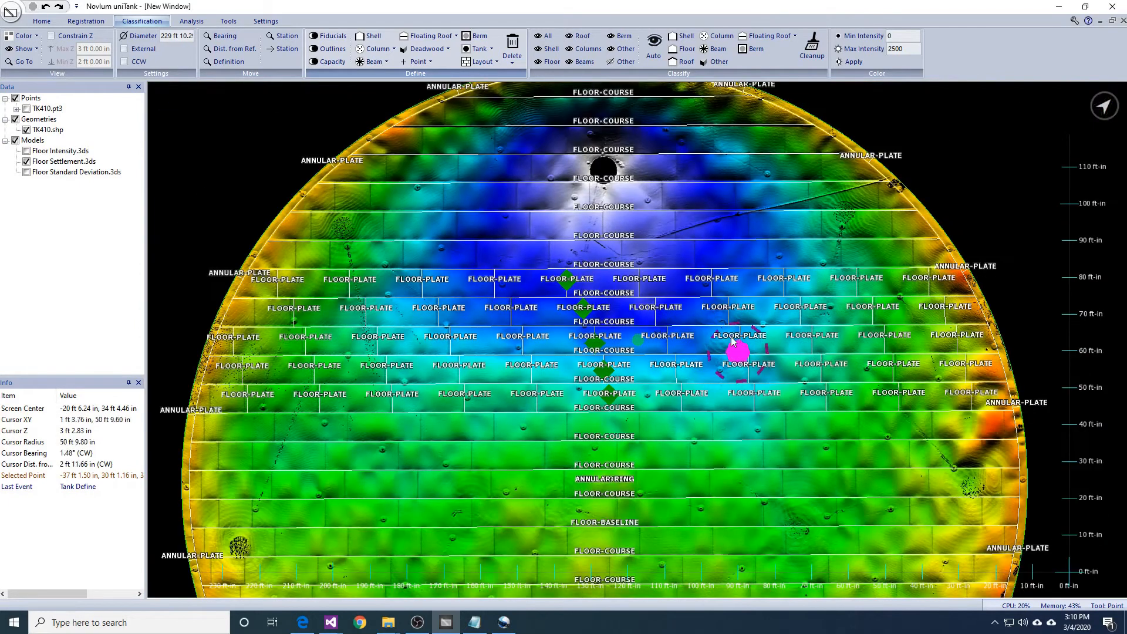
# Clear the seam points and undo the repeated floor plates.
pyautogui.press('Escape')
pyautogui.press('Right')
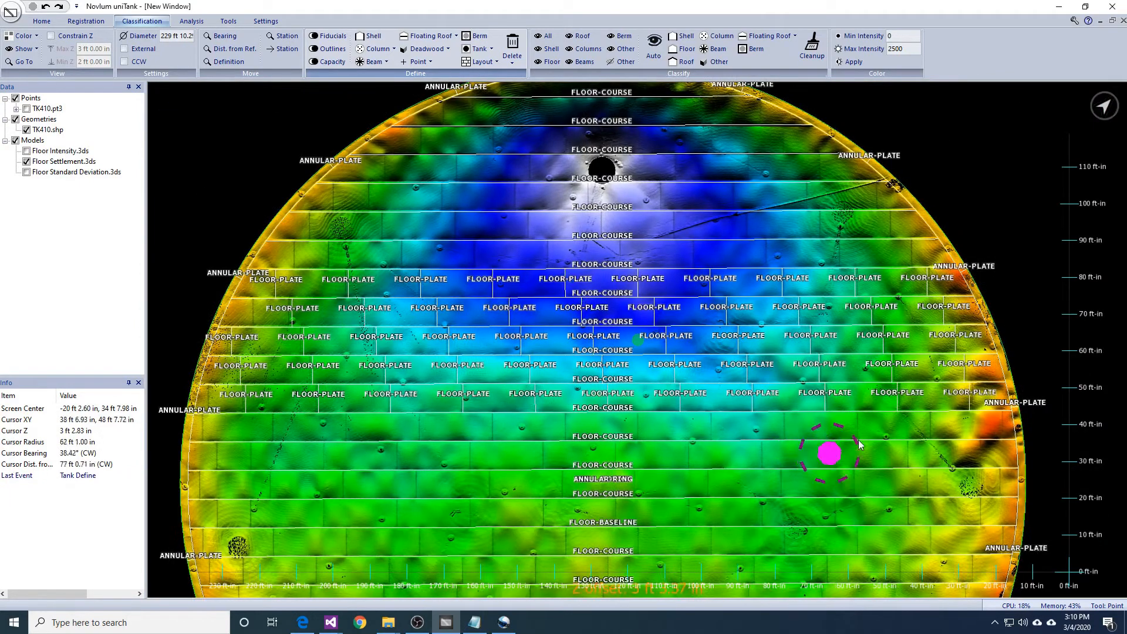
pyautogui.scroll(2, 881, 437)
pyautogui.scroll(-1, 896, 432)
pyautogui.hotkey('ctrl', 'z')
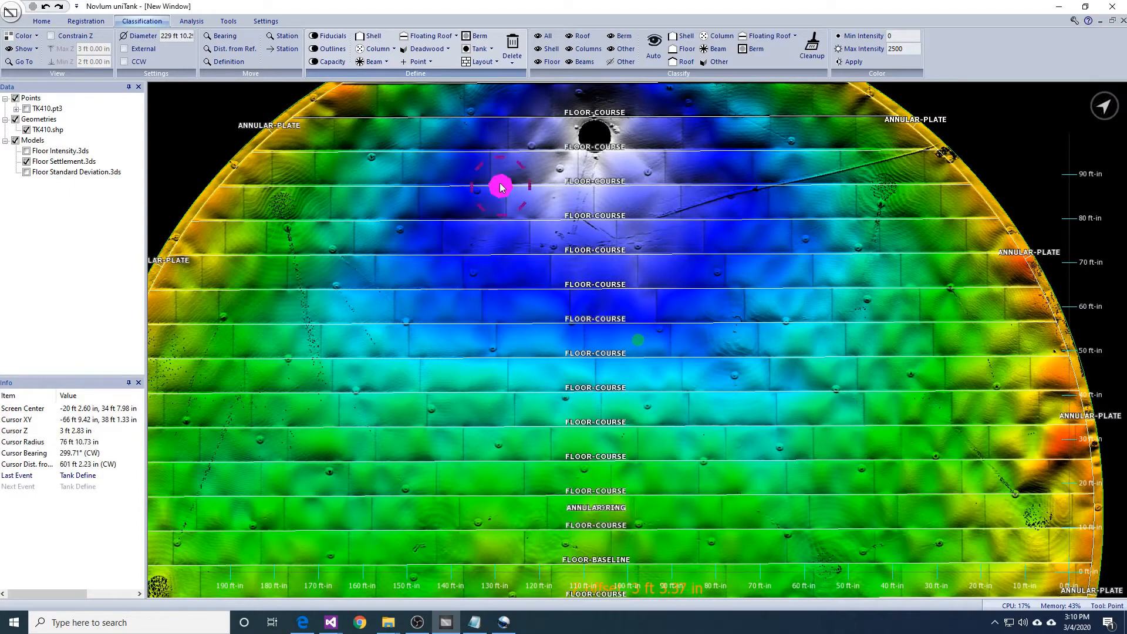
# Delete the uppermost floor course by enclosing its label in a rectangle selection.
pyautogui.press('Up')
pyautogui.moveTo(579, 231)
pyautogui.mouseDown(button='middle')
pyautogui.moveTo(584, 287)
pyautogui.moveTo(593, 228)
pyautogui.mouseUp(button='middle')
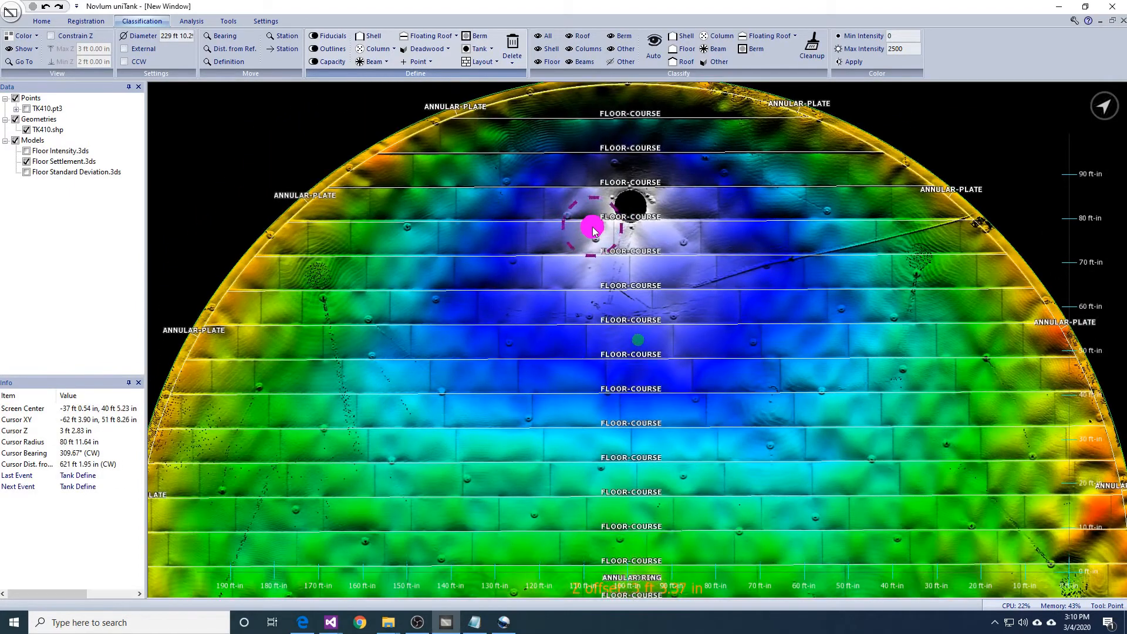
pyautogui.scroll(4, 594, 232)
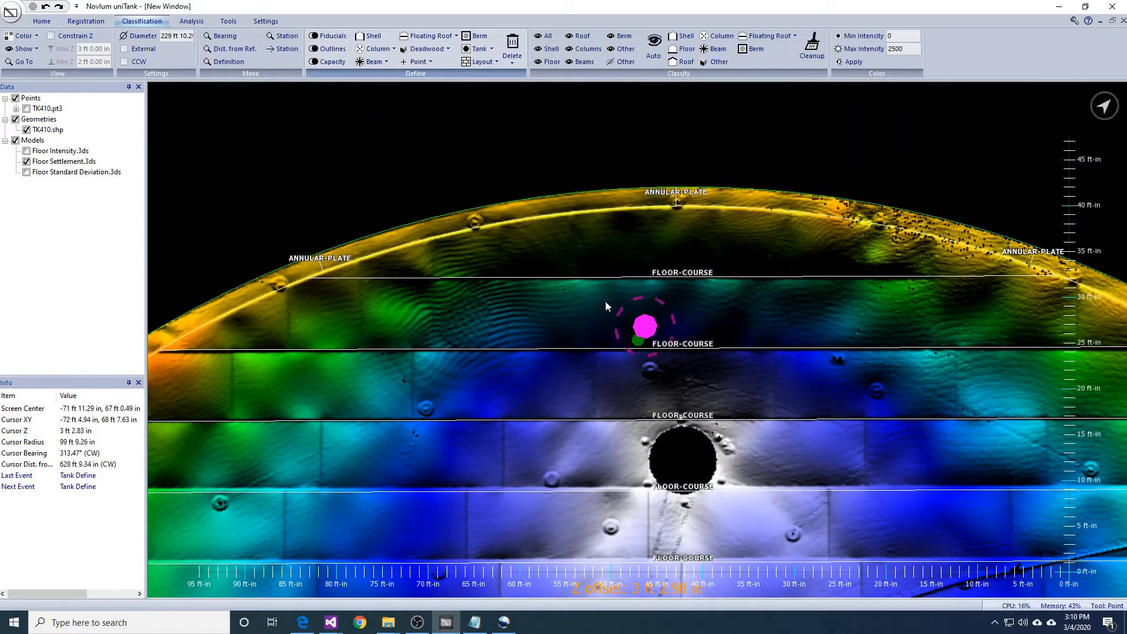
pyautogui.moveTo(589, 266); pyautogui.dragTo(705, 301)
pyautogui.press('Delete')
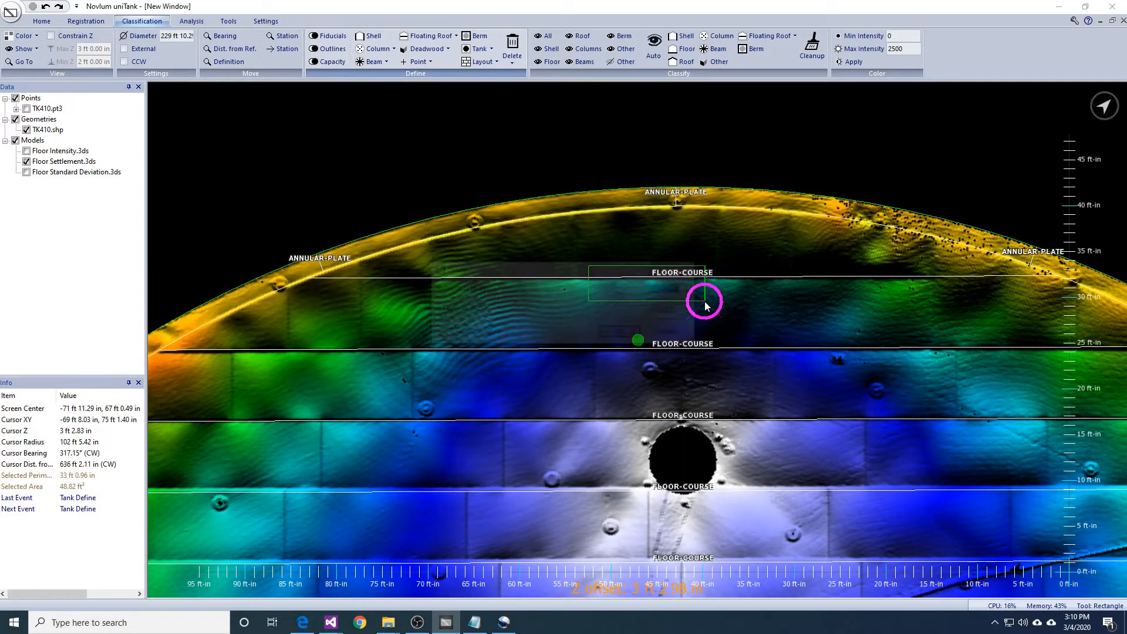
pyautogui.write('5')
pyautogui.press('Tab')
pyautogui.write('0')
pyautogui.press('Return')
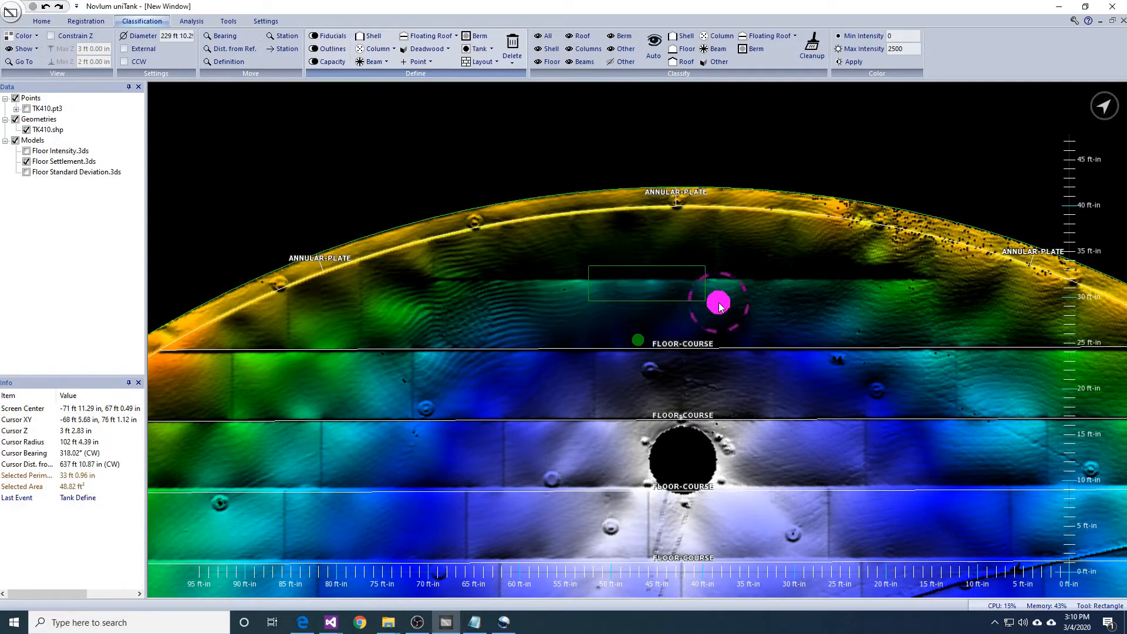
pyautogui.moveTo(718, 303); pyautogui.dragTo(716, 307, button='middle')
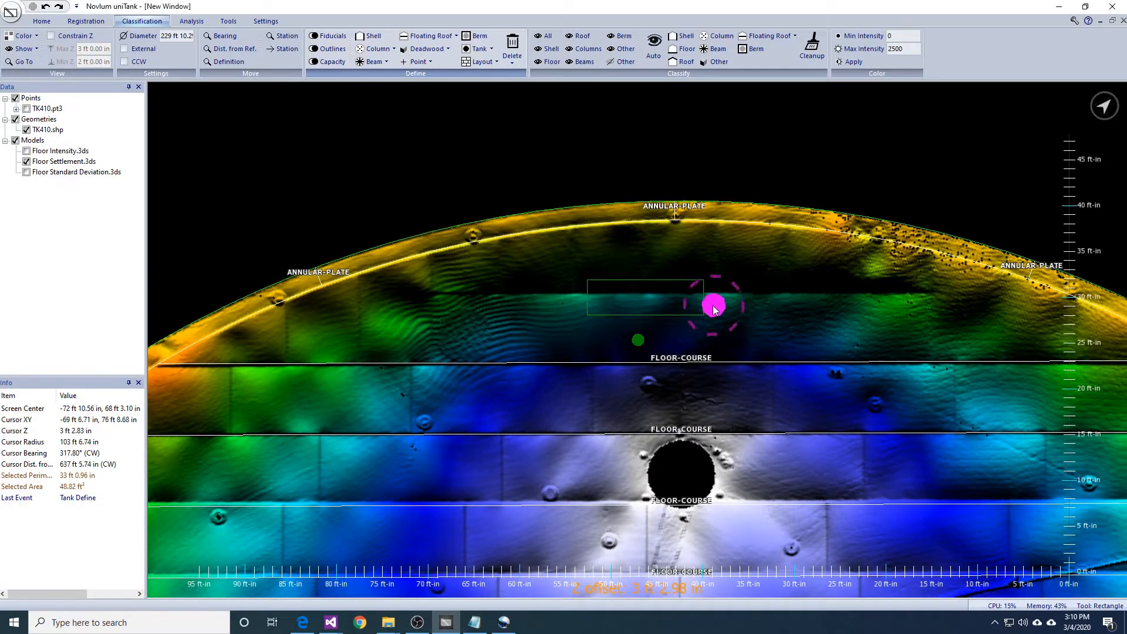
# Display Floor Standard Deviation instead of Floor Settlement and place points on the vertical seams at both ends of the uppermost horizontal seam.
pyautogui.click(26, 172)
pyautogui.click(26, 162)
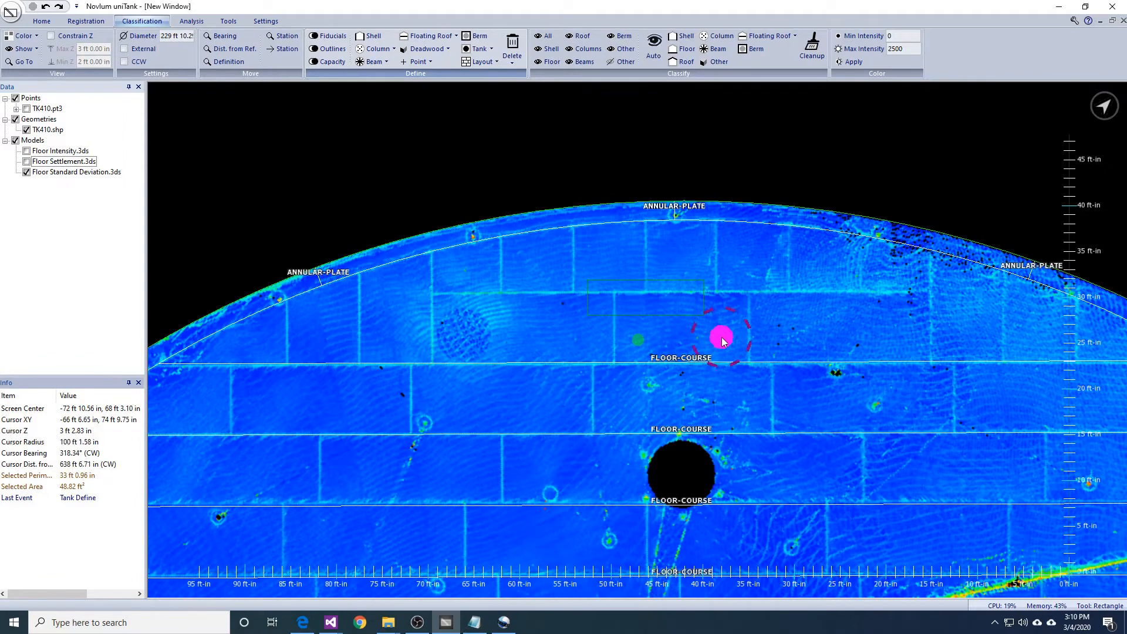
pyautogui.click(431, 310)
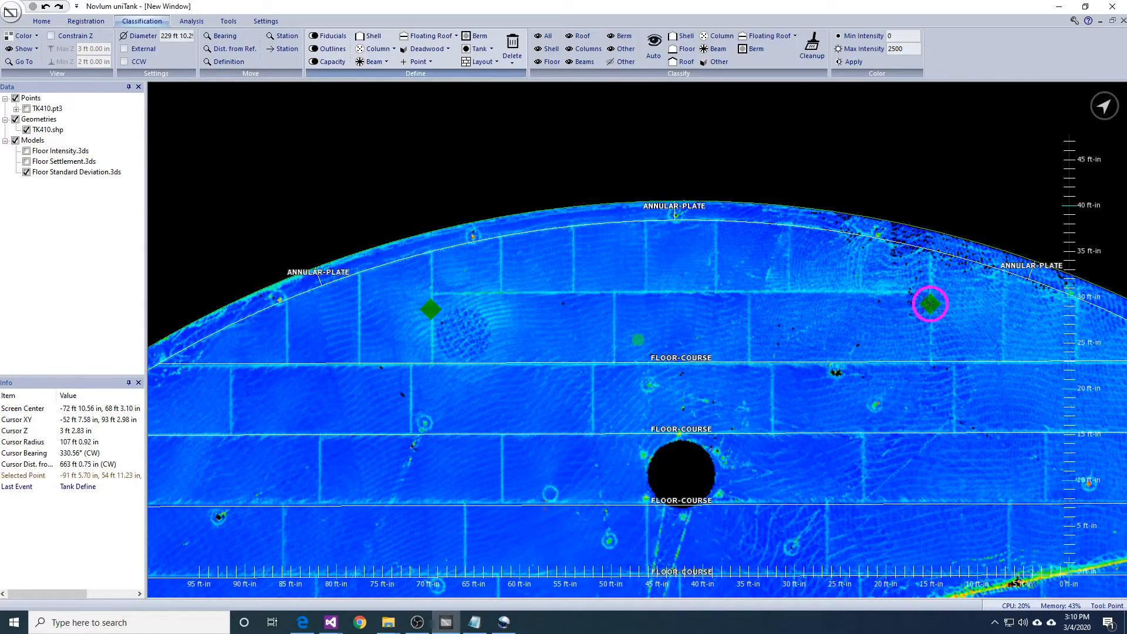
# Define layout floor plates from the two points with a repeat interval of 0, perpendicular to the floor baseline.
pyautogui.click(483, 62)
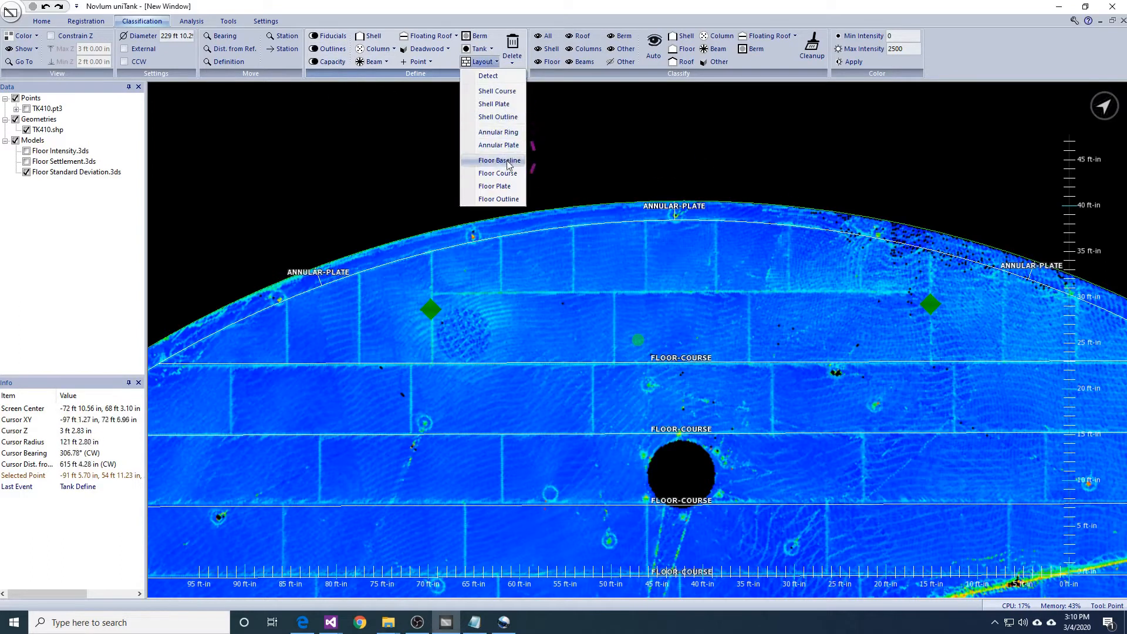
pyautogui.click(499, 186)
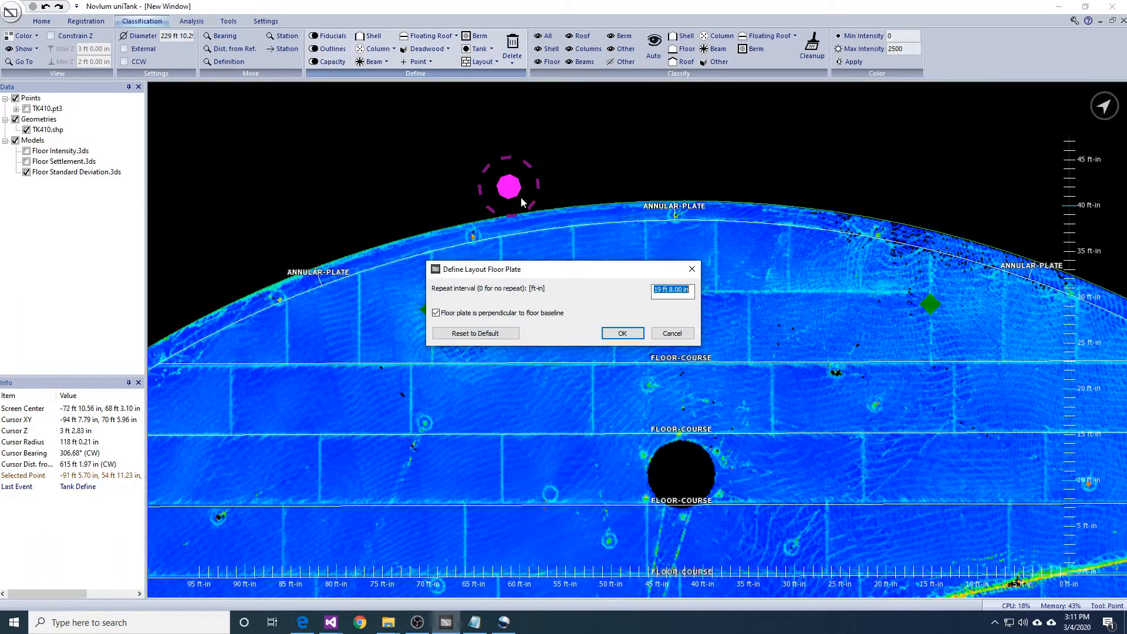
pyautogui.write('0')
pyautogui.click(624, 335)
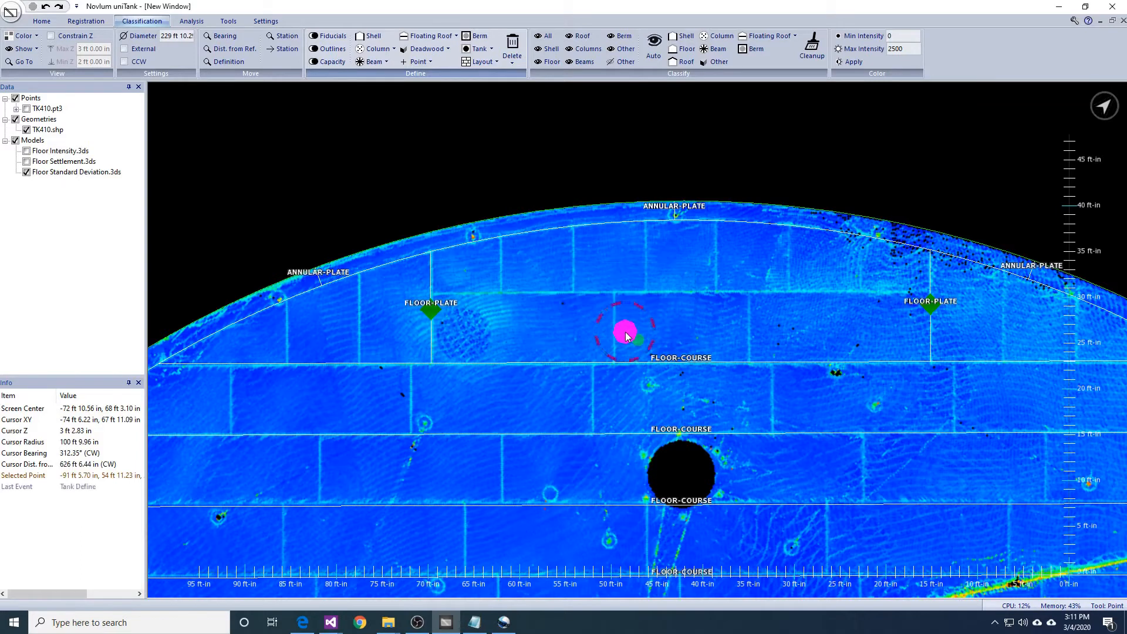
# Place points on the four outer vertical seams of the uppermost area, two beyond each of the new floor plates.
pyautogui.click(286, 326)
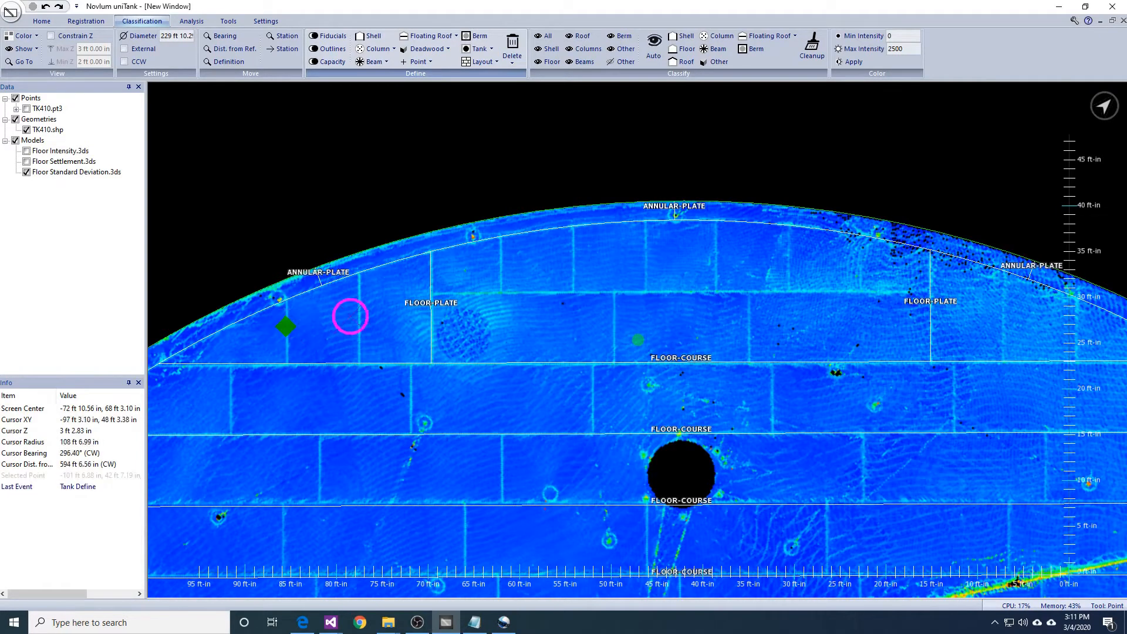
pyautogui.click(359, 317)
pyautogui.click(1004, 319)
pyautogui.click(1076, 323)
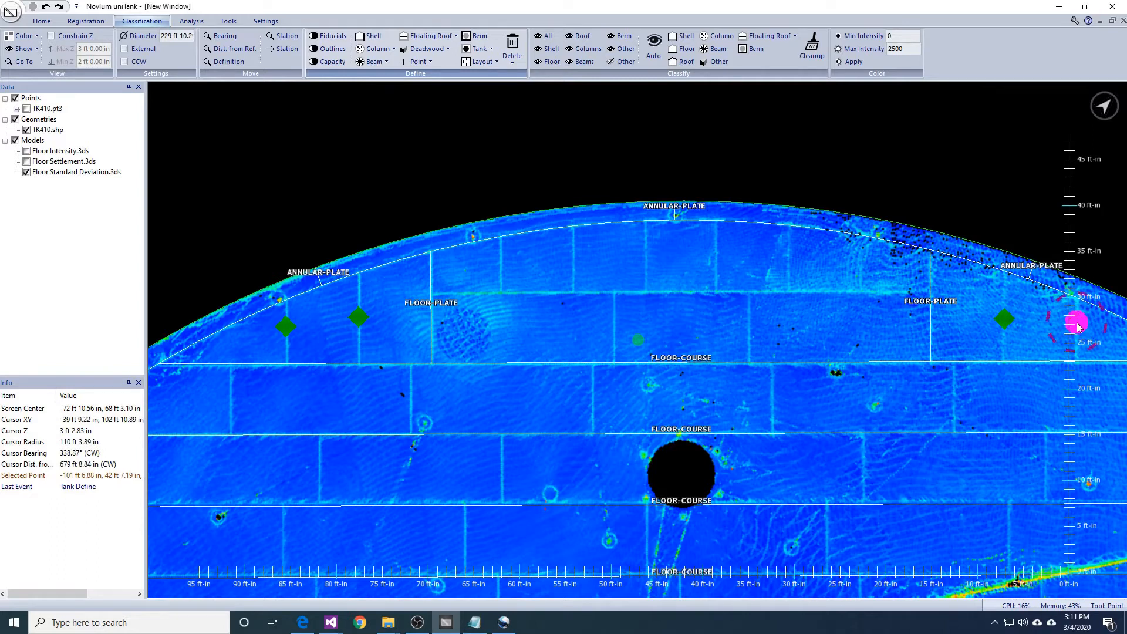
# Define layout floor plates from the four outer seam points with a repeat interval of 0, perpendicular to the floor baseline.
pyautogui.click(483, 61)
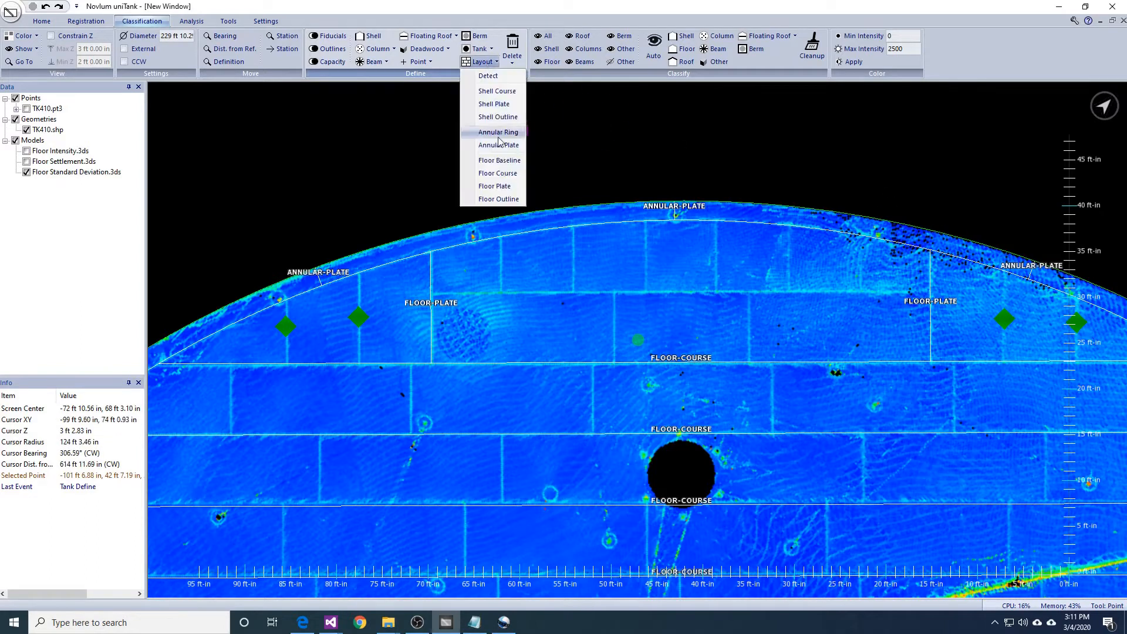
pyautogui.click(498, 174)
pyautogui.click(668, 330)
# Place a point on the uppermost horizontal seam and define a non-perpendicular layout floor plate there with a repeat interval of 0.
pyautogui.click(666, 292)
pyautogui.click(666, 293)
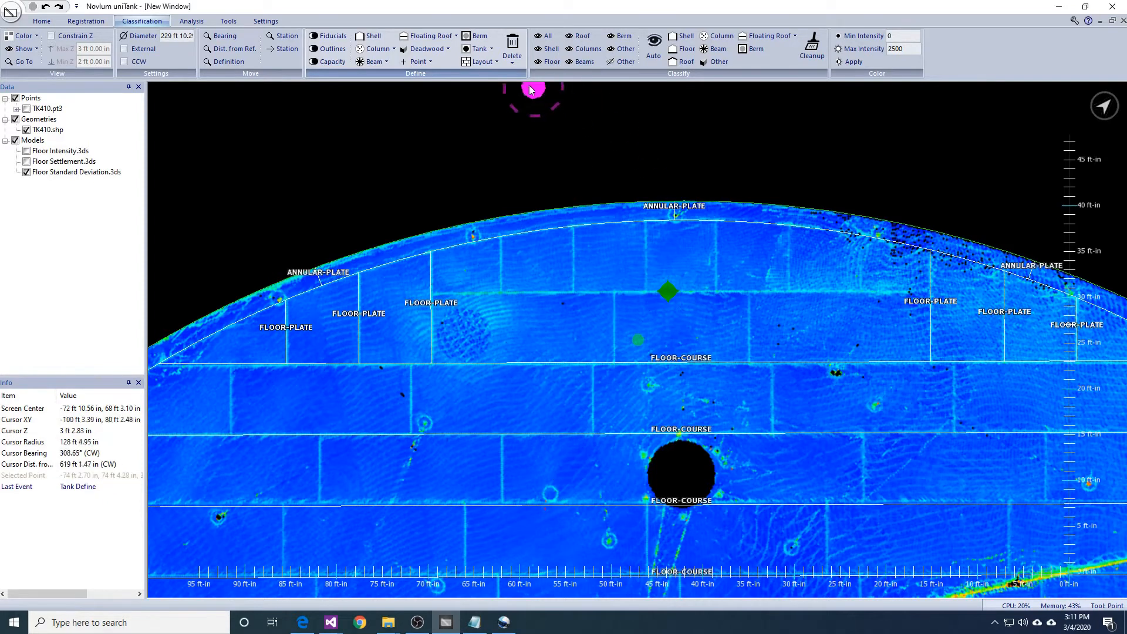
pyautogui.click(483, 62)
pyautogui.click(508, 188)
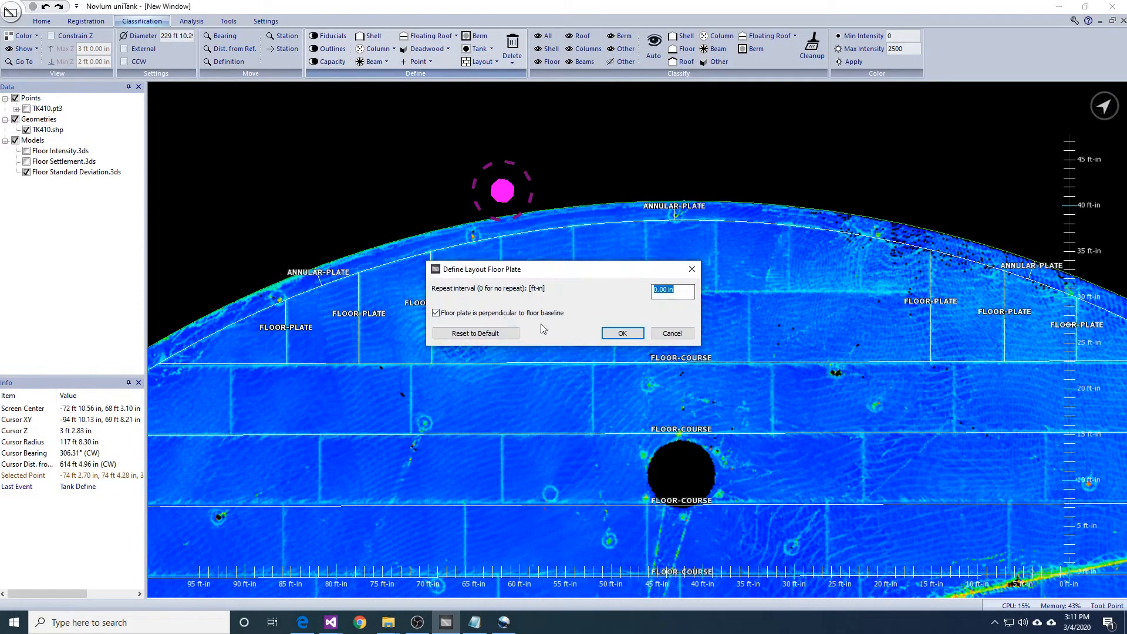
pyautogui.click(608, 336)
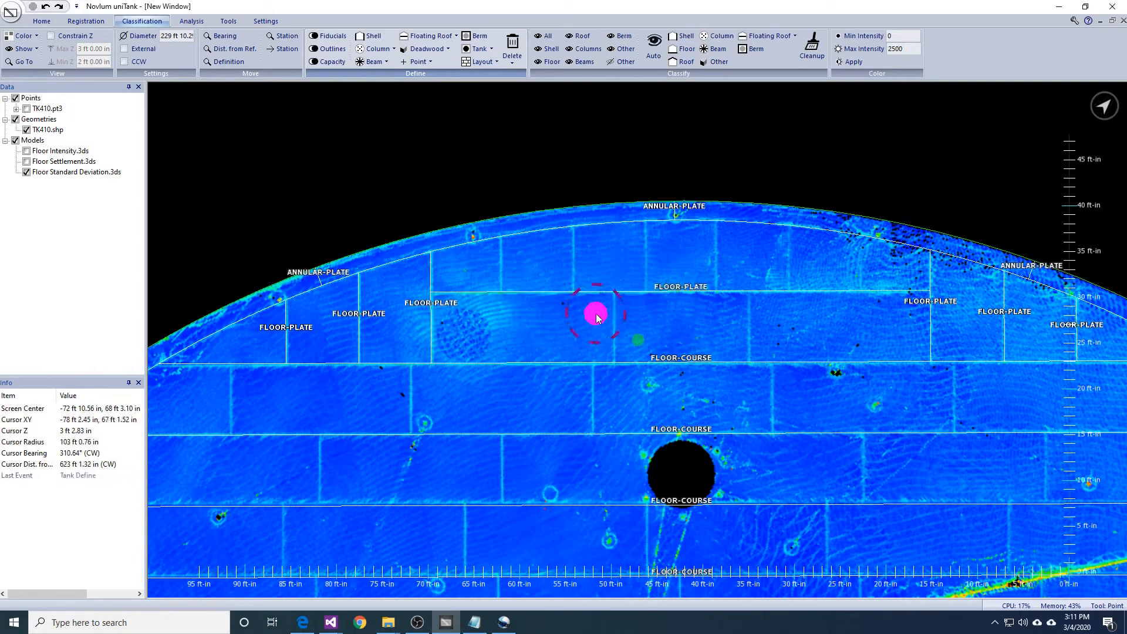
# Place points on the two vertical seams below the new horizontal floor plate and on five of the vertical seams above it.
pyautogui.click(613, 321)
pyautogui.click(753, 322)
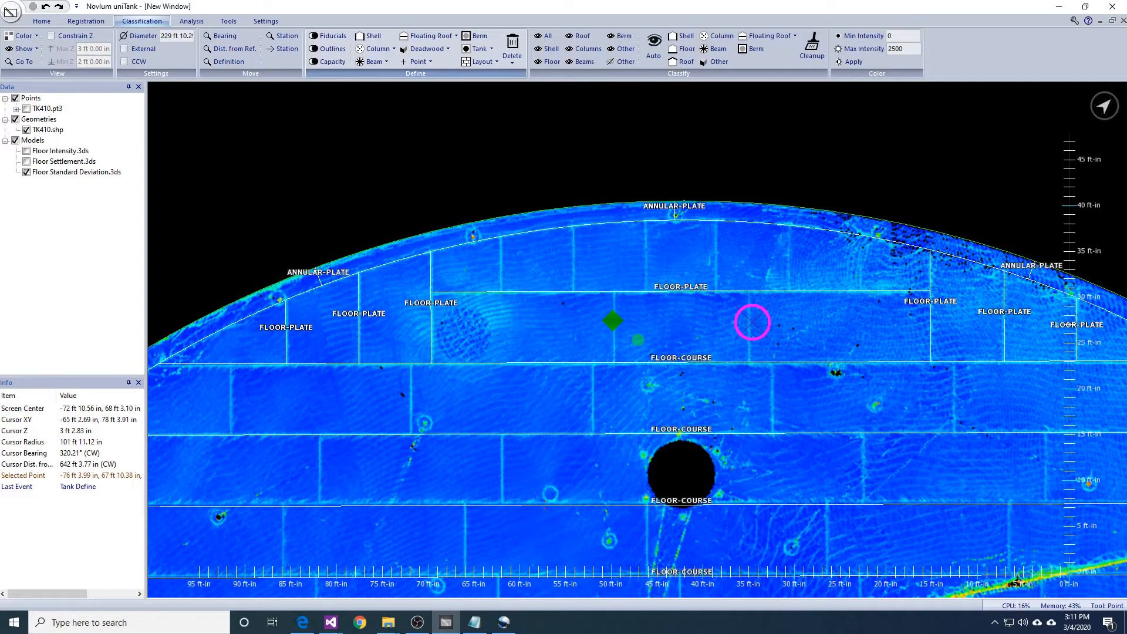
pyautogui.click(750, 325)
pyautogui.click(790, 253)
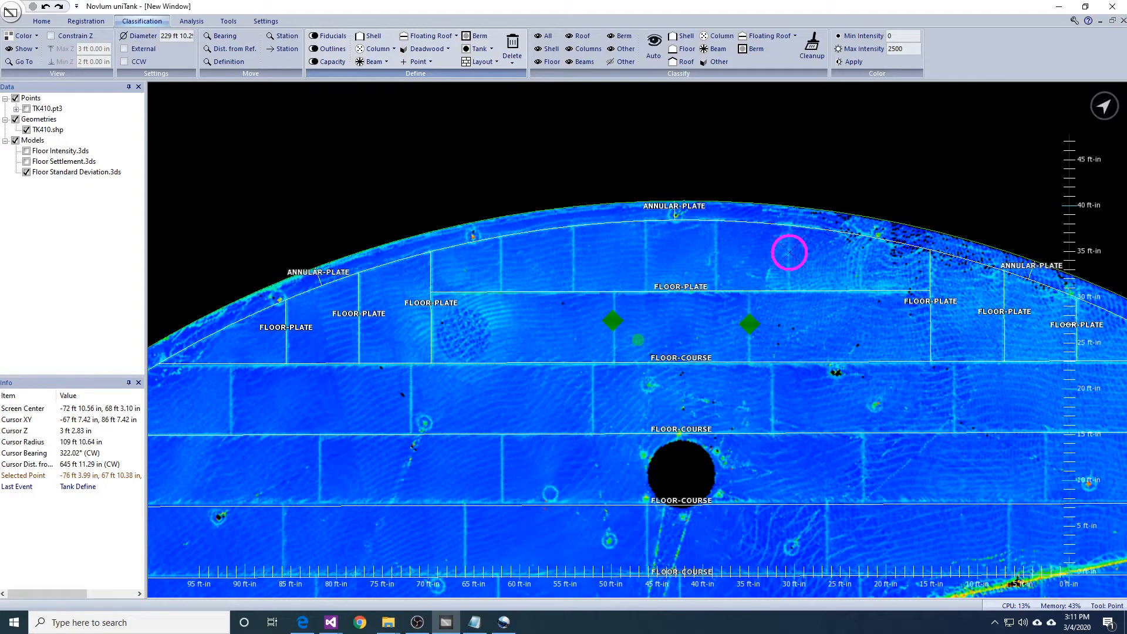
pyautogui.click(717, 248)
pyautogui.click(645, 249)
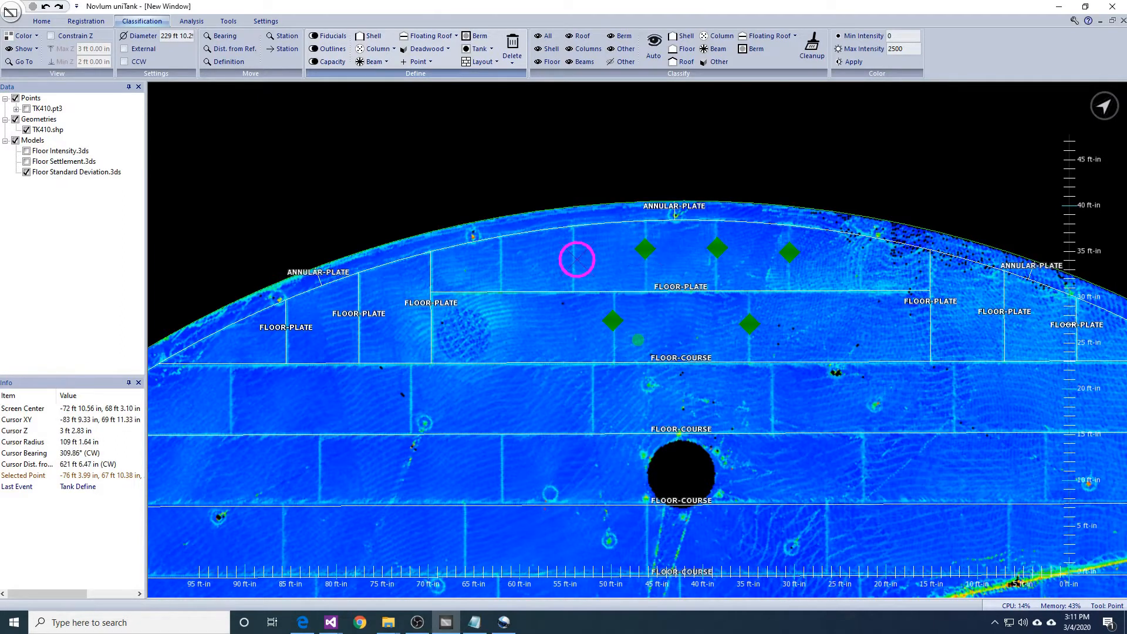
pyautogui.click(574, 260)
pyautogui.click(501, 262)
# Show the Floor Intensity model and place a point on the remaining vertical seam above the horizontal floor plate.
pyautogui.click(26, 151)
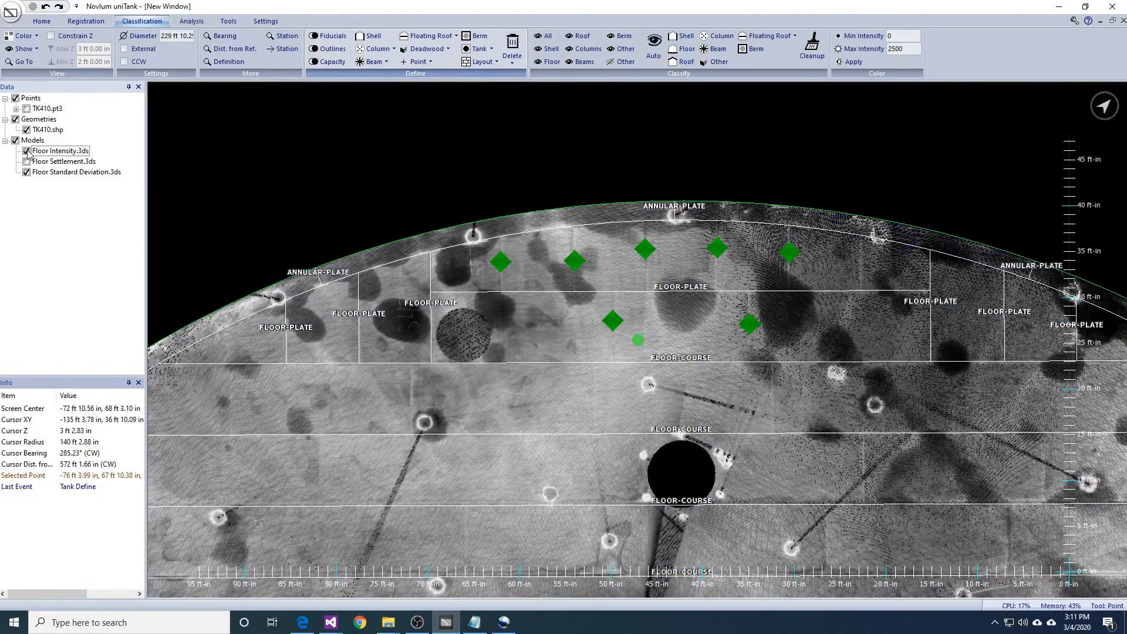
pyautogui.scroll(4, 675, 285)
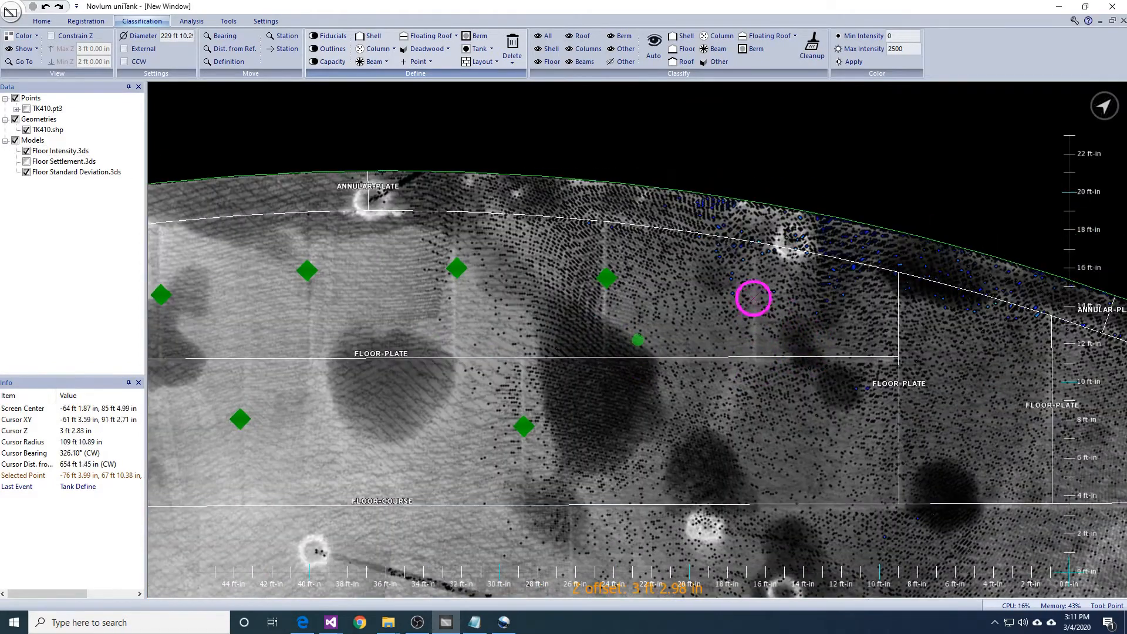
pyautogui.scroll(-4, 818, 295)
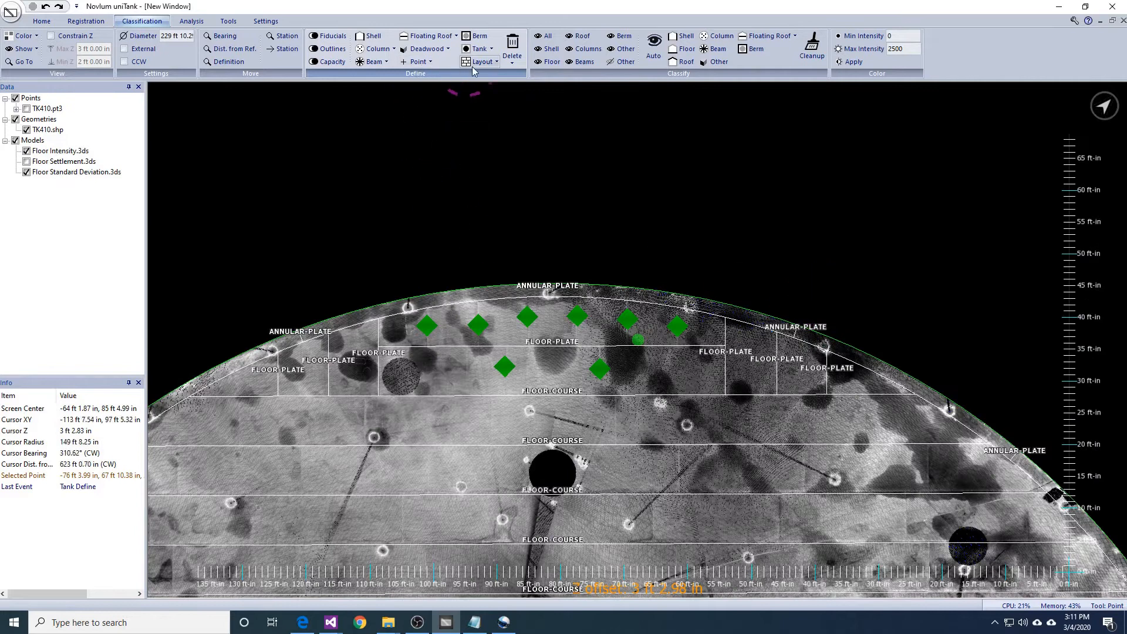
# Define layout floor plates from the eight points with repeat interval 0, perpendicular to the floor baseline, and hide the Floor Intensity model.
pyautogui.click(476, 63)
pyautogui.click(502, 187)
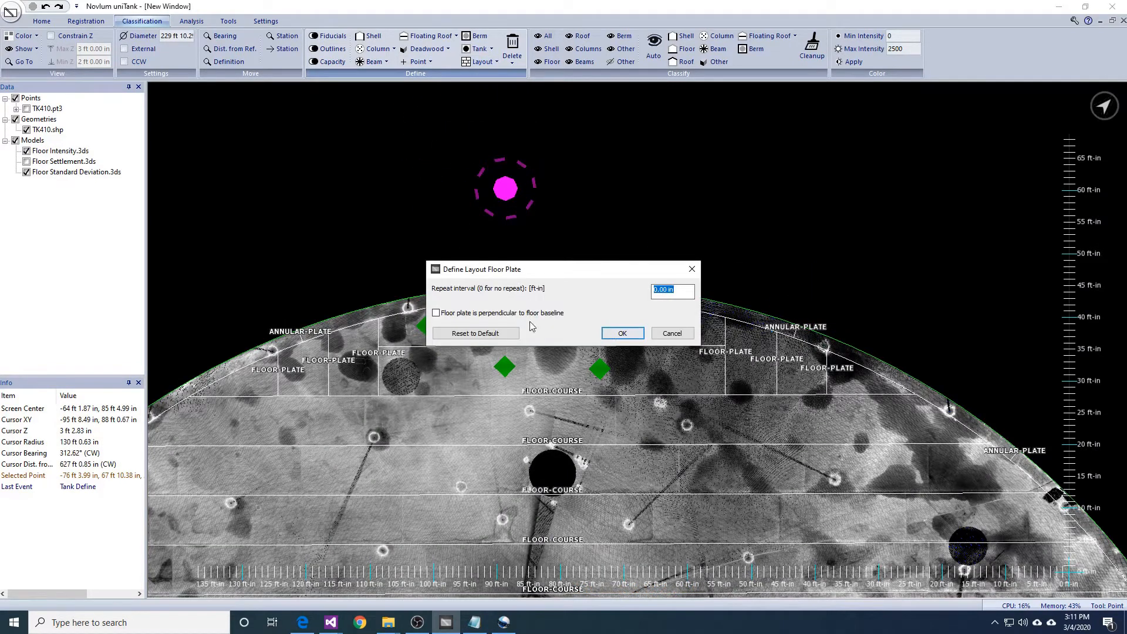
pyautogui.click(622, 333)
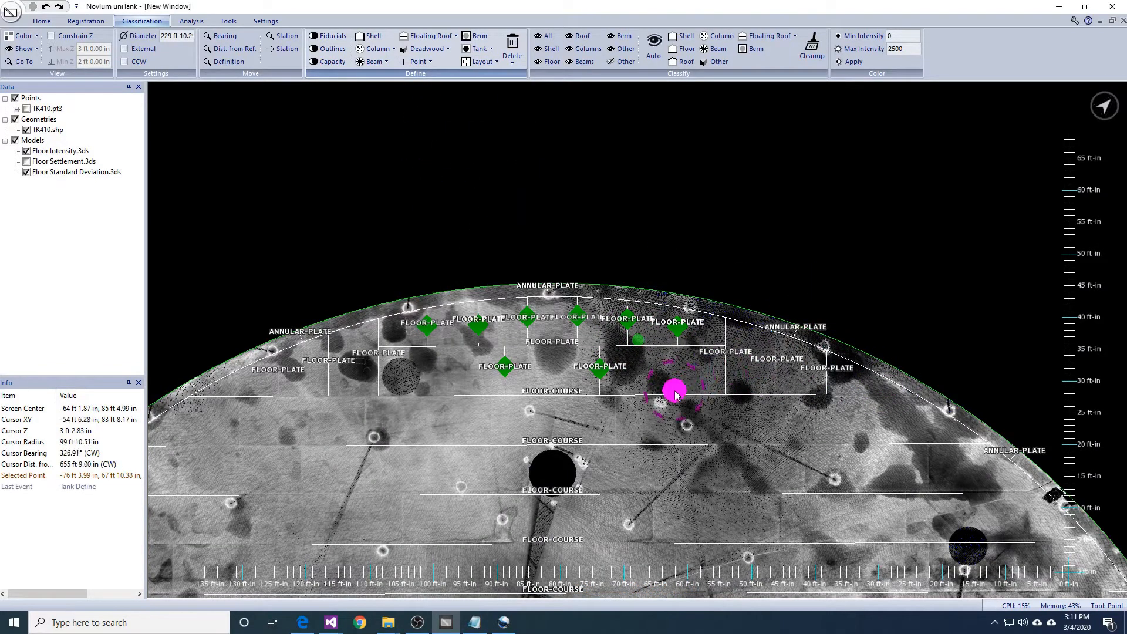
pyautogui.scroll(2, 675, 394)
pyautogui.click(26, 151)
pyautogui.scroll(-2, 654, 365)
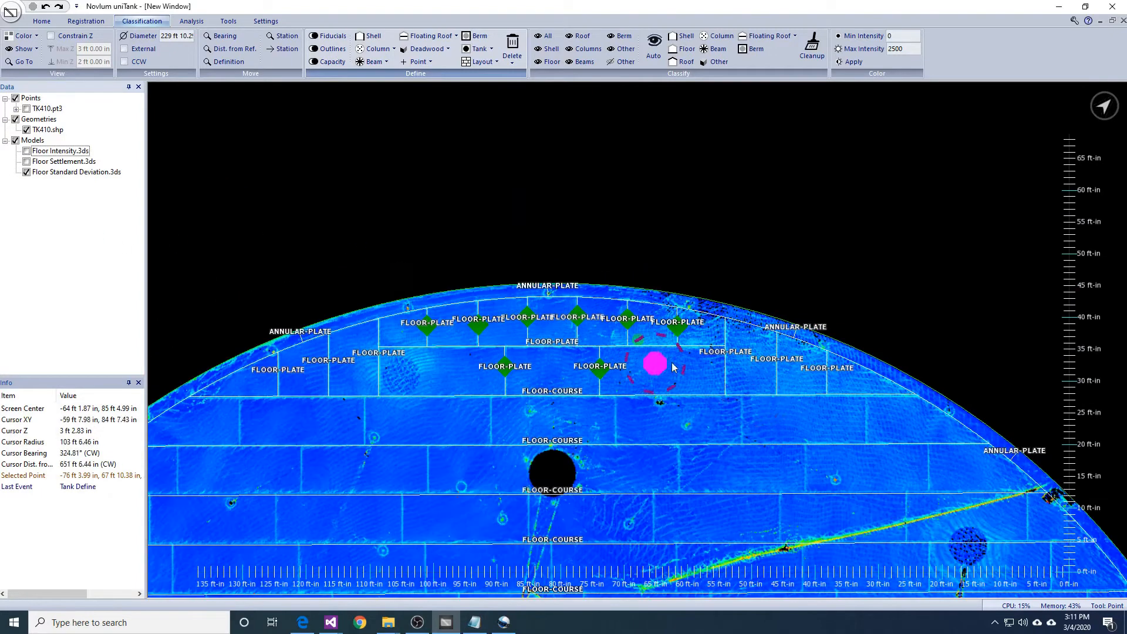
pyautogui.scroll(-2, 773, 376)
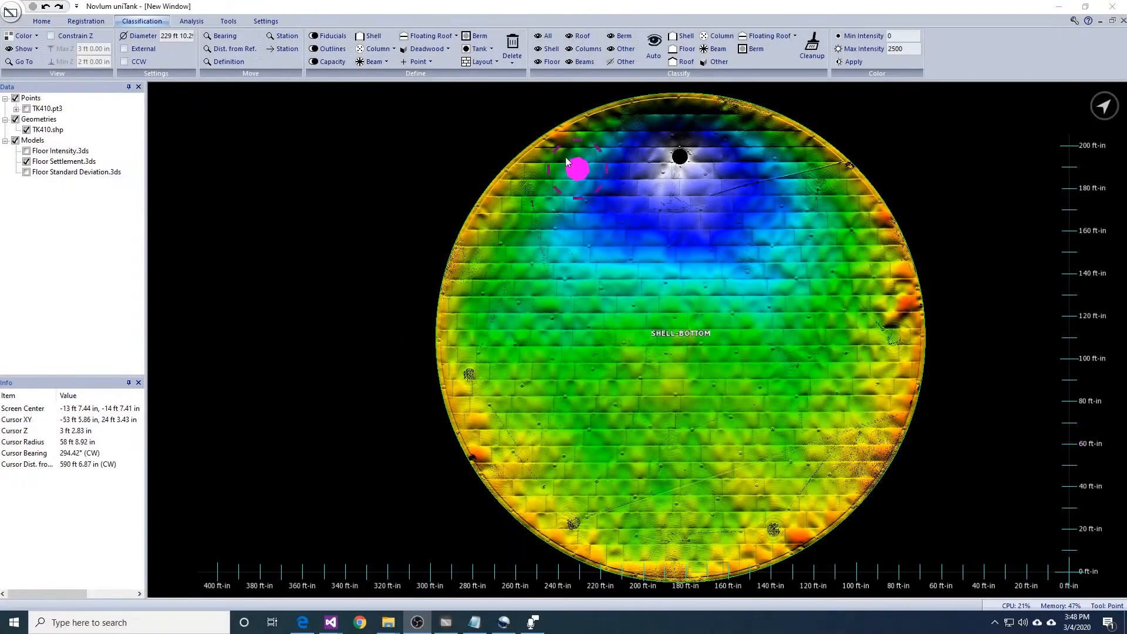
# Detect the Annular Ring layout automatically using Geometry as the source.
pyautogui.click(485, 61)
pyautogui.click(485, 75)
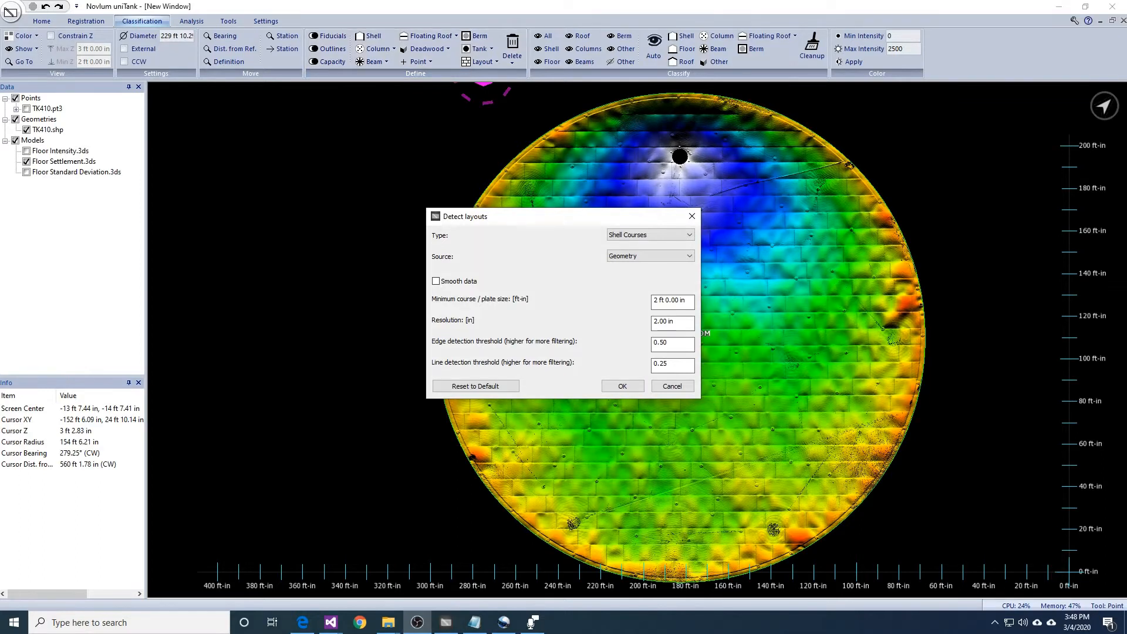
pyautogui.click(635, 237)
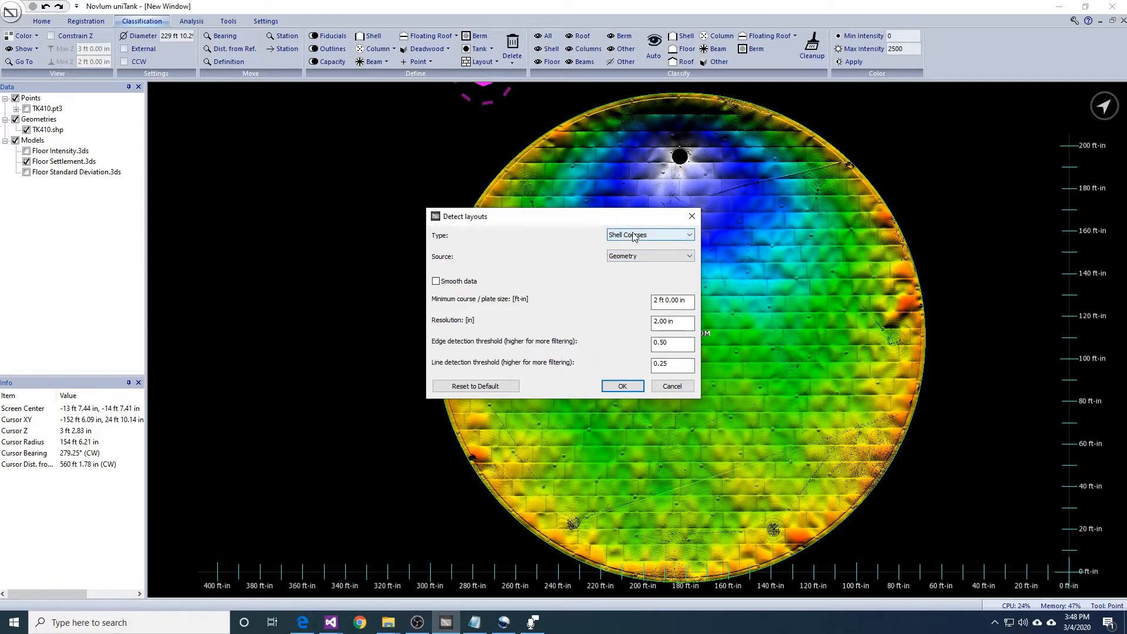
pyautogui.click(634, 235)
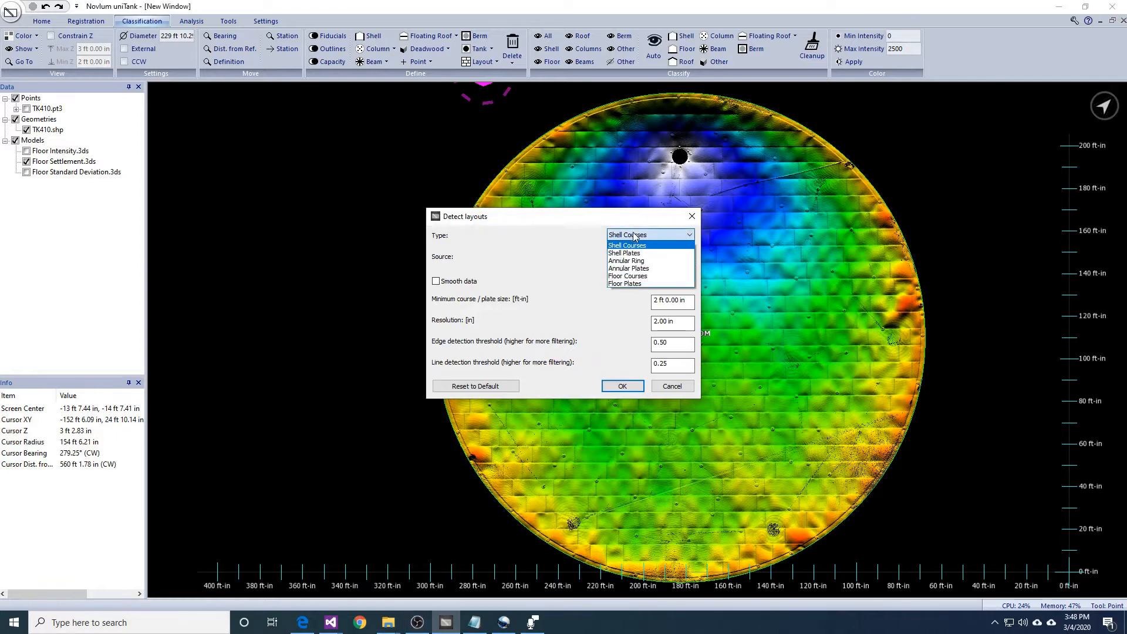
pyautogui.click(643, 262)
pyautogui.click(622, 386)
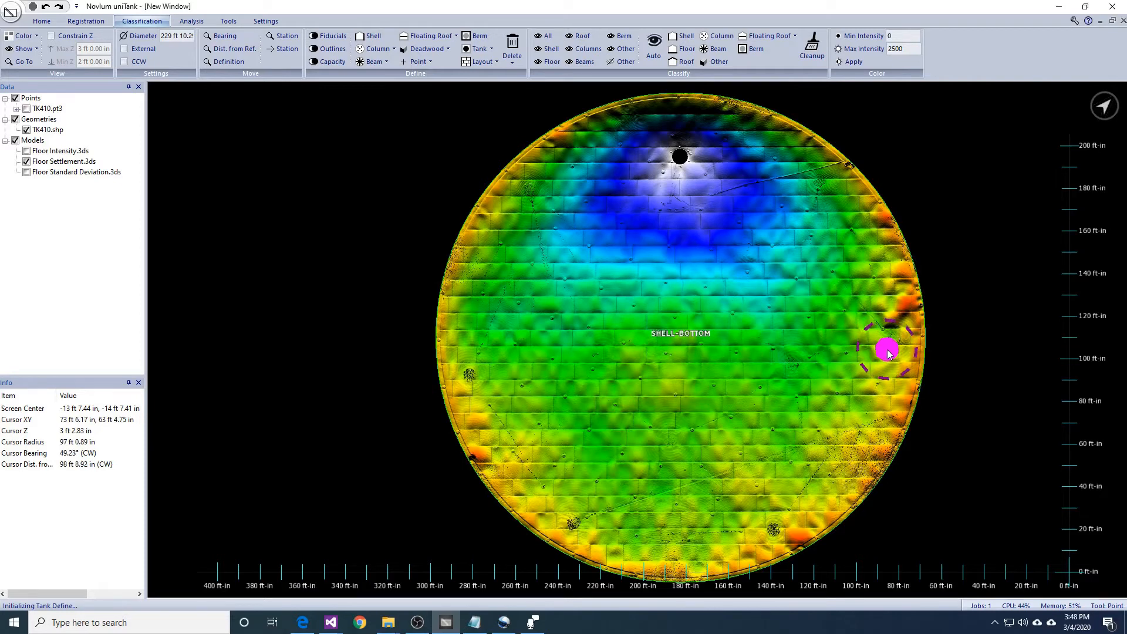
# Enclose one radial annular plate seam at the tank's lower-left edge in a rectangle selection.
pyautogui.scroll(5, 858, 340)
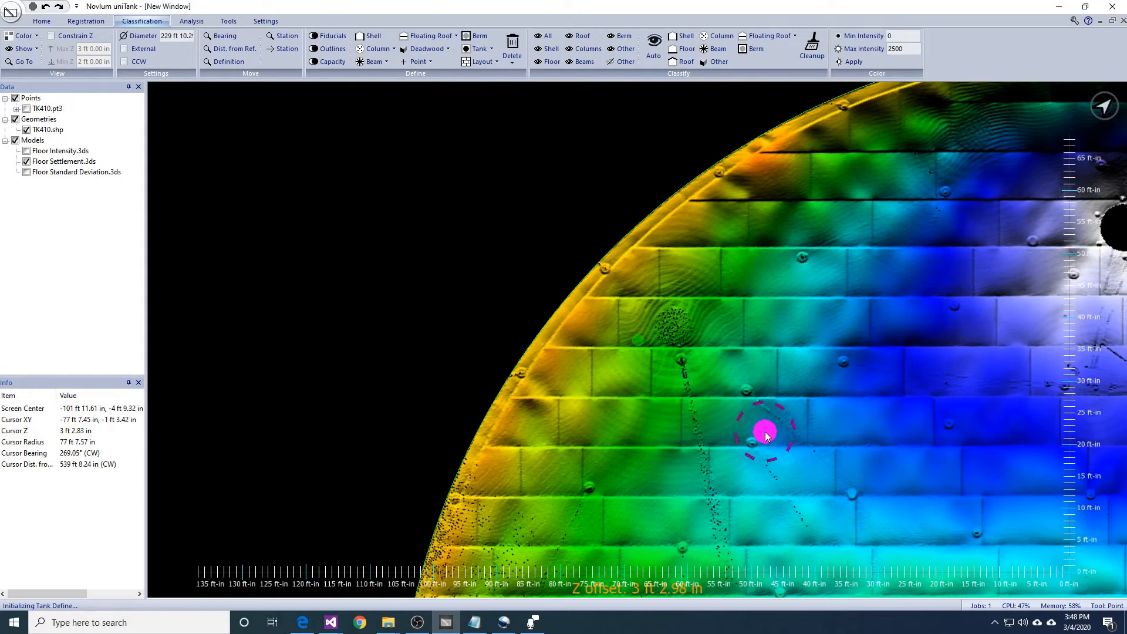
pyautogui.scroll(2, 765, 432)
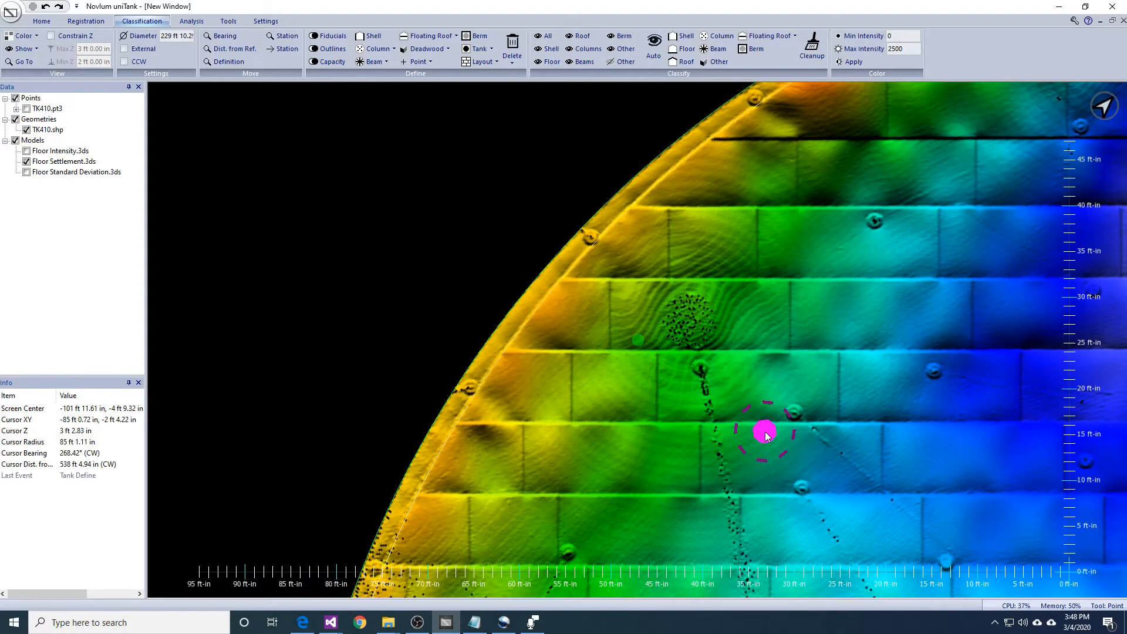
pyautogui.scroll(4, 765, 432)
pyautogui.scroll(-5, 815, 241)
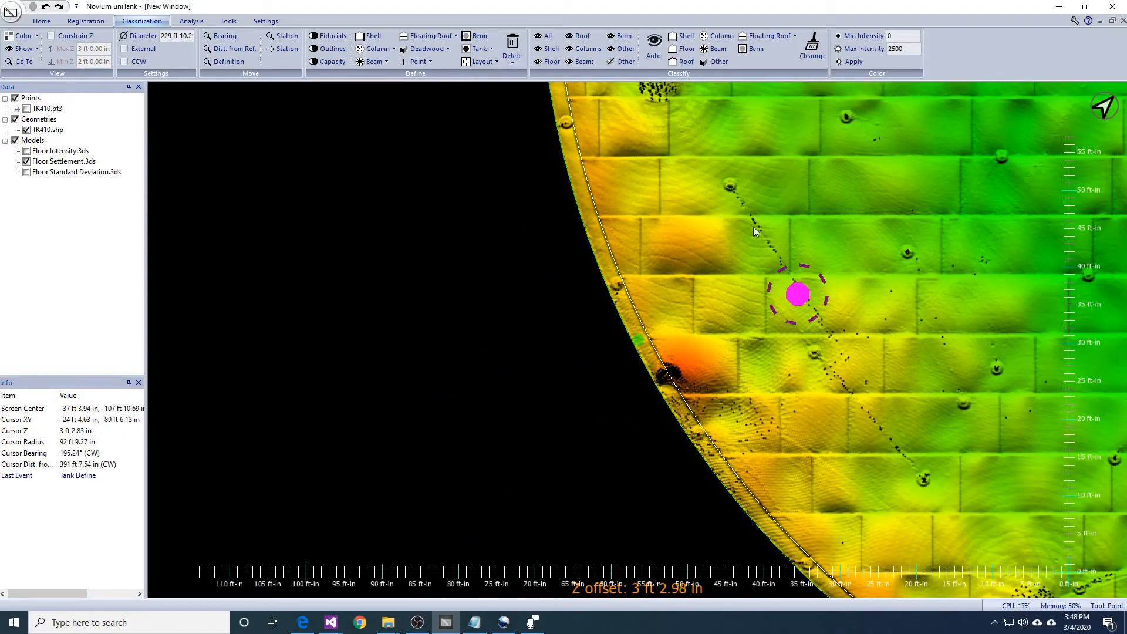
pyautogui.scroll(2, 755, 231)
pyautogui.scroll(3, 775, 317)
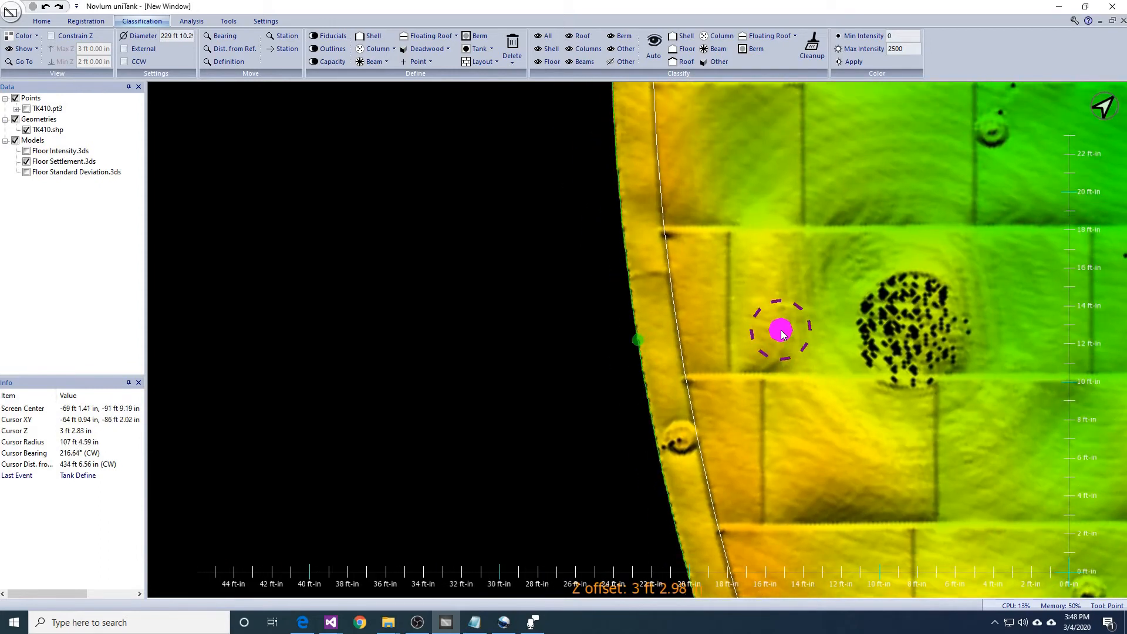
pyautogui.press('r')
pyautogui.moveTo(581, 239); pyautogui.dragTo(720, 317)
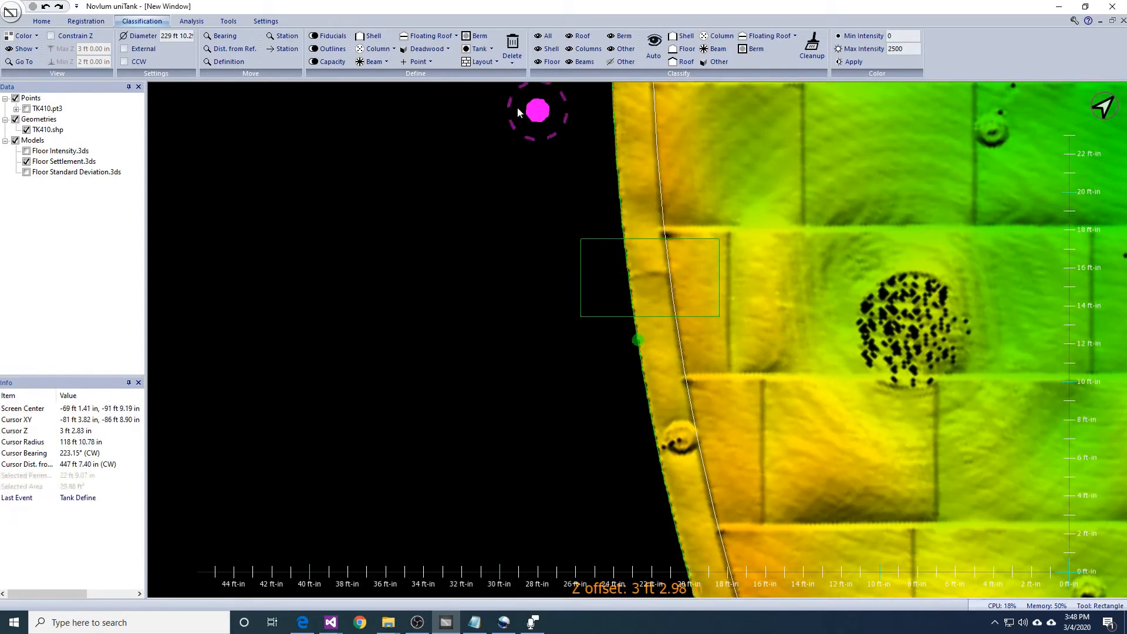
# Detect the Annular Plates layout within the rectangle selection.
pyautogui.click(483, 61)
pyautogui.click(494, 81)
pyautogui.click(631, 235)
pyautogui.click(631, 262)
pyautogui.click(623, 386)
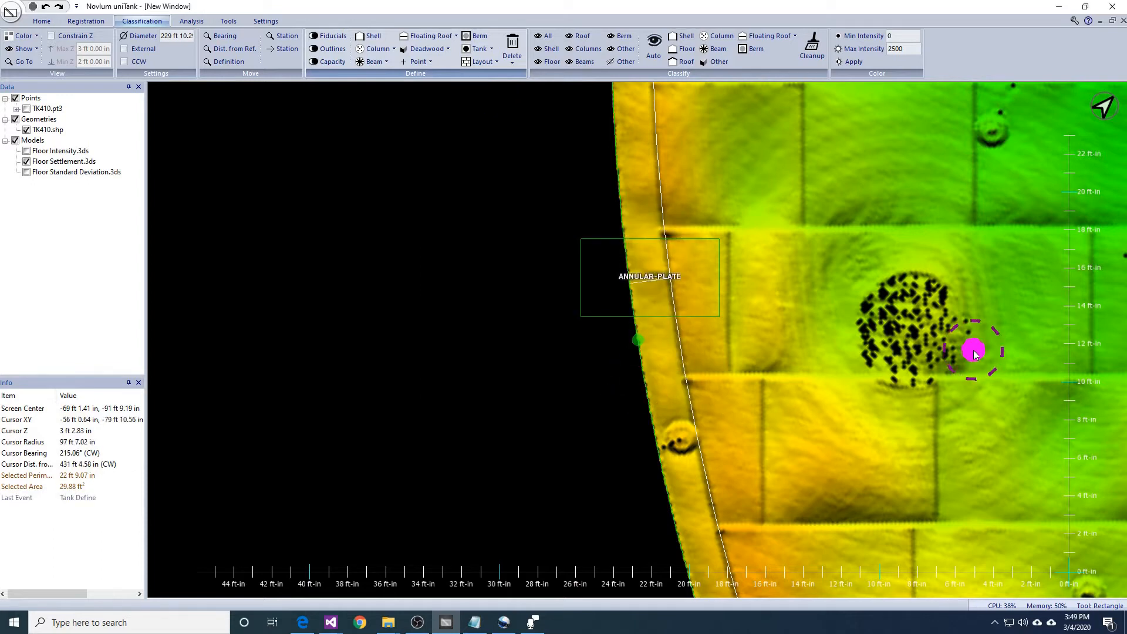
# Start the Line tool at a horizontal floor seam by the annular ring and display Floor Standard Deviation instead of Floor Settlement.
pyautogui.scroll(-1, 824, 362)
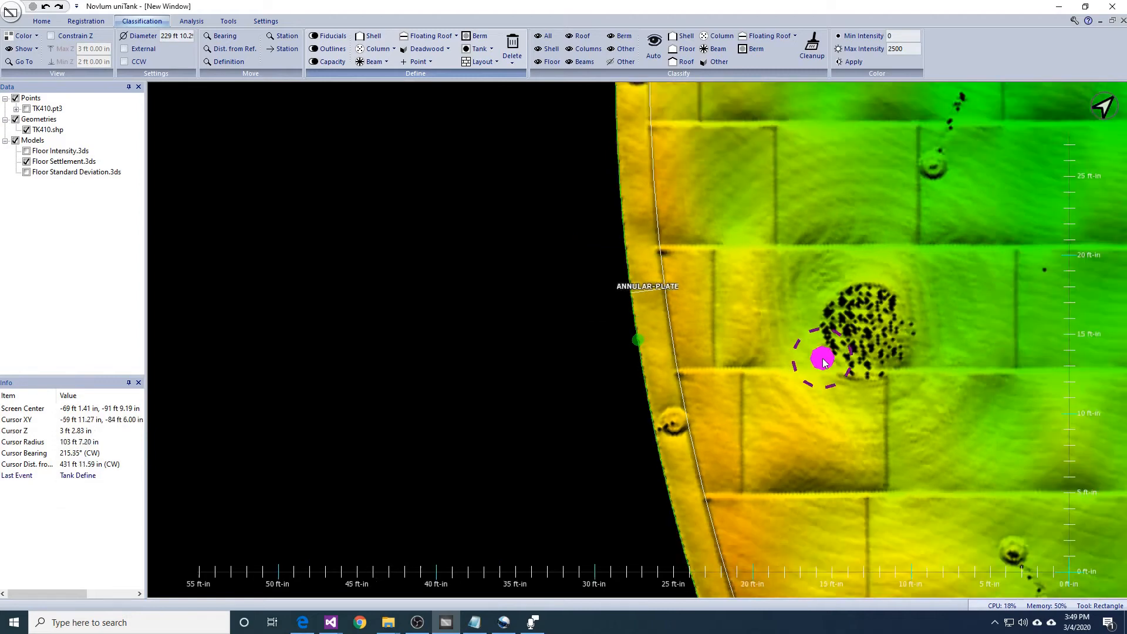
pyautogui.scroll(-4, 823, 362)
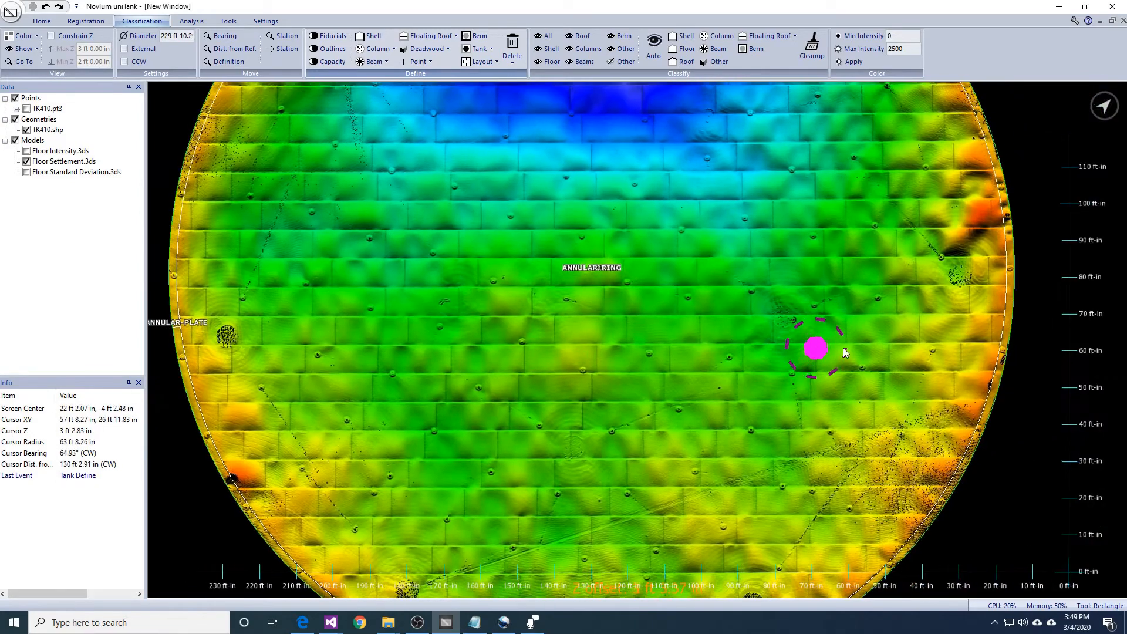
pyautogui.scroll(3, 822, 356)
pyautogui.scroll(3, 799, 390)
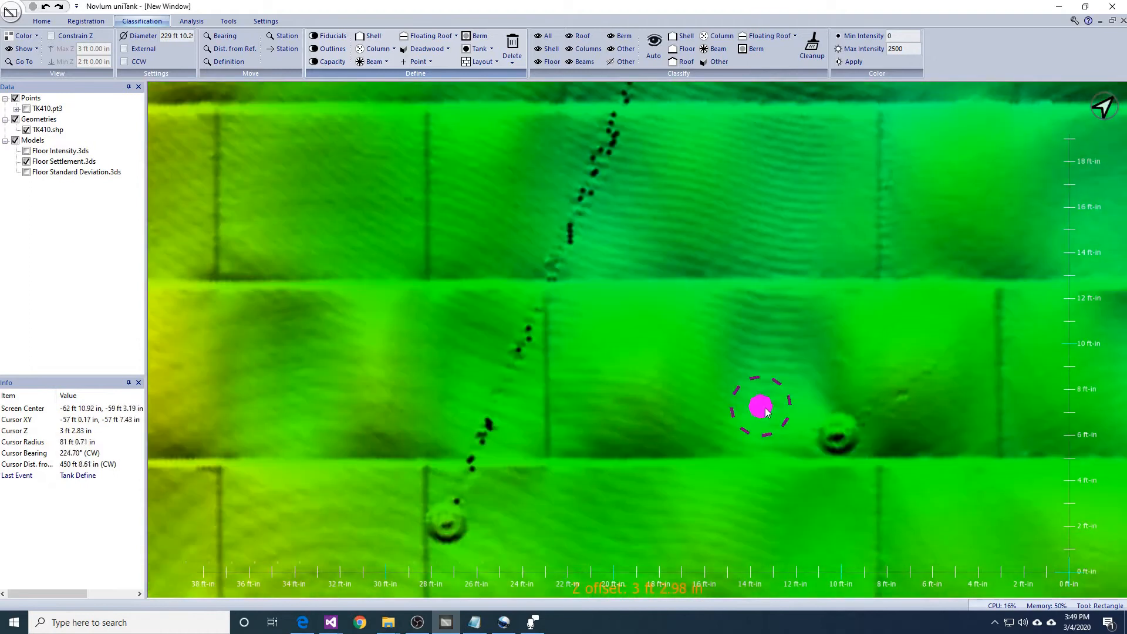
pyautogui.moveTo(270, 303); pyautogui.dragTo(622, 344, button='middle')
pyautogui.press('l')
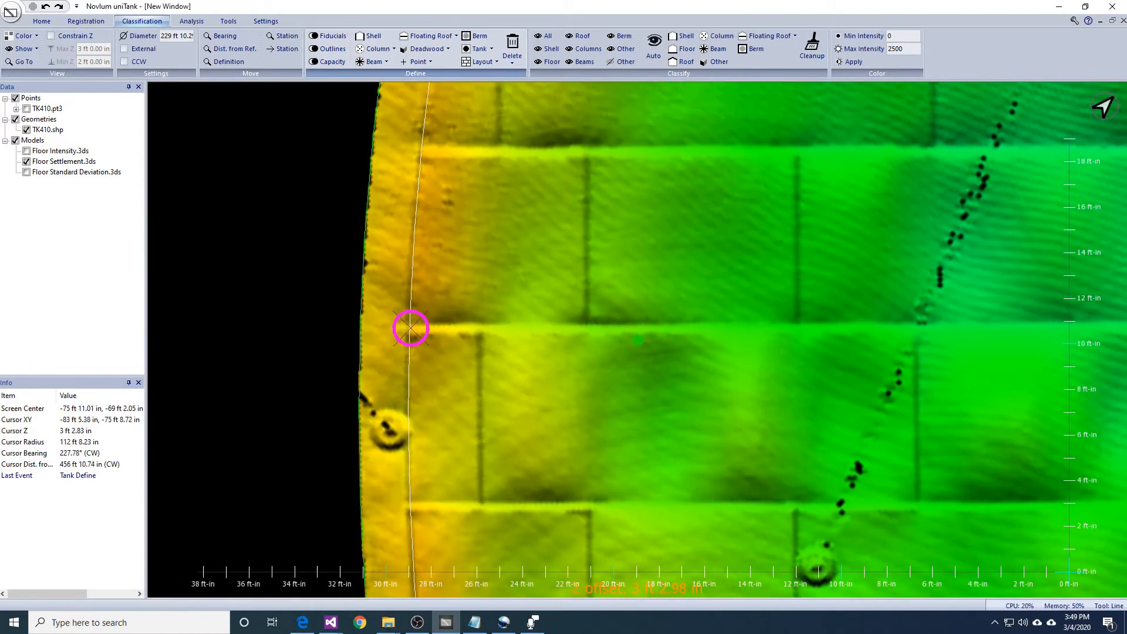
pyautogui.click(26, 172)
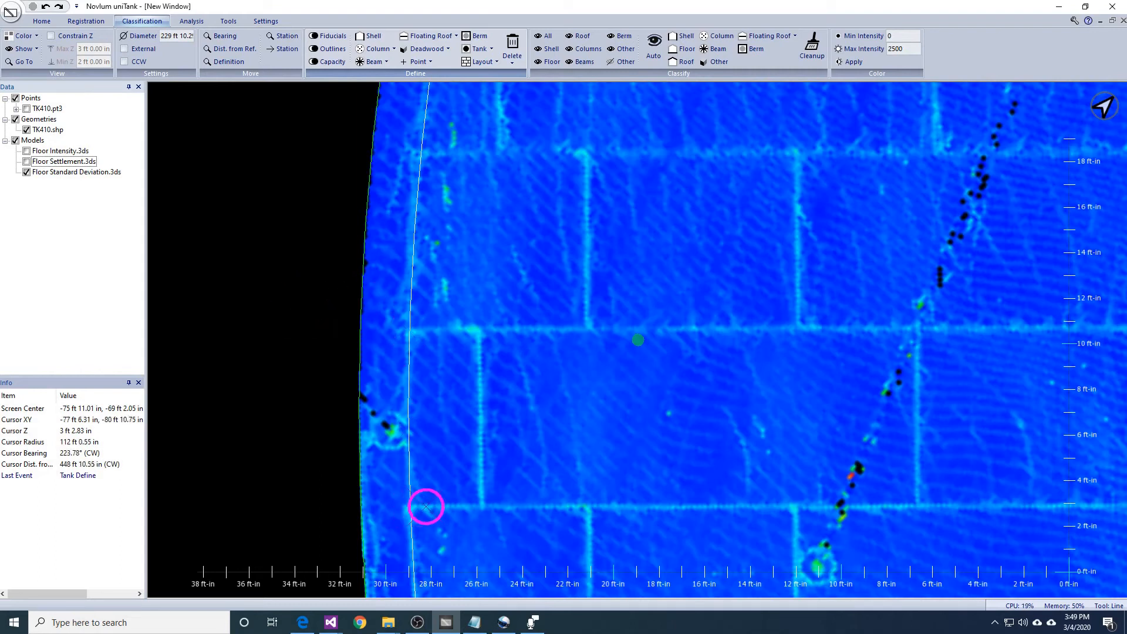
# Draw a line about 222 ft 9 in long along the horizontal floor seam across the tank, ending near the opposite annular ring.
pyautogui.scroll(-5, 704, 456)
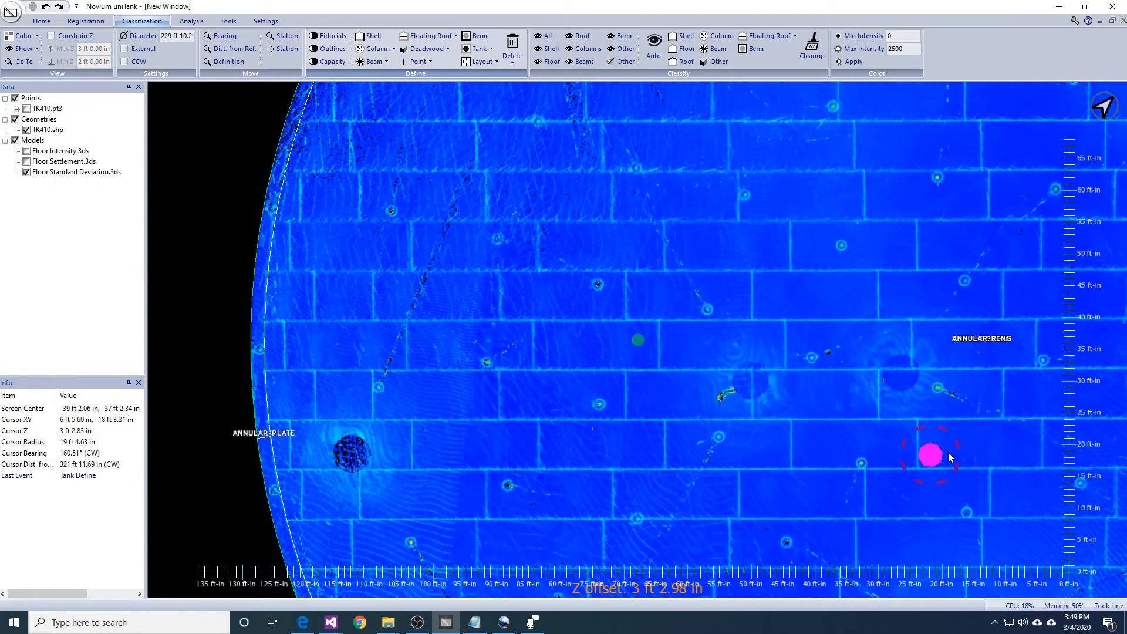
pyautogui.moveTo(949, 452); pyautogui.dragTo(432, 441, button='middle')
pyautogui.click(797, 340)
pyautogui.moveTo(819, 348); pyautogui.dragTo(681, 371, button='middle')
pyautogui.scroll(5, 745, 380)
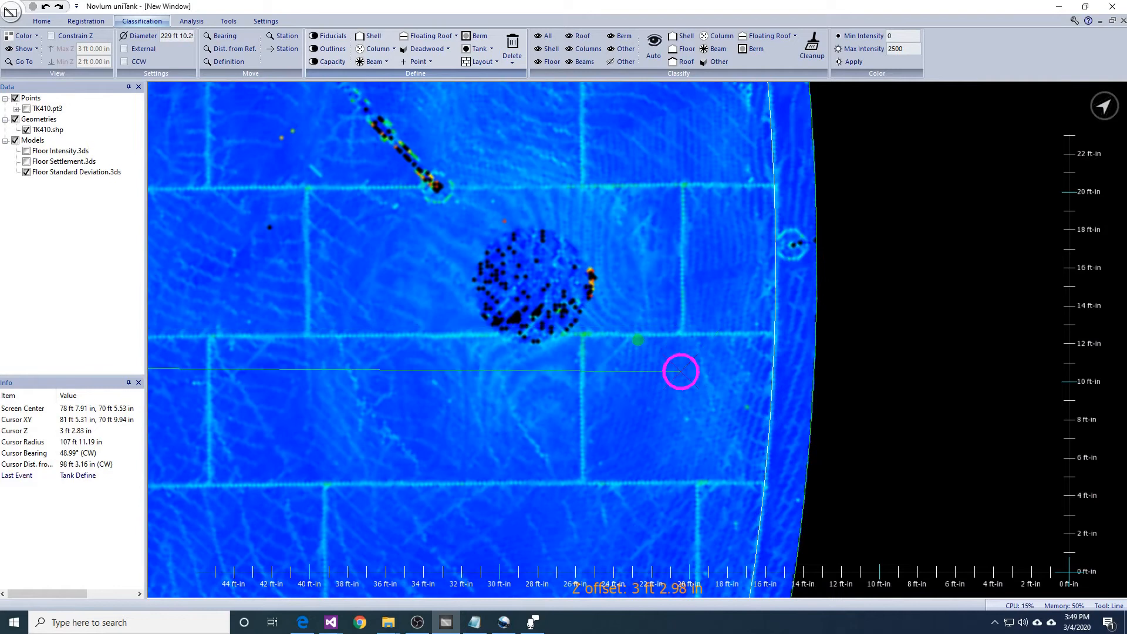
pyautogui.click(739, 335)
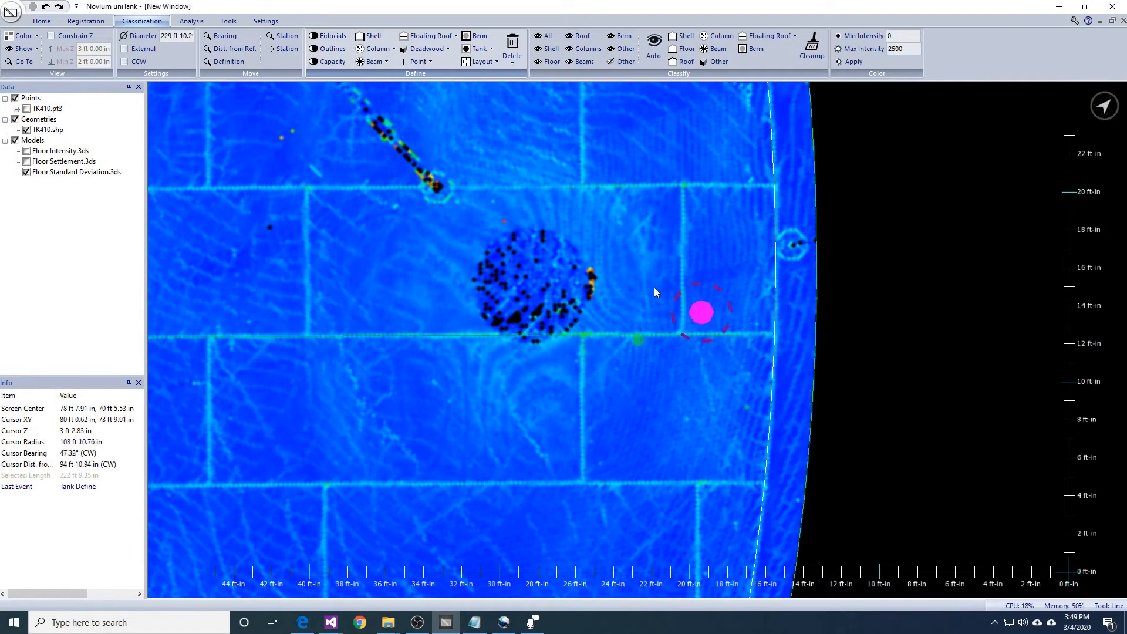
# Define the layout floor baseline from the line drawn along the horizontal seam.
pyautogui.scroll(-5, 655, 287)
pyautogui.click(482, 62)
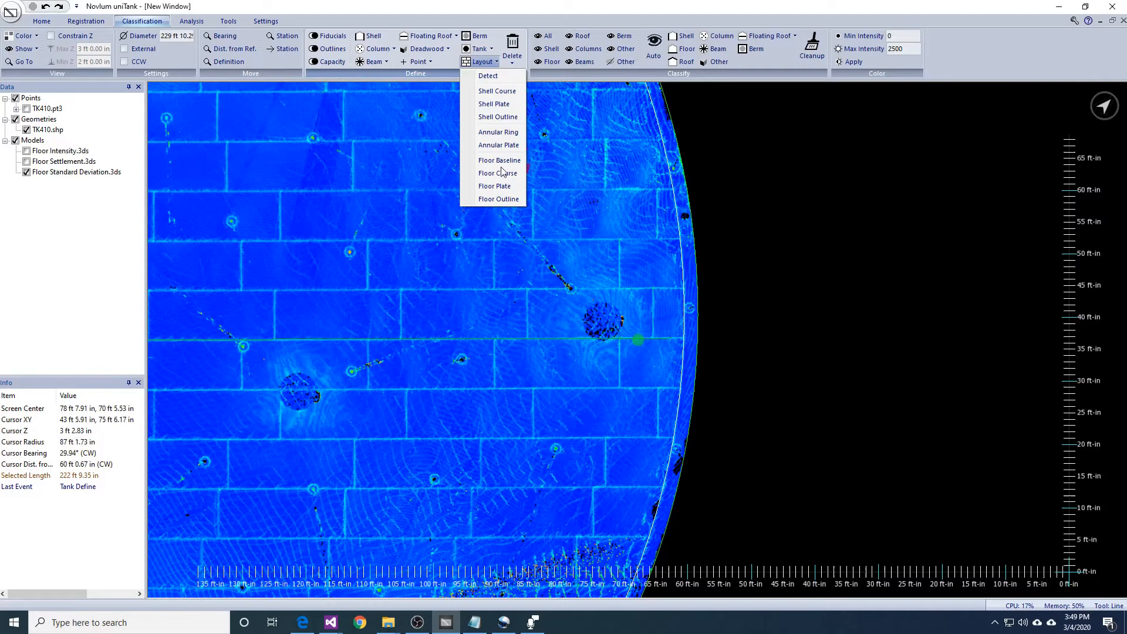
pyautogui.click(499, 199)
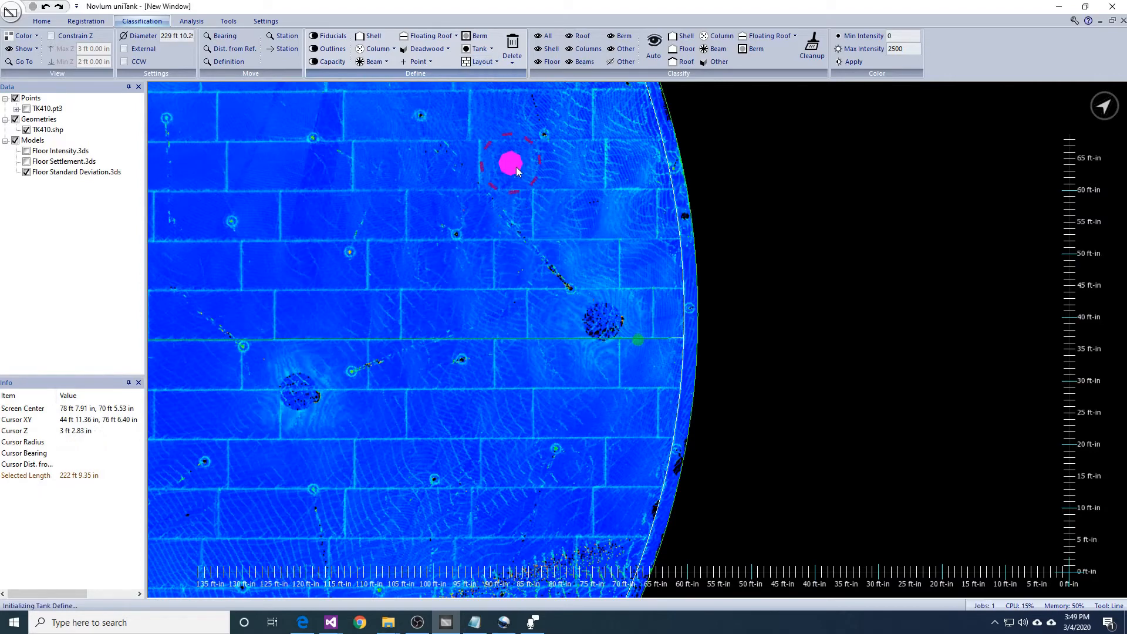
pyautogui.moveTo(195, 286); pyautogui.dragTo(573, 285, button='middle')
pyautogui.scroll(-2, 574, 284)
pyautogui.moveTo(381, 276); pyautogui.dragTo(650, 277, button='middle')
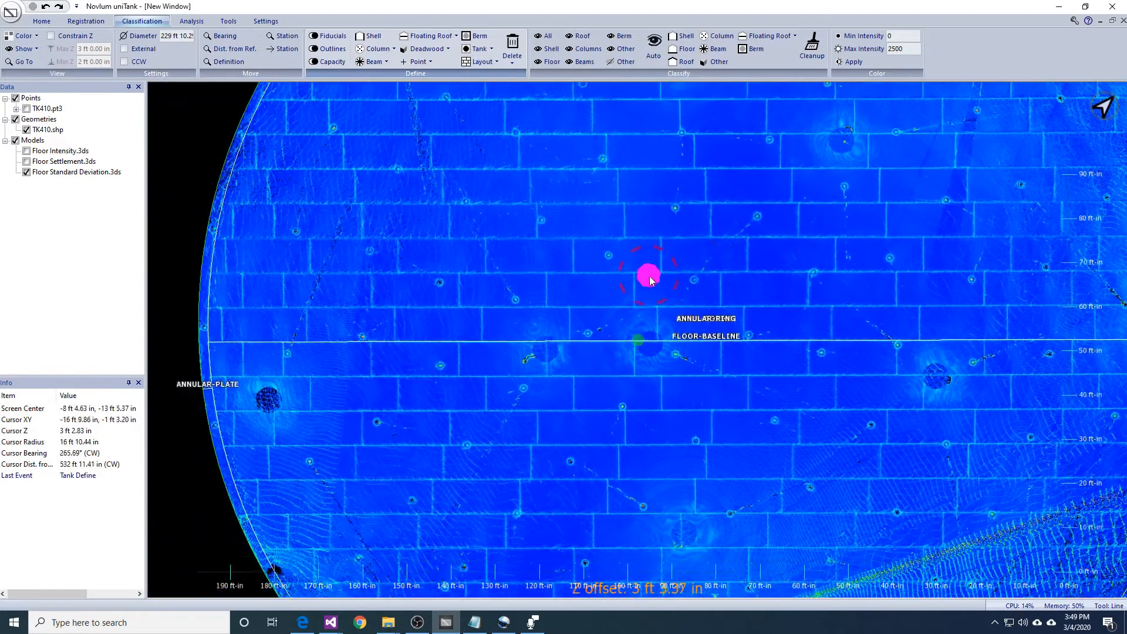
# Detect the Floor Courses layout across the tank floor using Geometry as the source.
pyautogui.scroll(-2, 650, 280)
pyautogui.click(483, 61)
pyautogui.click(488, 77)
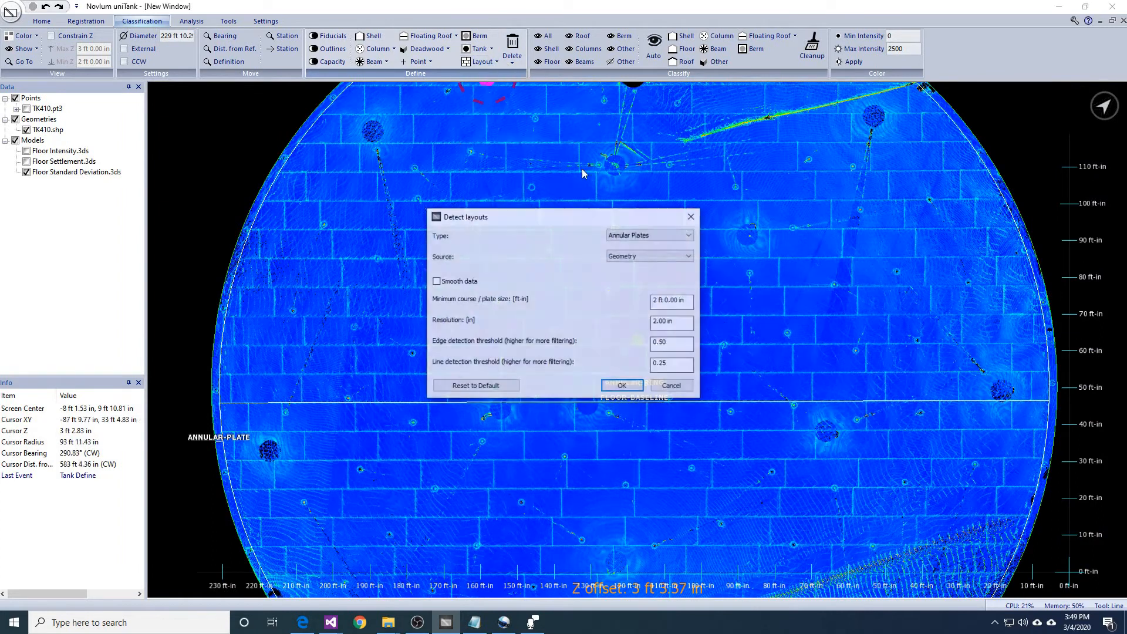
pyautogui.click(637, 236)
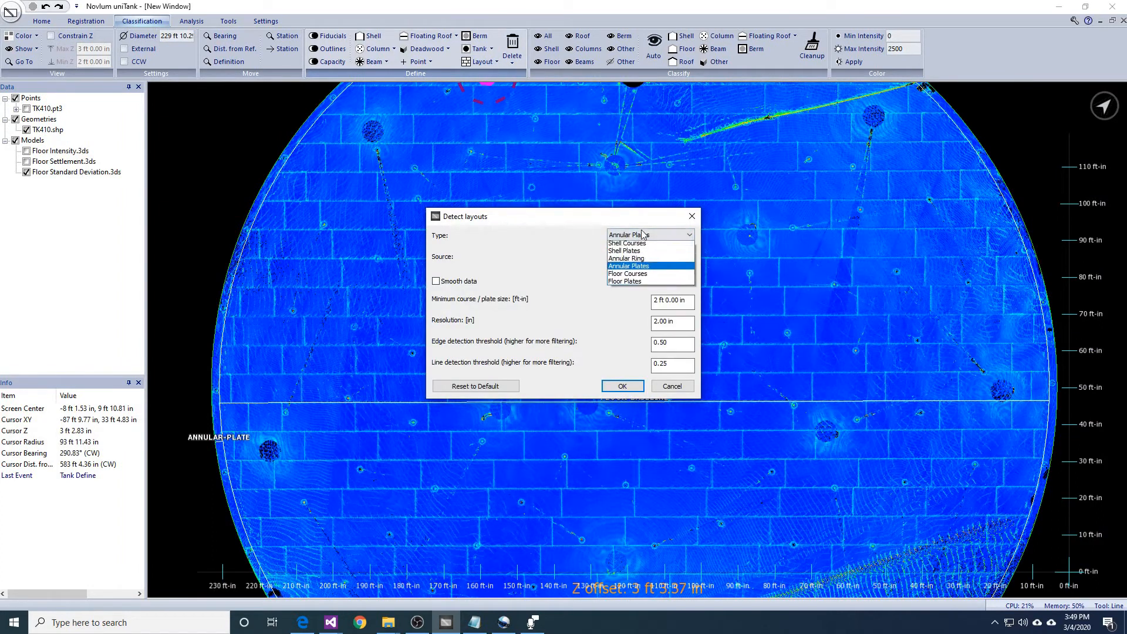
pyautogui.click(631, 276)
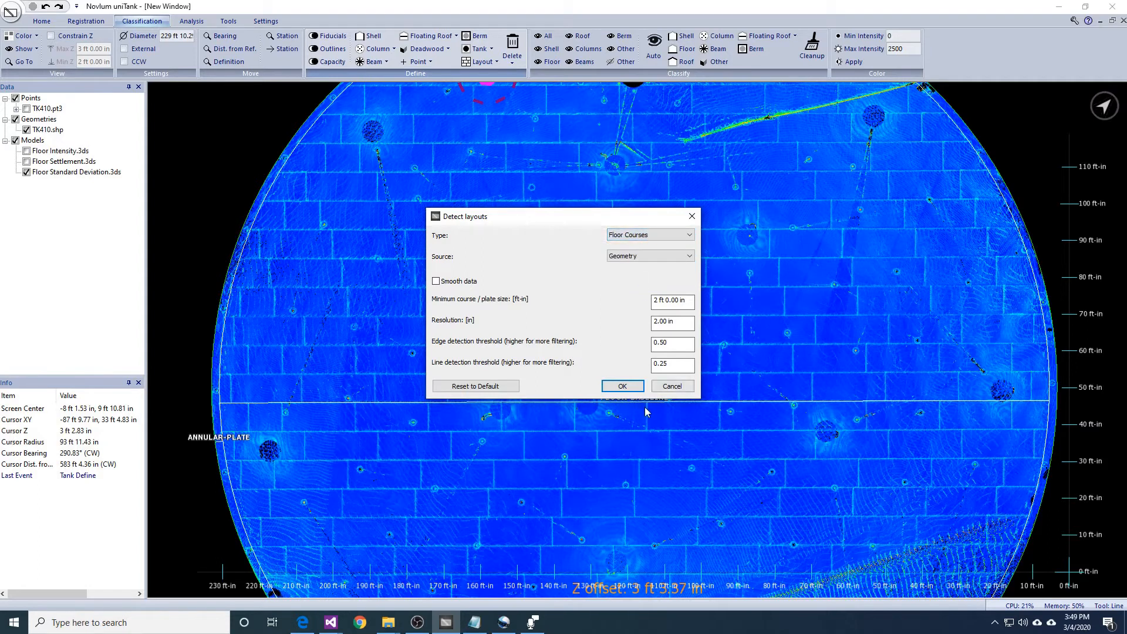
pyautogui.click(608, 391)
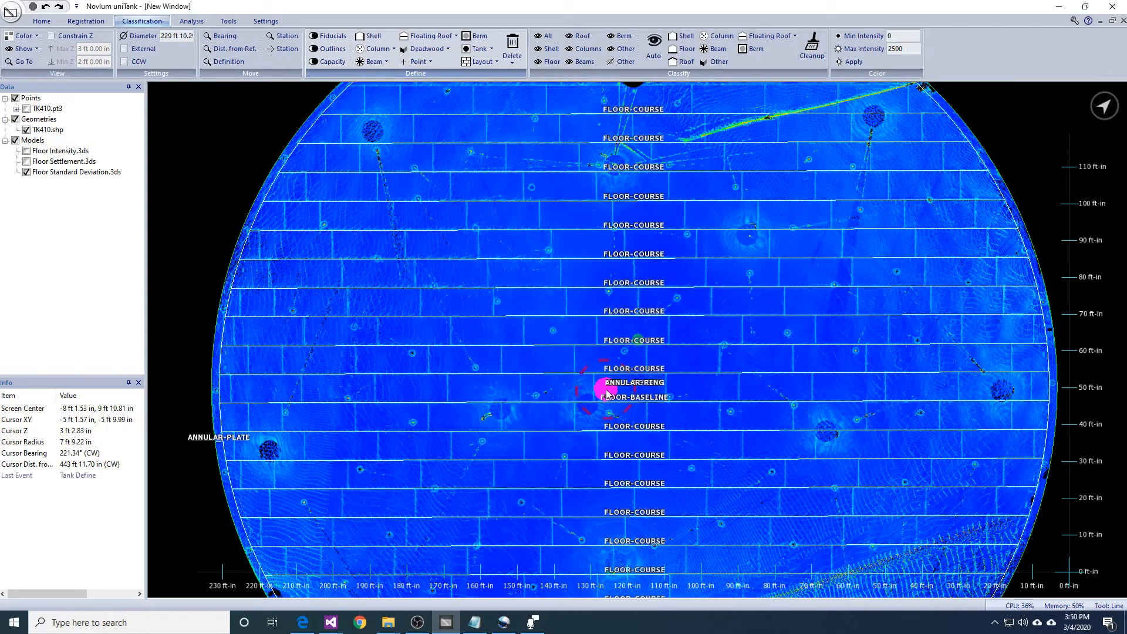
# Delete the lowest floor course near the tank's lower edge within a rectangle selection, using Z limits of 0.00 in and 1 ft 0.00 in.
pyautogui.scroll(-5, 670, 392)
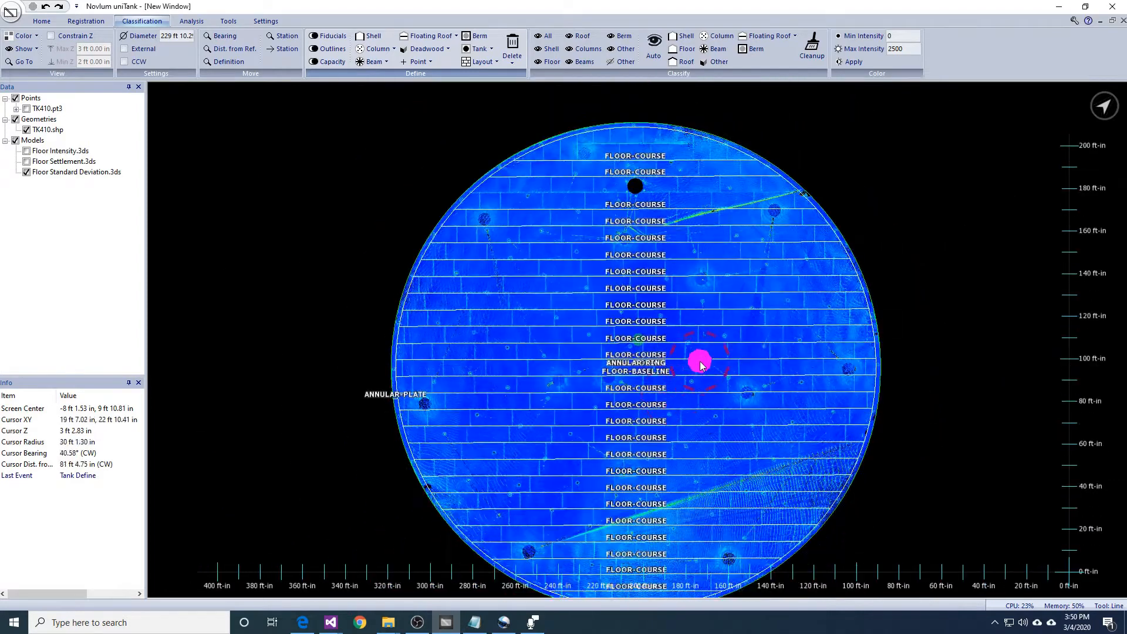
pyautogui.moveTo(705, 366); pyautogui.dragTo(705, 370, button='middle')
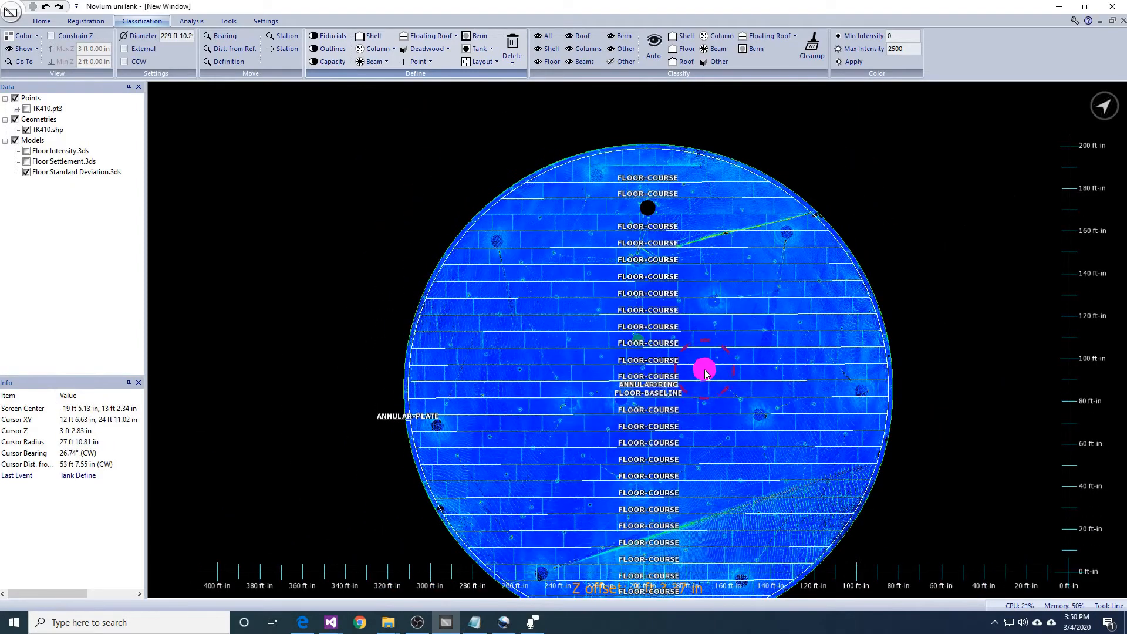
pyautogui.scroll(1, 705, 372)
pyautogui.scroll(4, 706, 317)
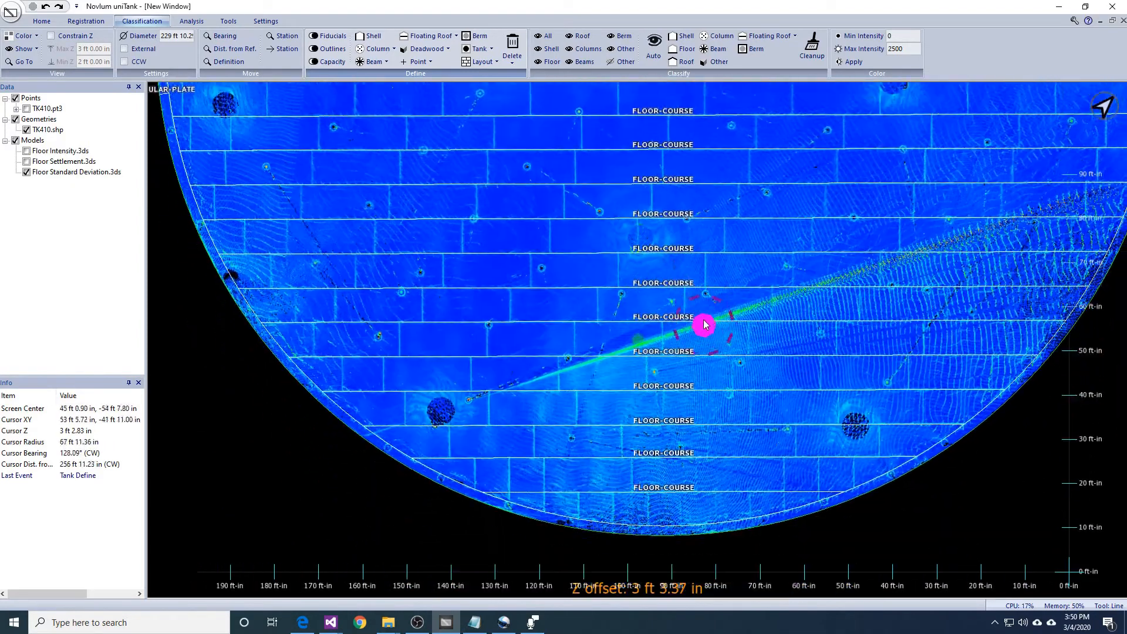
pyautogui.moveTo(705, 325); pyautogui.dragTo(705, 289, button='middle')
pyautogui.moveTo(604, 382); pyautogui.dragTo(685, 406)
pyautogui.click(513, 57)
pyautogui.click(522, 76)
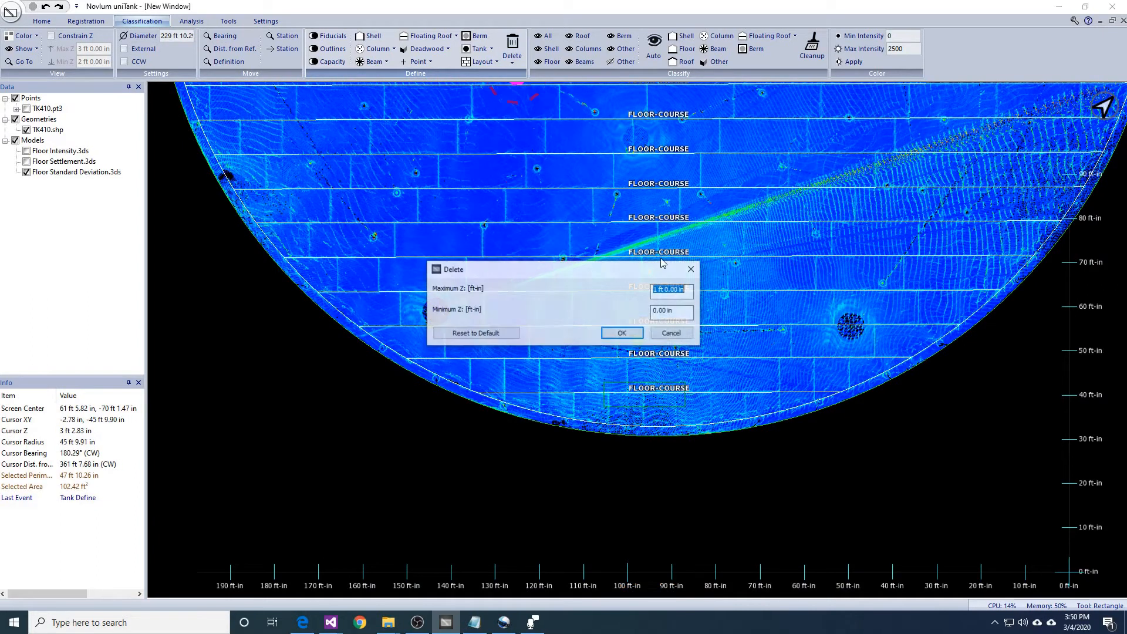
pyautogui.click(622, 333)
pyautogui.scroll(-2, 796, 274)
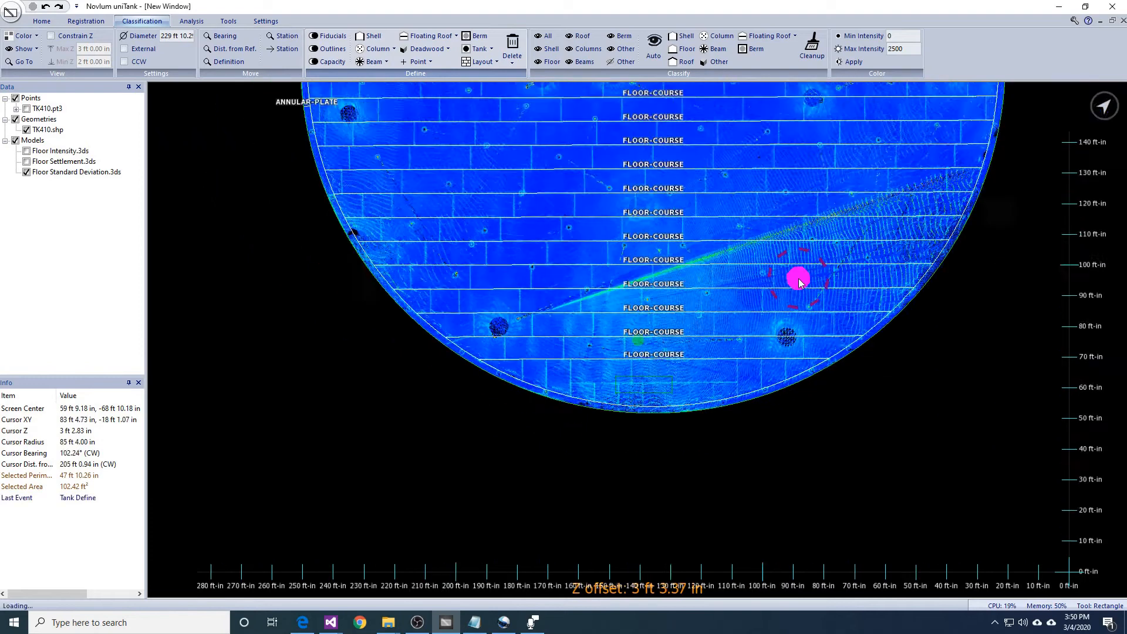
pyautogui.scroll(-1, 799, 283)
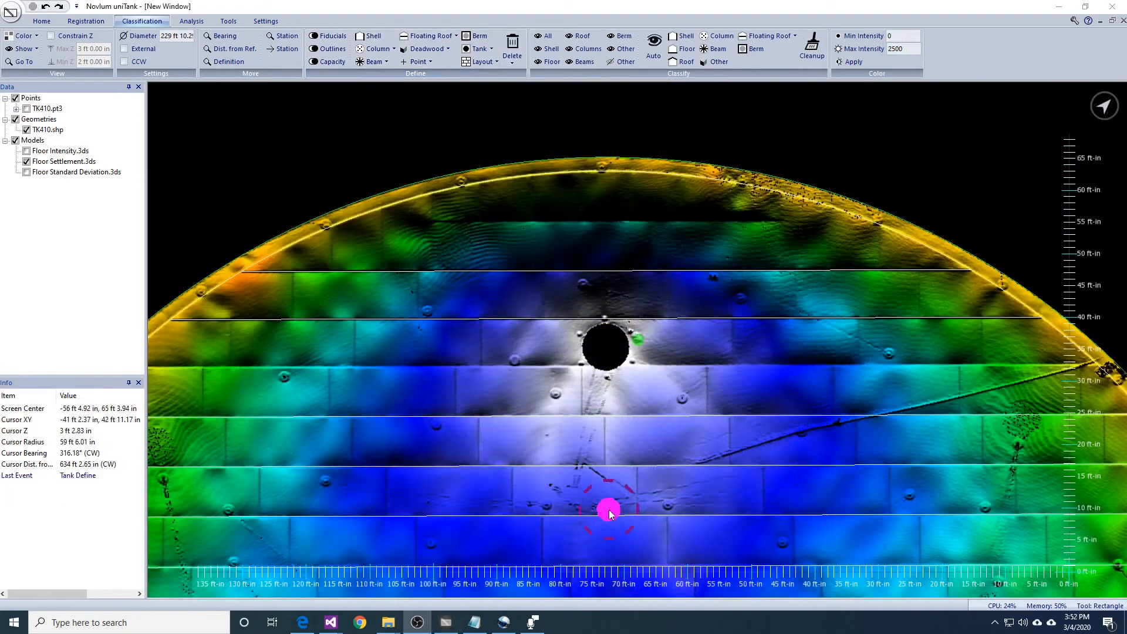
# Select a rectangle of about 175 ft² over the unmarked course seam beside the round black hole and detect the floor course there.
pyautogui.moveTo(272, 353); pyautogui.dragTo(517, 382)
pyautogui.click(482, 62)
pyautogui.click(482, 74)
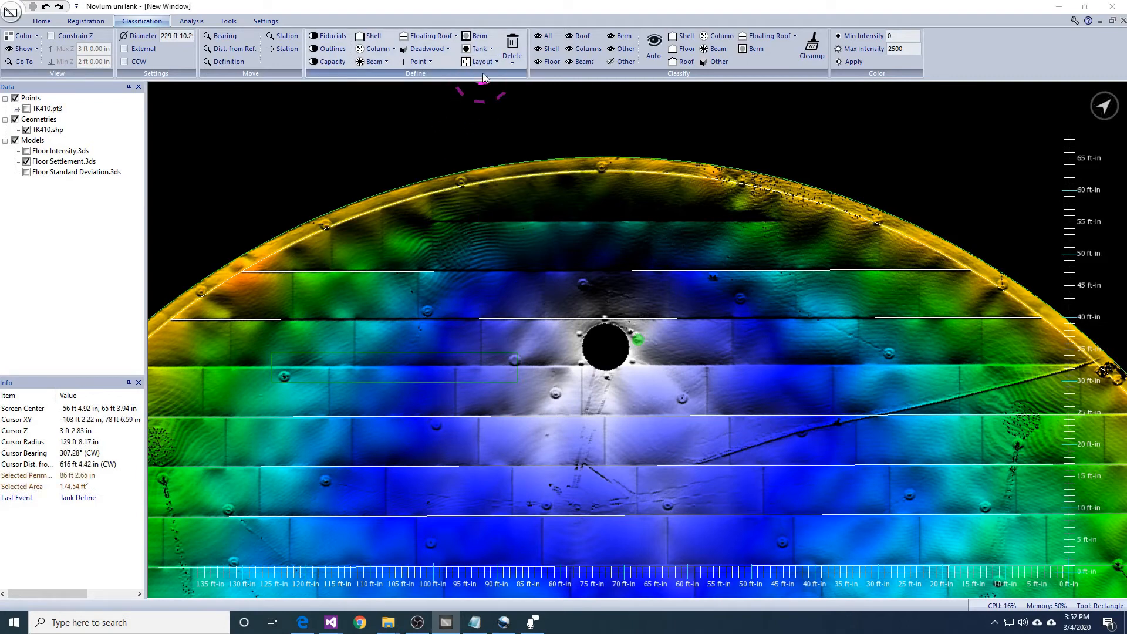
pyautogui.click(629, 383)
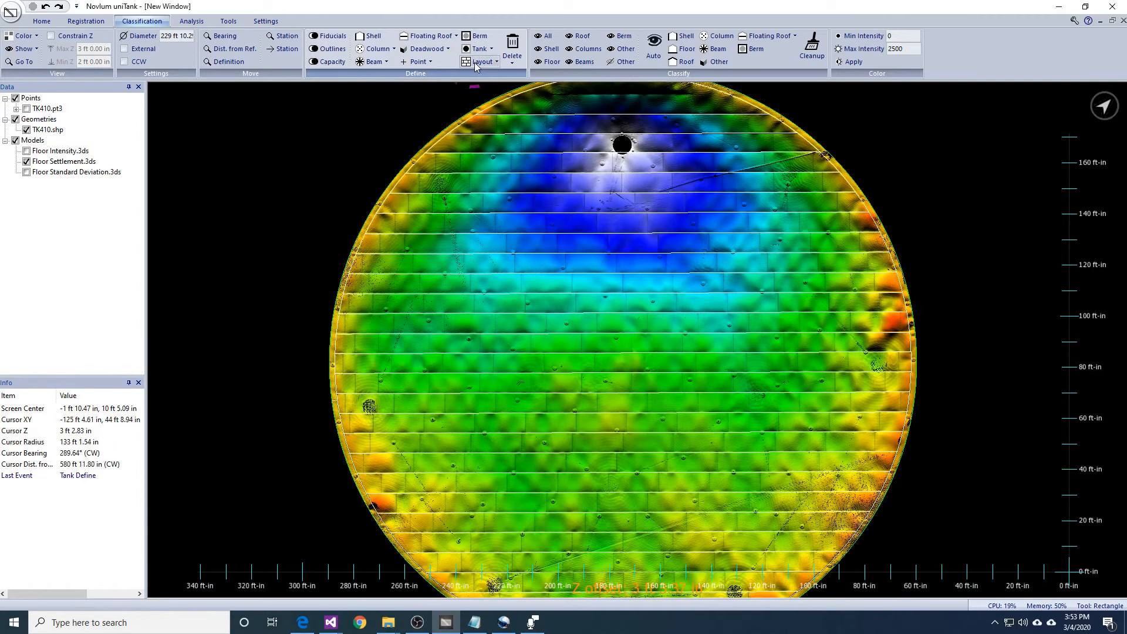
# Detect the Floor Plates layout across the tank floor from Geometry, with a minimum plate size of 2 ft 0.00 in.
pyautogui.click(485, 63)
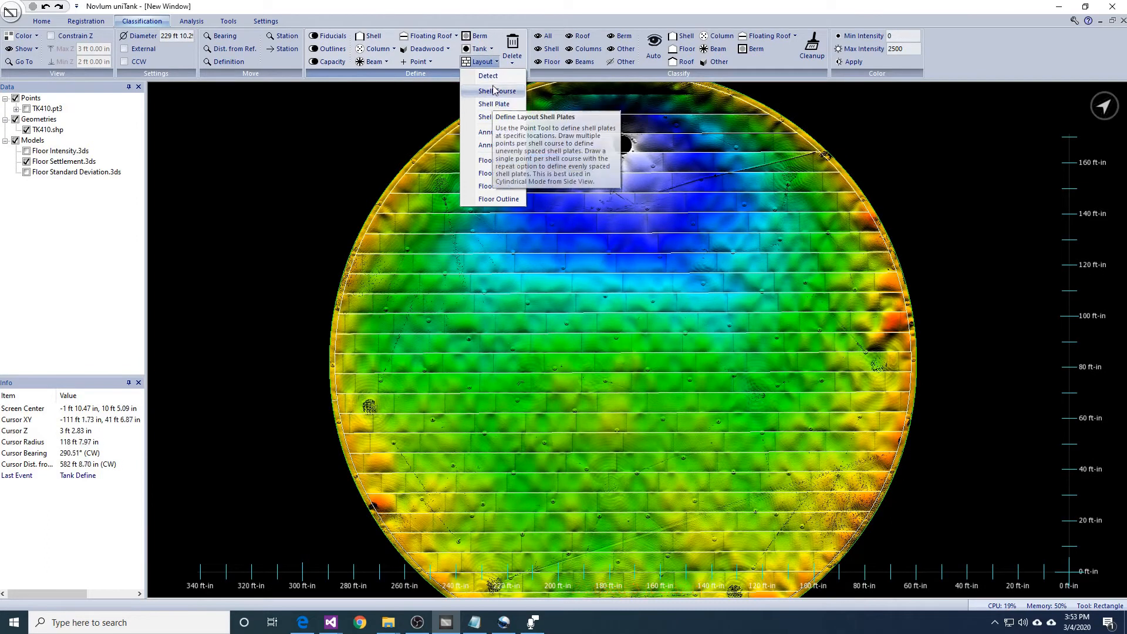
pyautogui.click(488, 76)
pyautogui.click(669, 234)
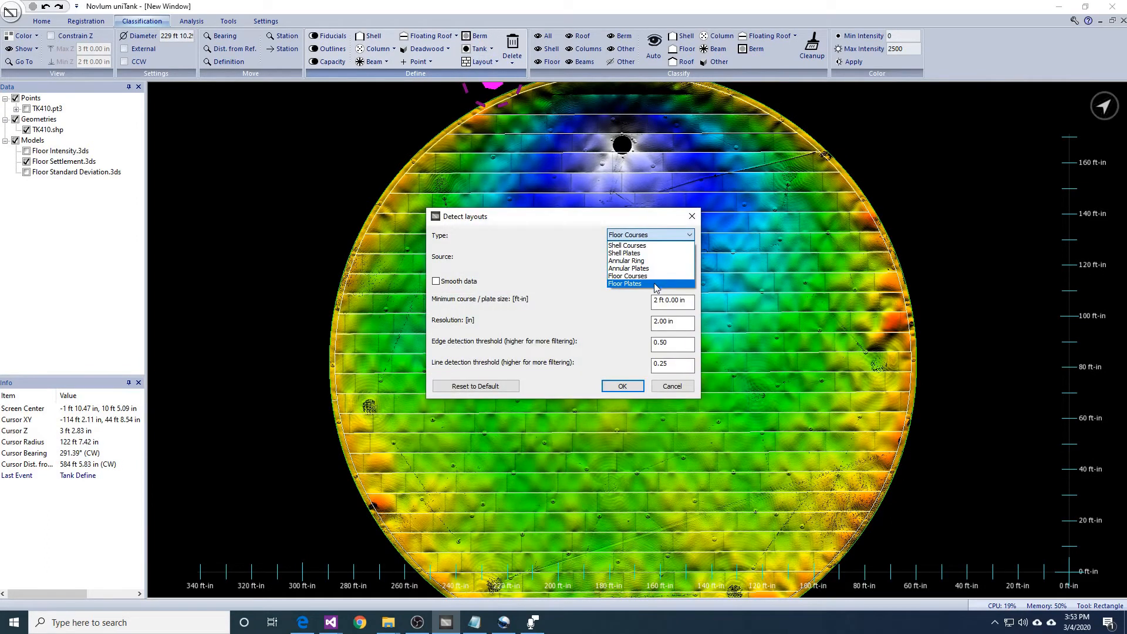
pyautogui.click(656, 288)
pyautogui.moveTo(687, 301); pyautogui.dragTo(589, 303)
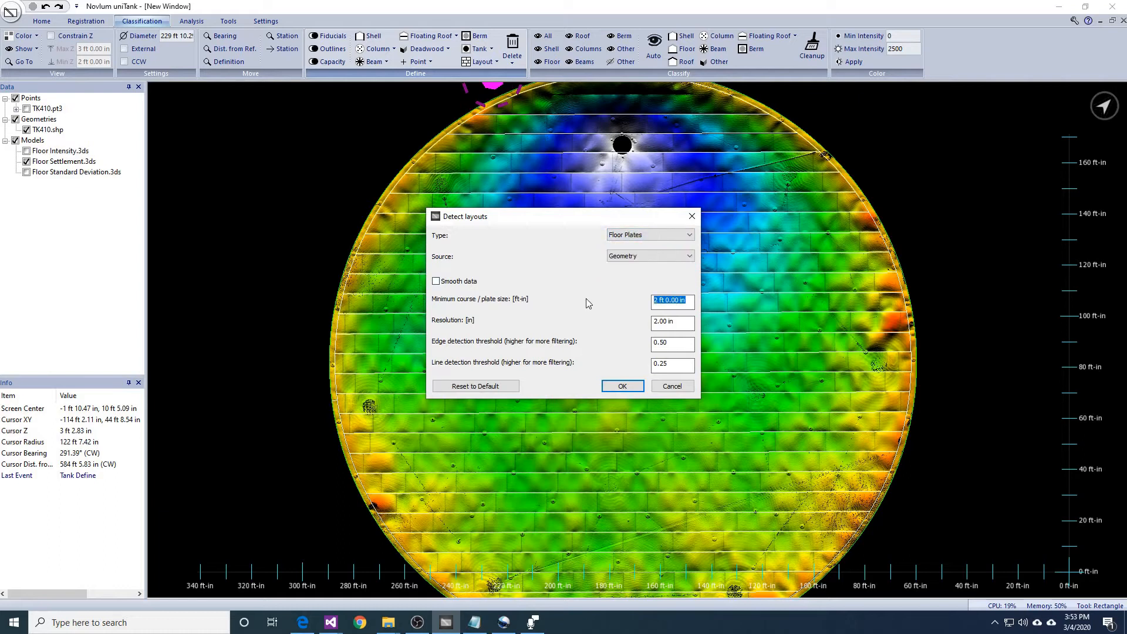
pyautogui.click(611, 387)
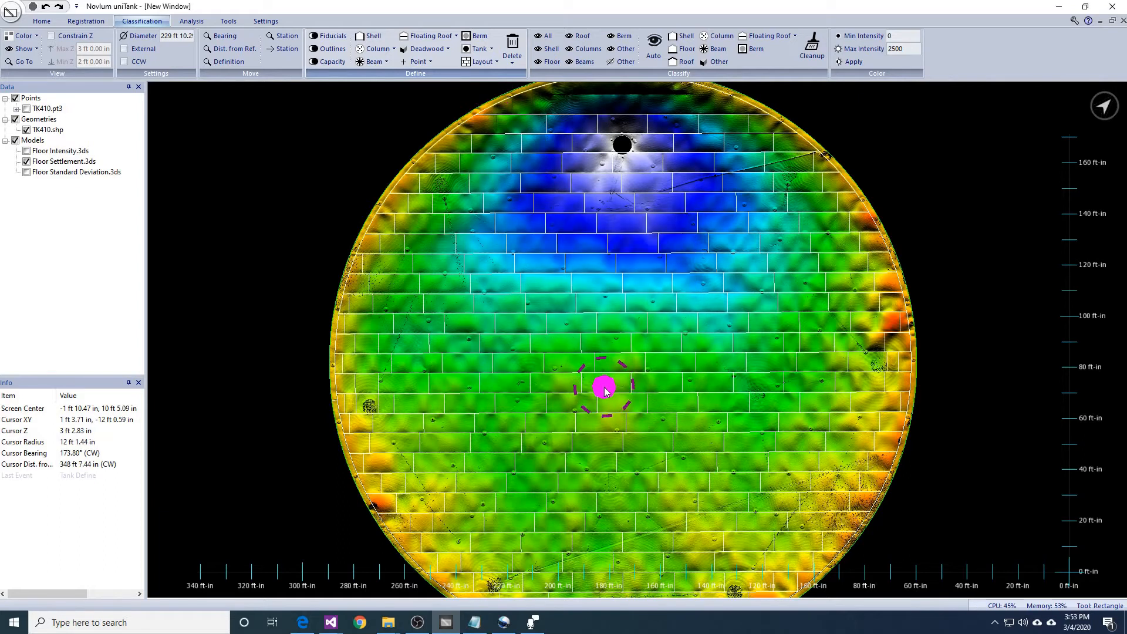
# Detect Floor Plates from Geometry, Perpendicular to the baseline, within a rectangle of about 20 ft² near the upper-left end of the course above the hole.
pyautogui.scroll(5, 605, 387)
pyautogui.moveTo(623, 296); pyautogui.dragTo(687, 486, button='middle')
pyautogui.moveTo(936, 534); pyautogui.dragTo(843, 486, button='middle')
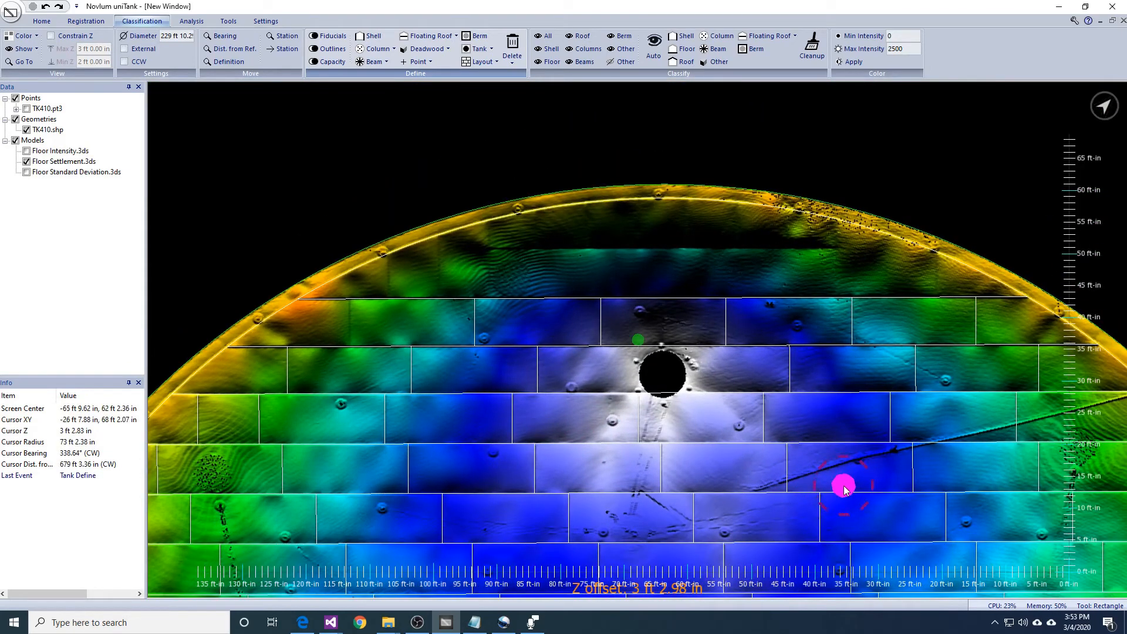
pyautogui.moveTo(334, 301); pyautogui.dragTo(363, 334)
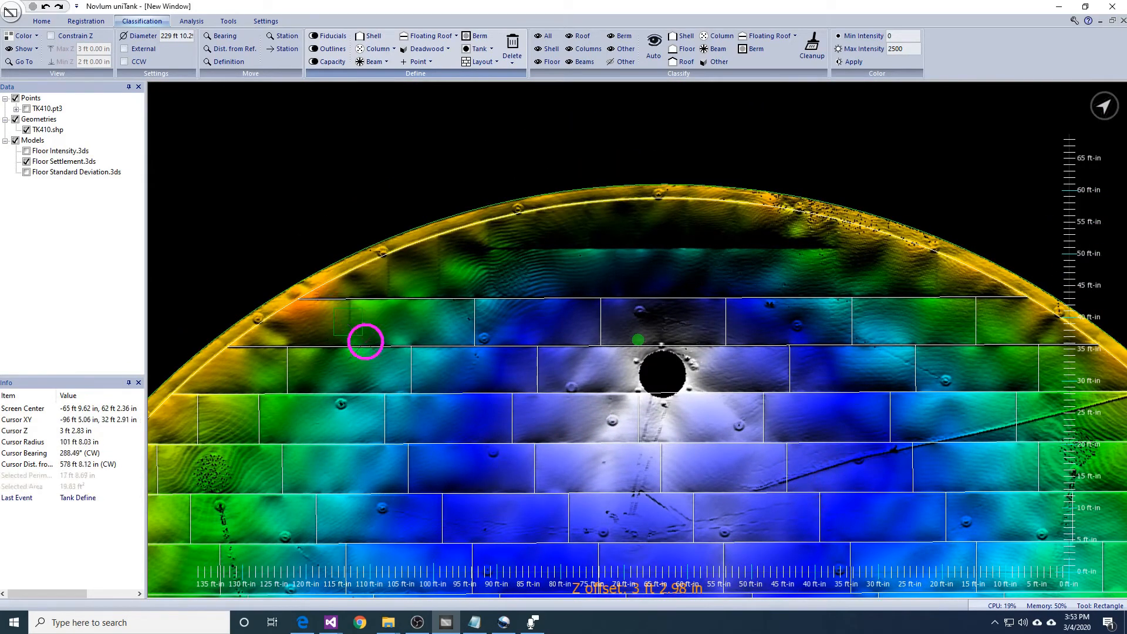
pyautogui.click(484, 64)
pyautogui.click(484, 75)
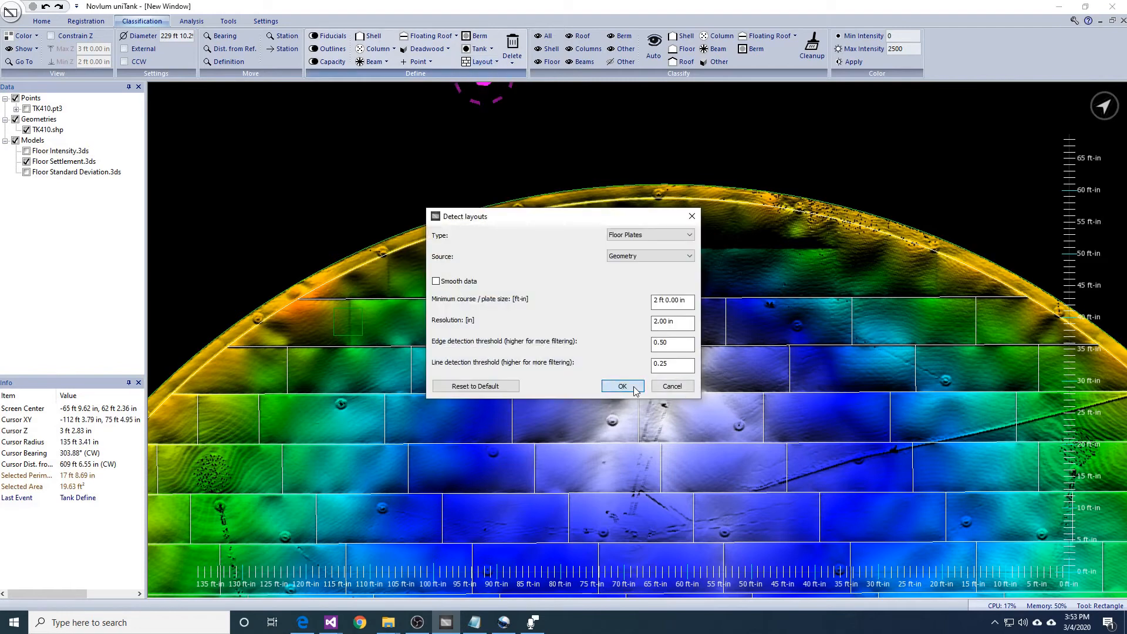
pyautogui.click(622, 386)
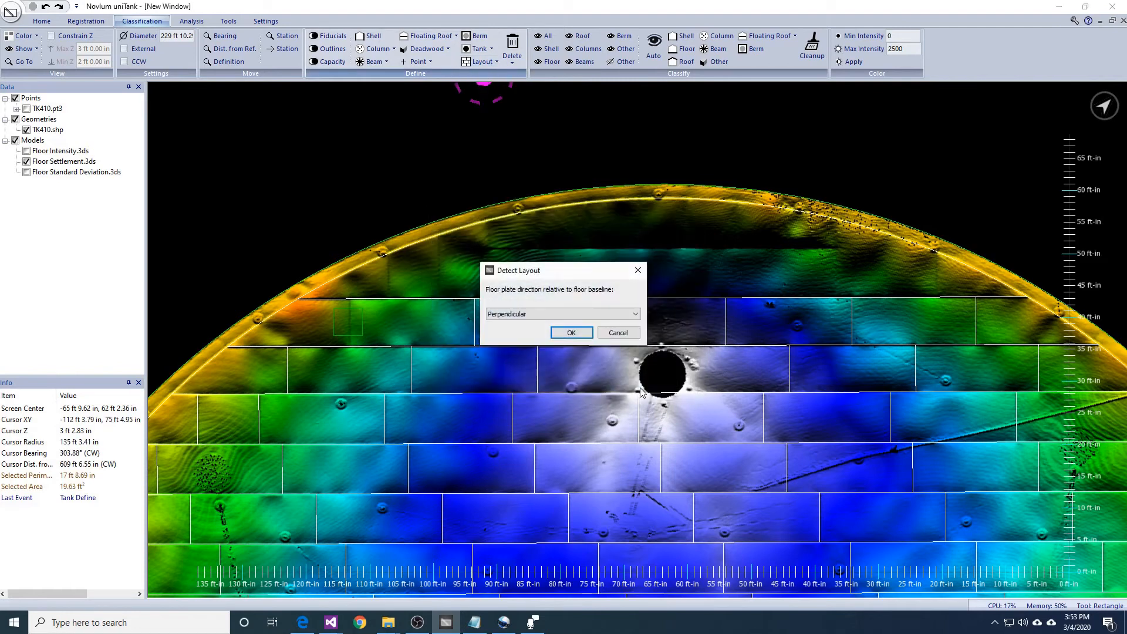
pyautogui.click(571, 333)
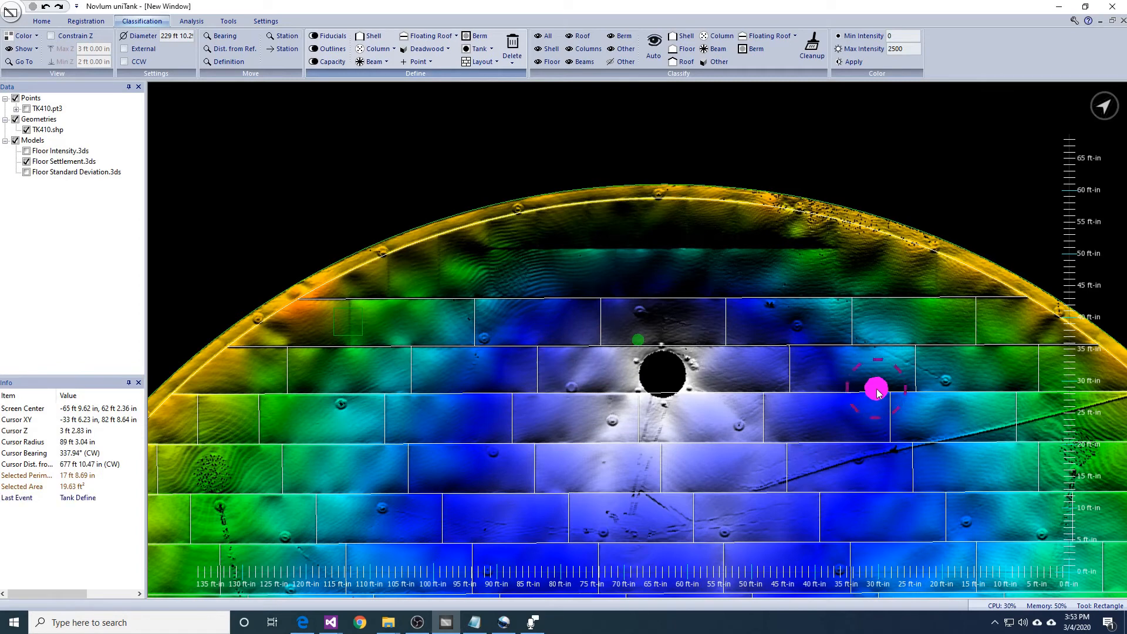
# Display the Floor Standard Deviation model and detect Perpendicular floor plates in the same selection, using Standard Deviation as the source.
pyautogui.click(26, 172)
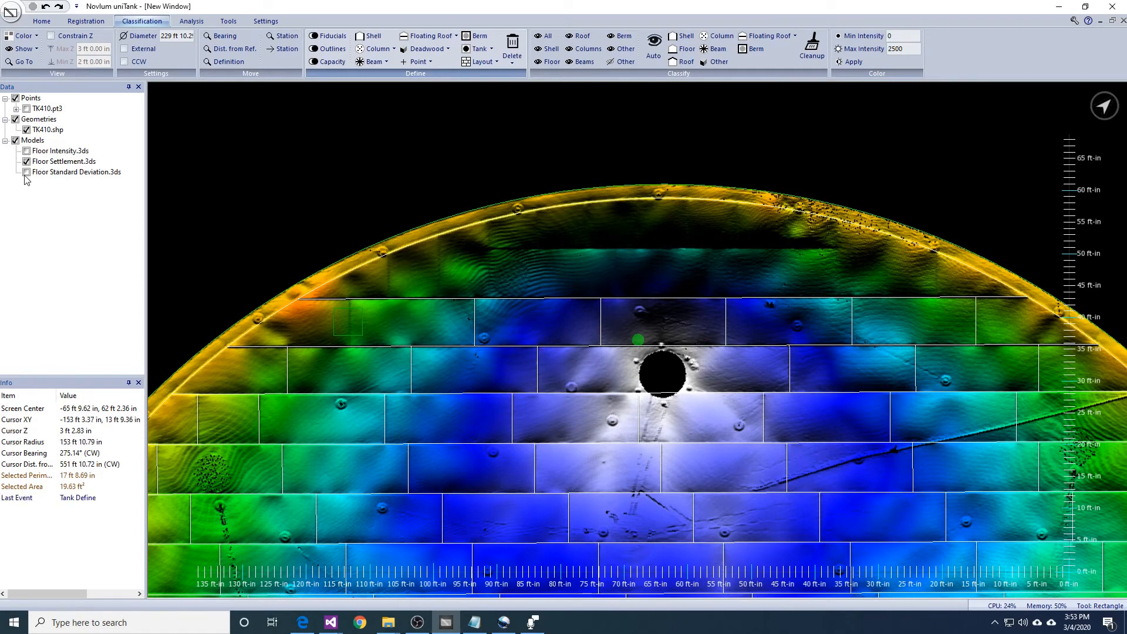
pyautogui.click(512, 62)
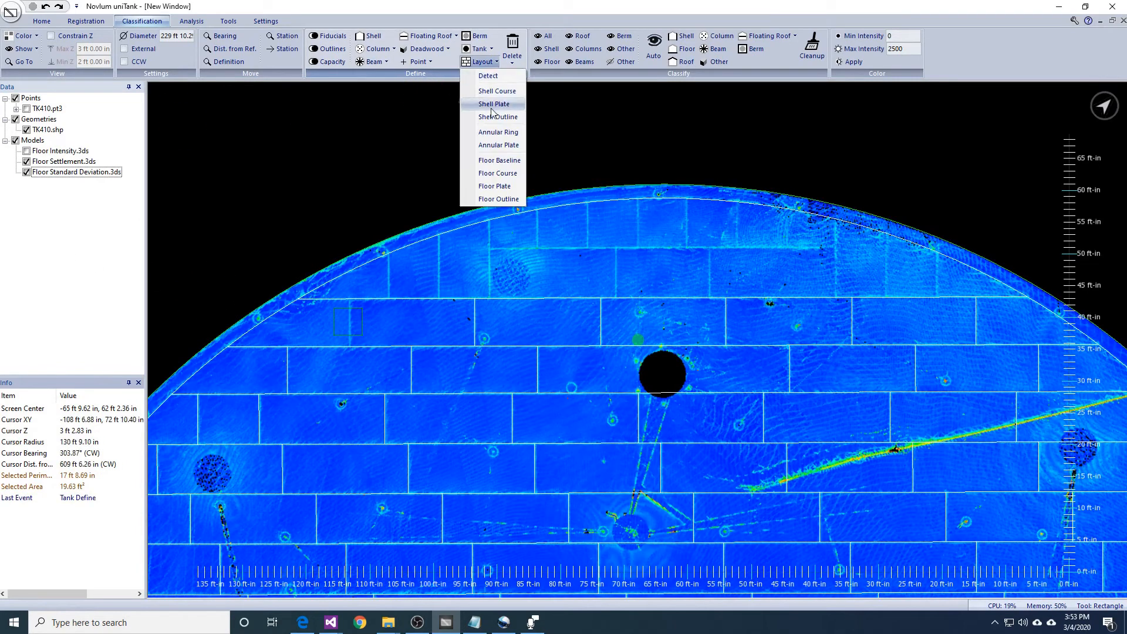
pyautogui.click(504, 83)
pyautogui.click(650, 255)
pyautogui.click(646, 269)
pyautogui.click(639, 388)
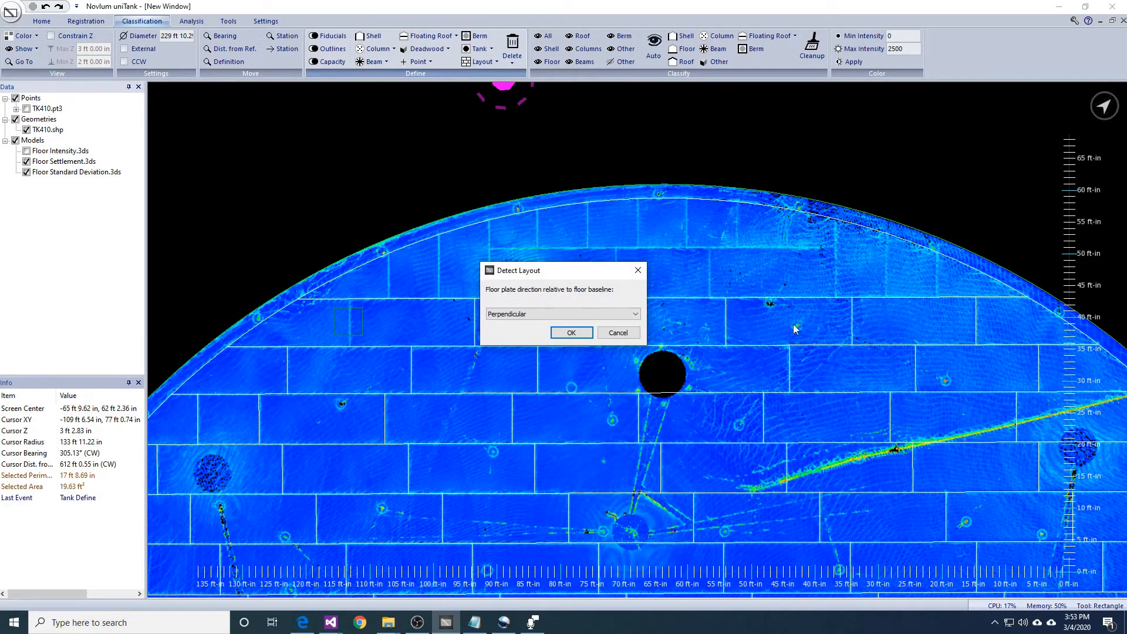
pyautogui.click(590, 333)
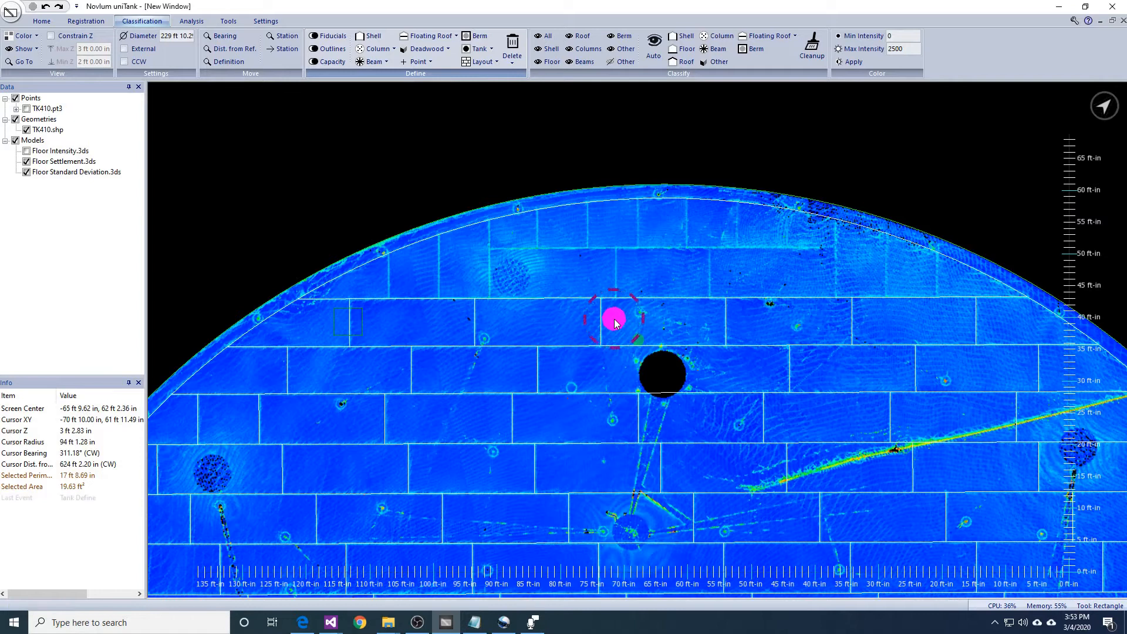
# Detect Perpendicular floor plates within a rectangle of about 54 ft² across the vertical seams at the uppermost area's left end.
pyautogui.moveTo(499, 283); pyautogui.dragTo(502, 289)
pyautogui.click(481, 62)
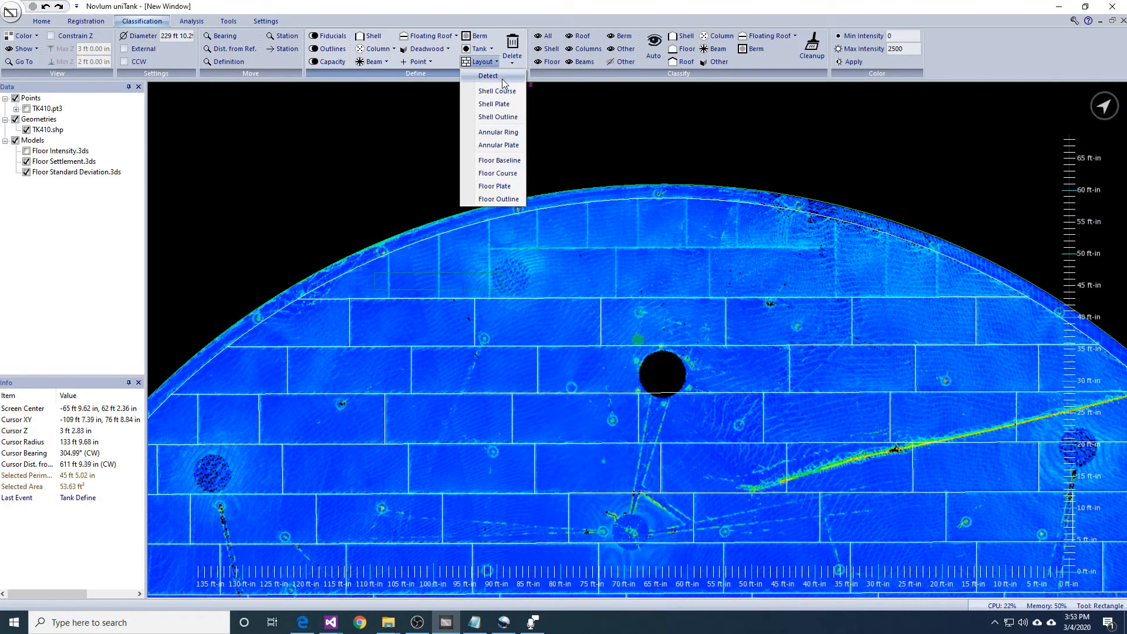
pyautogui.click(488, 76)
pyautogui.click(623, 386)
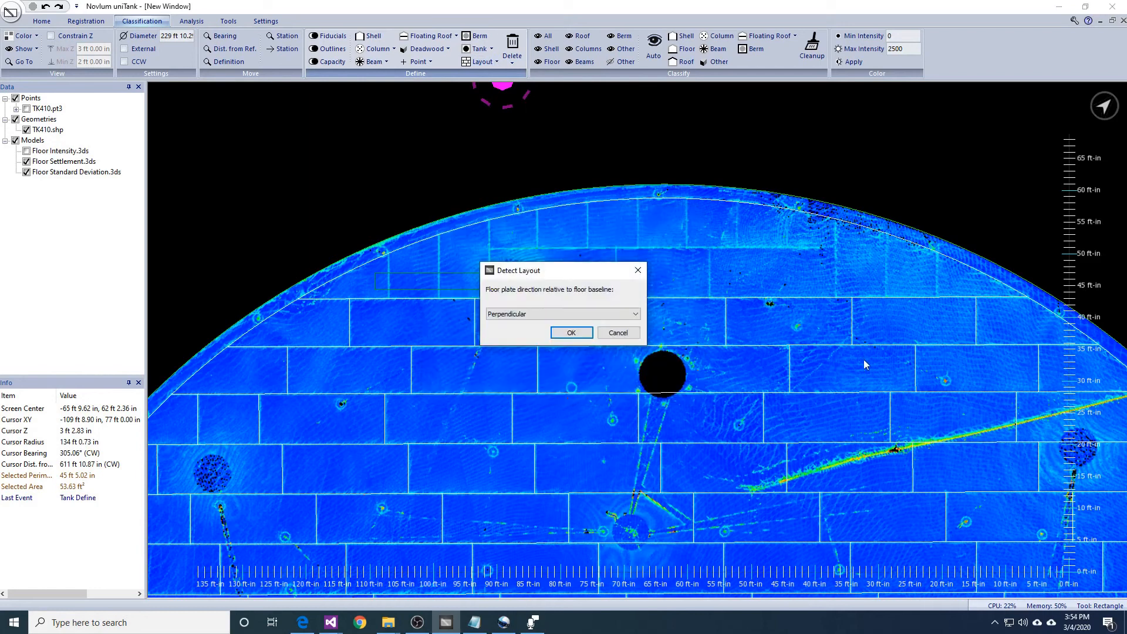
pyautogui.click(562, 335)
# Detect Perpendicular floor plates within a rectangle of about 65 ft² across the vertical seams at the uppermost area's right end.
pyautogui.moveTo(826, 263); pyautogui.dragTo(951, 284)
pyautogui.click(481, 62)
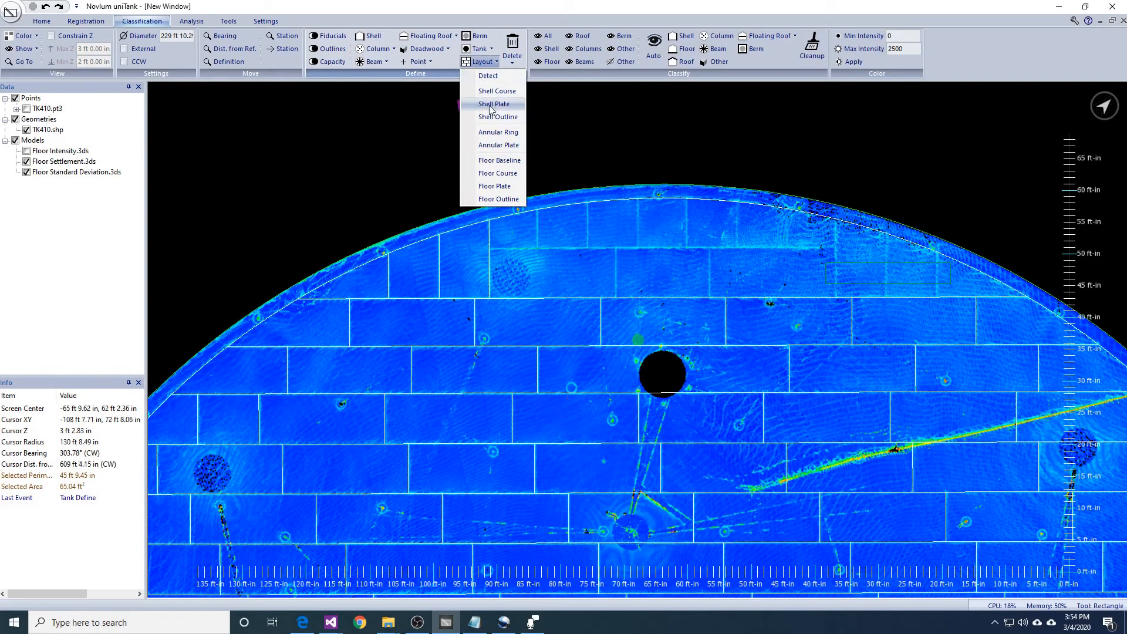
pyautogui.click(488, 76)
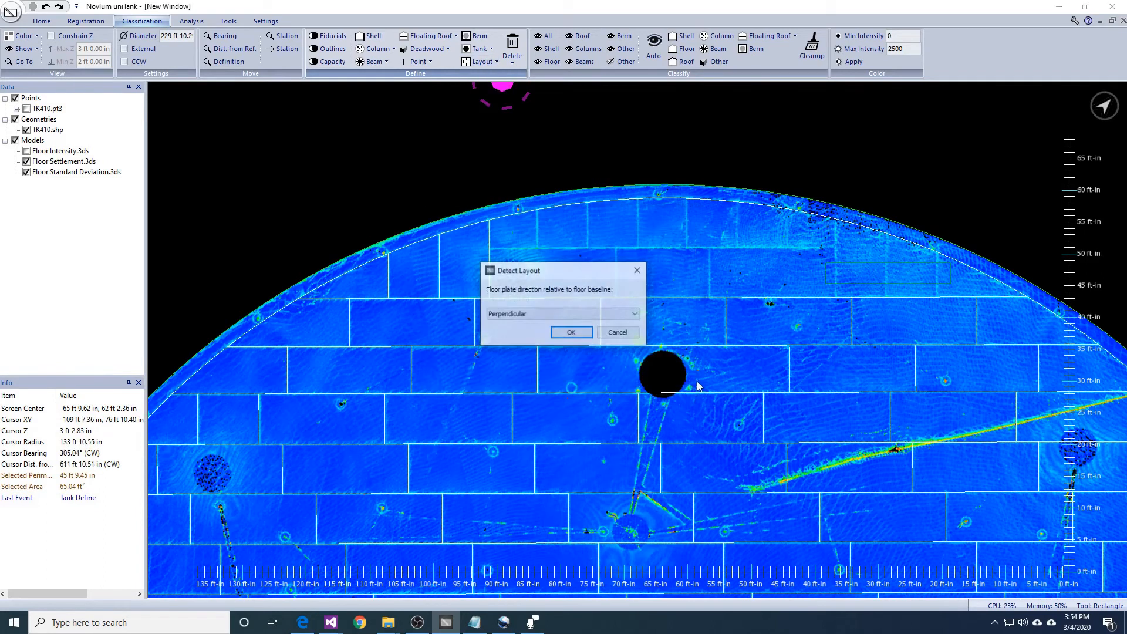
pyautogui.click(563, 334)
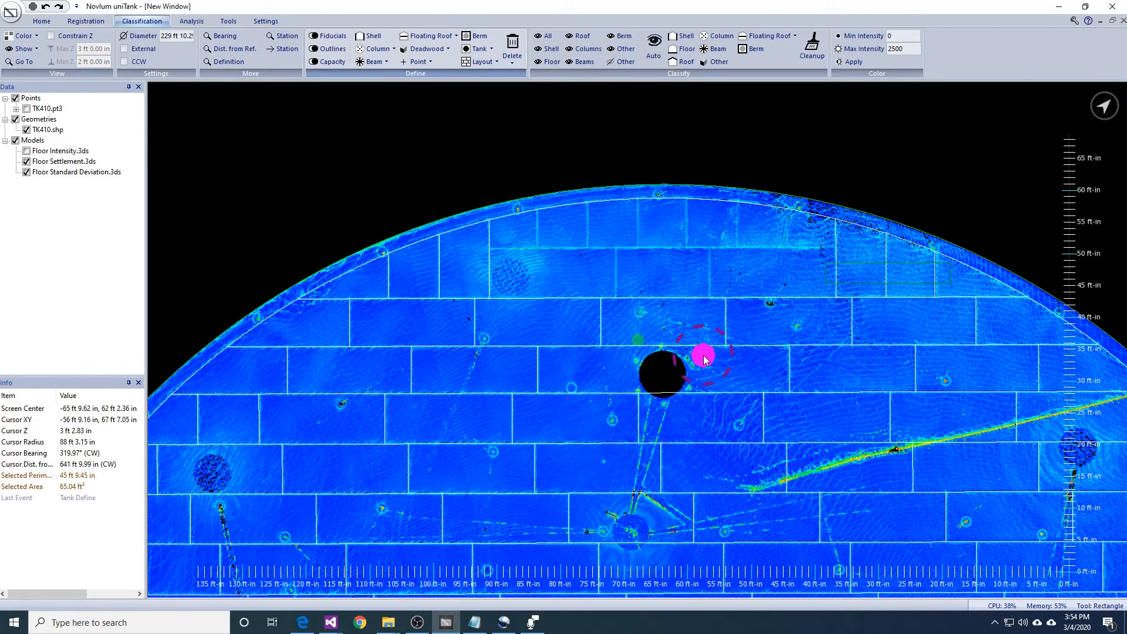
# Detect floor plates Parallel to the baseline within a rectangle of about 160 ft² spanning the short horizontal seam near the tank's upper edge.
pyautogui.click(705, 357)
pyautogui.moveTo(557, 233); pyautogui.dragTo(756, 266)
pyautogui.click(483, 62)
pyautogui.click(487, 75)
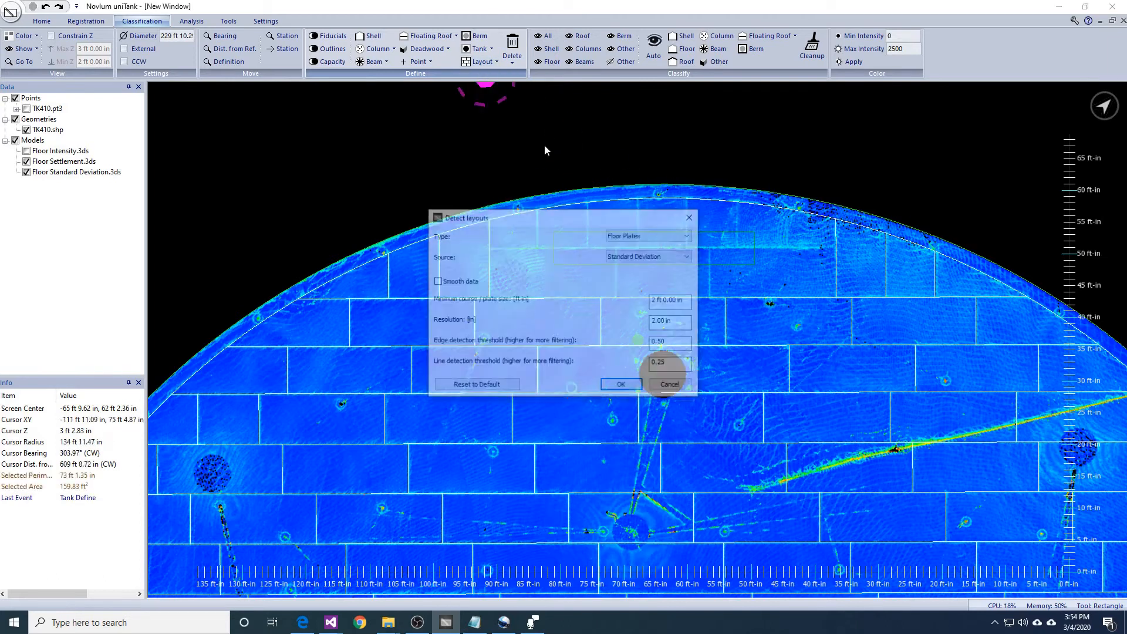
pyautogui.click(622, 386)
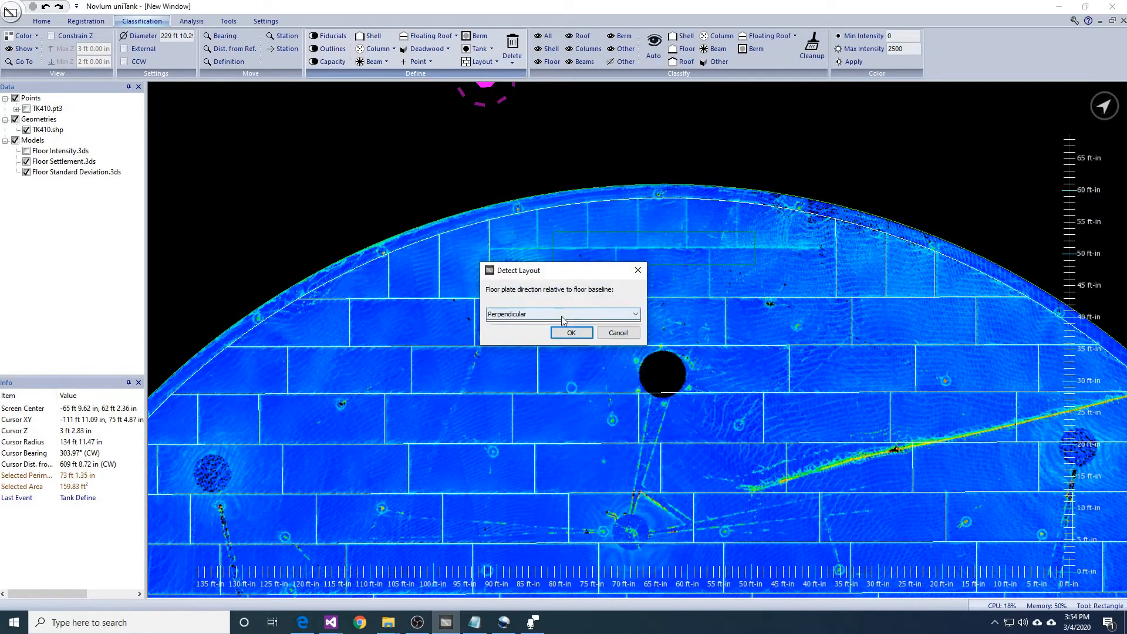
pyautogui.click(573, 329)
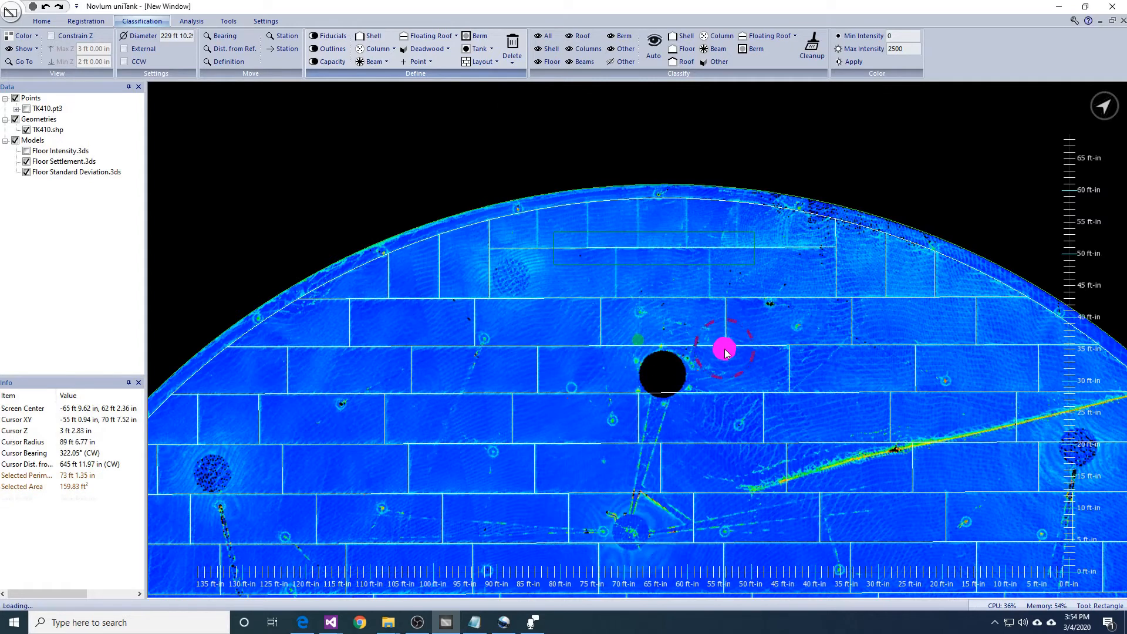
# Detect Perpendicular floor plates within a rectangle of about 67 ft² across the vertical seams just below the short horizontal seam.
pyautogui.moveTo(710, 290); pyautogui.dragTo(722, 289)
pyautogui.click(487, 62)
pyautogui.click(502, 76)
pyautogui.click(622, 386)
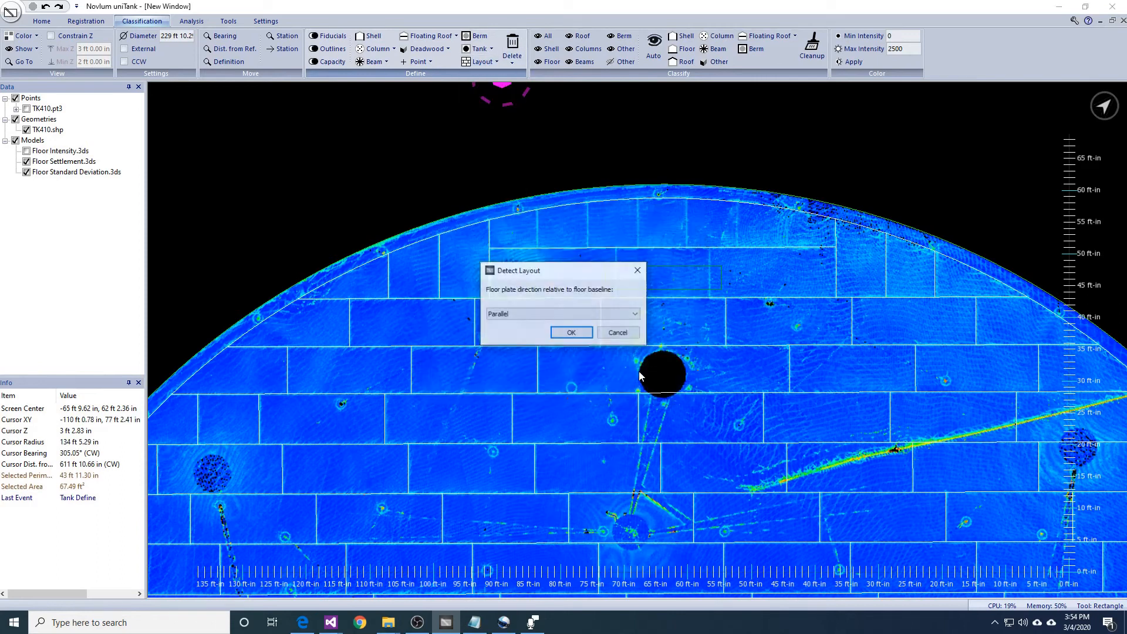
pyautogui.click(574, 314)
pyautogui.click(548, 327)
pyautogui.click(565, 334)
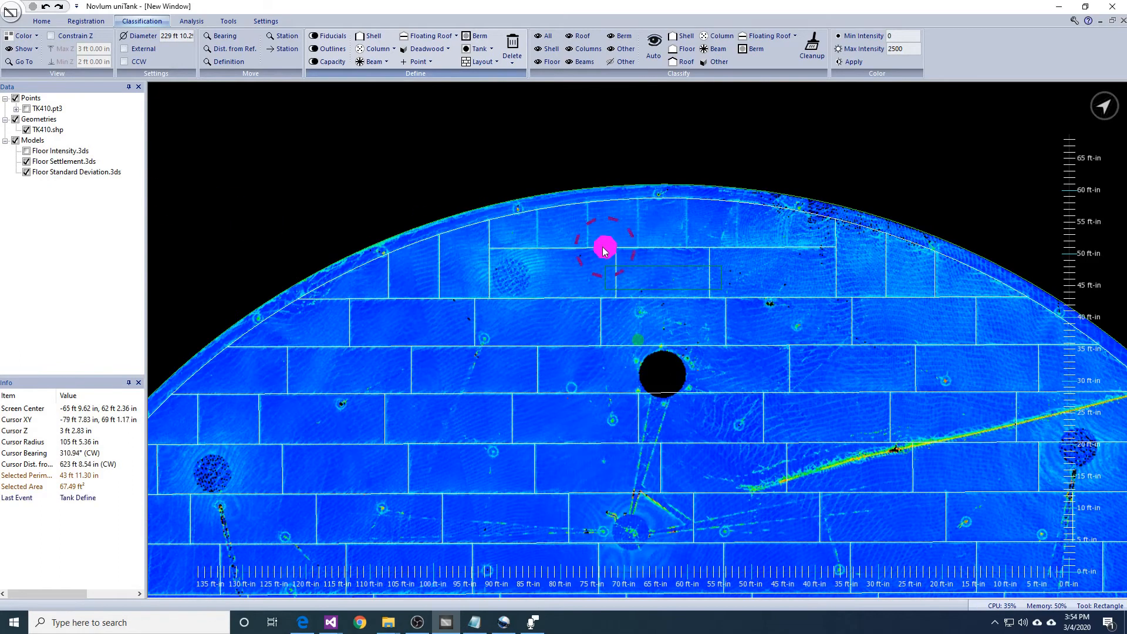
# Detect Perpendicular floor plates within a rectangle of about 145 ft² across the vertical seams just above the short horizontal seam.
pyautogui.moveTo(522, 222); pyautogui.dragTo(807, 242)
pyautogui.click(488, 61)
pyautogui.click(492, 74)
pyautogui.click(620, 383)
pyautogui.click(572, 332)
pyautogui.click(966, 347)
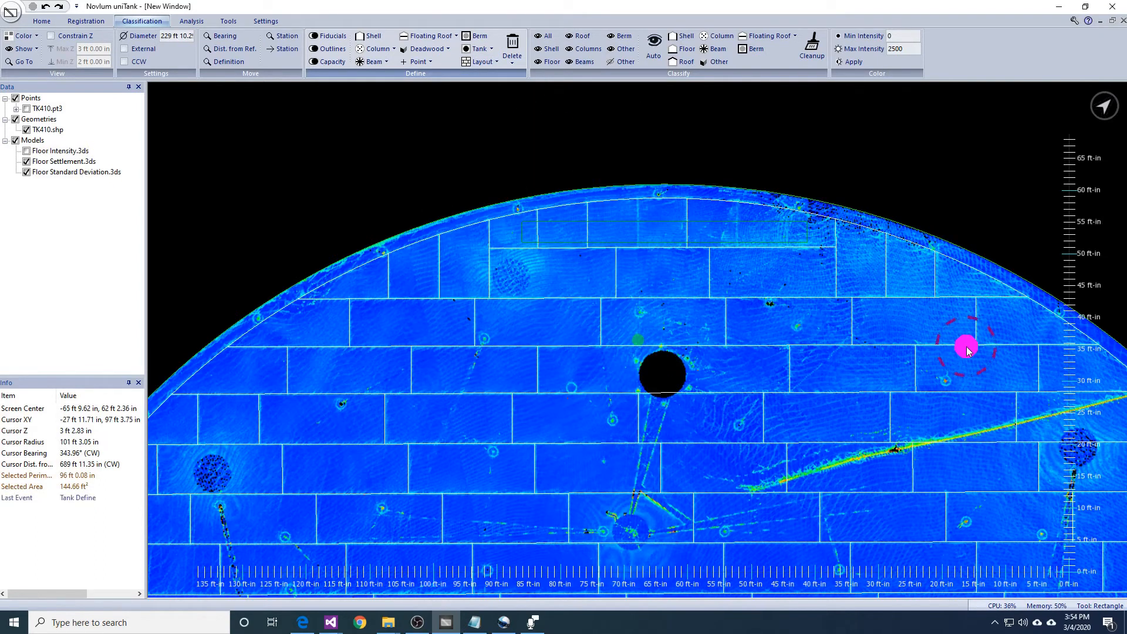
# Detect Perpendicular floor plates from Standard Deviation within a rectangle of about 19 ft² around the middle vertical seam of the uppermost row.
pyautogui.click(674, 247)
pyautogui.click(481, 61)
pyautogui.click(487, 90)
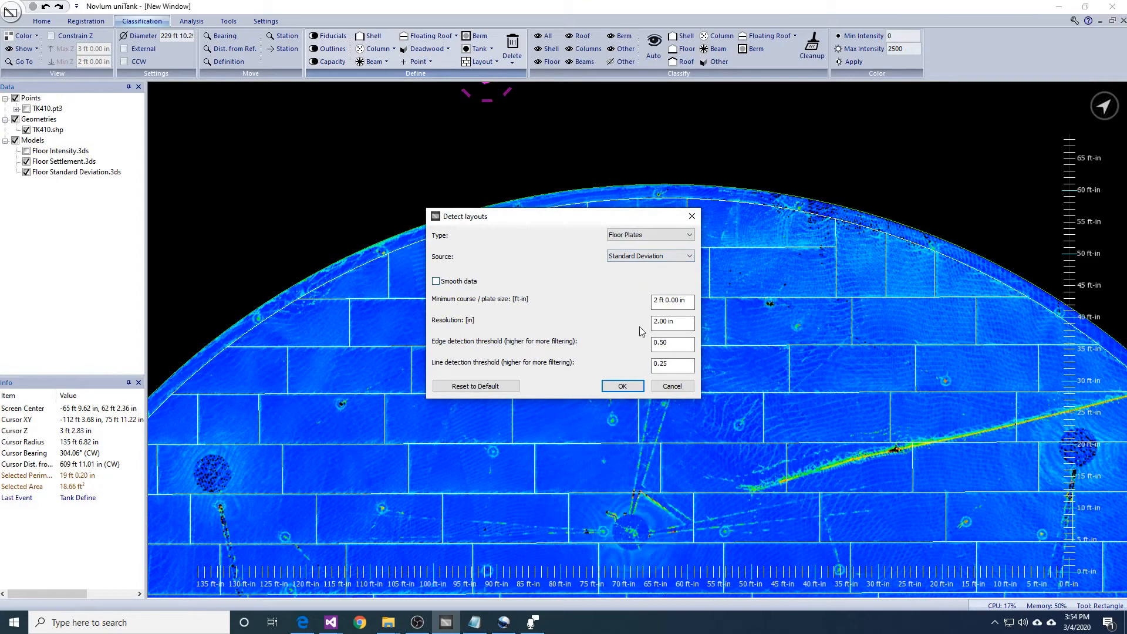
pyautogui.click(635, 257)
pyautogui.click(622, 387)
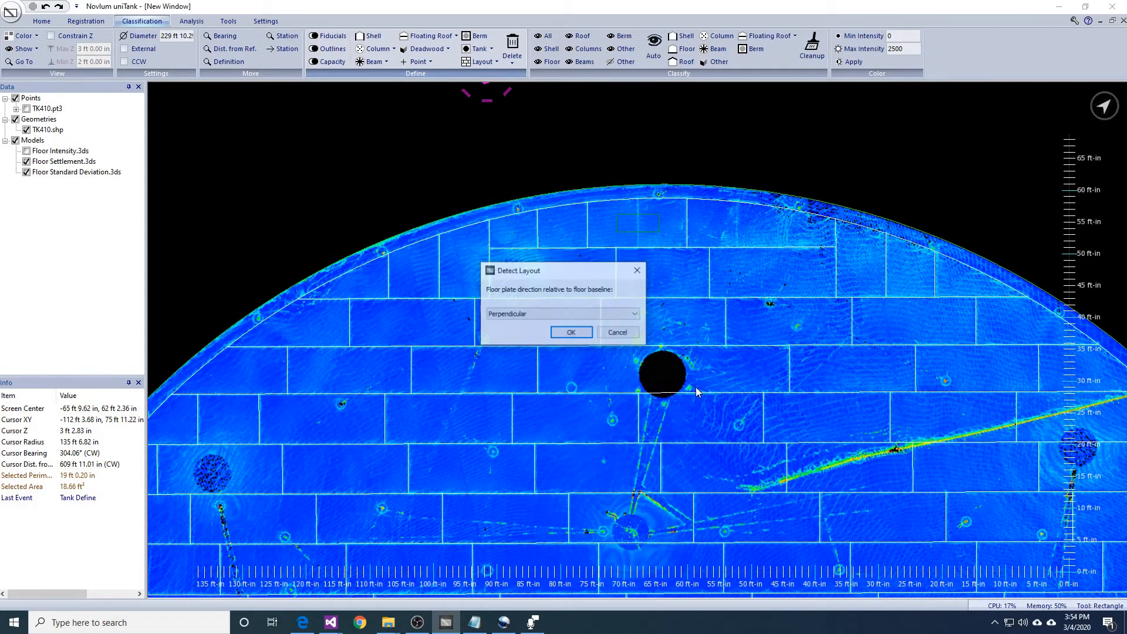
pyautogui.click(604, 330)
pyautogui.click(790, 258)
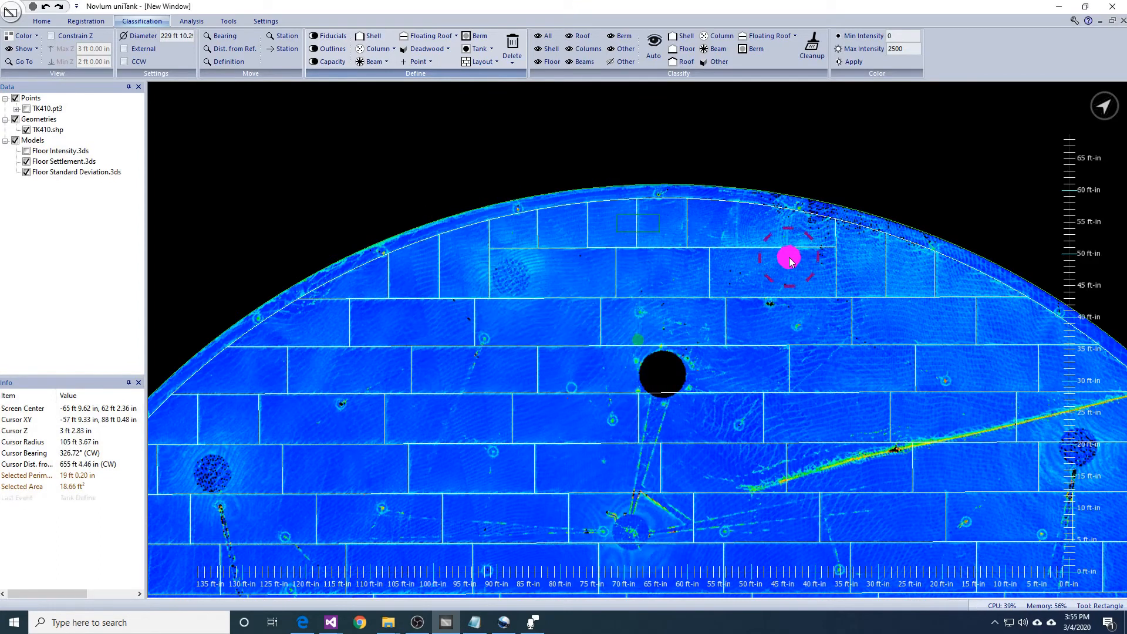
# Detect Perpendicular floor plates within a rectangle of about 31 ft² across the vertical seam toward the uppermost row's right end.
pyautogui.moveTo(742, 226); pyautogui.dragTo(803, 237)
pyautogui.click(491, 63)
pyautogui.click(490, 77)
pyautogui.click(614, 382)
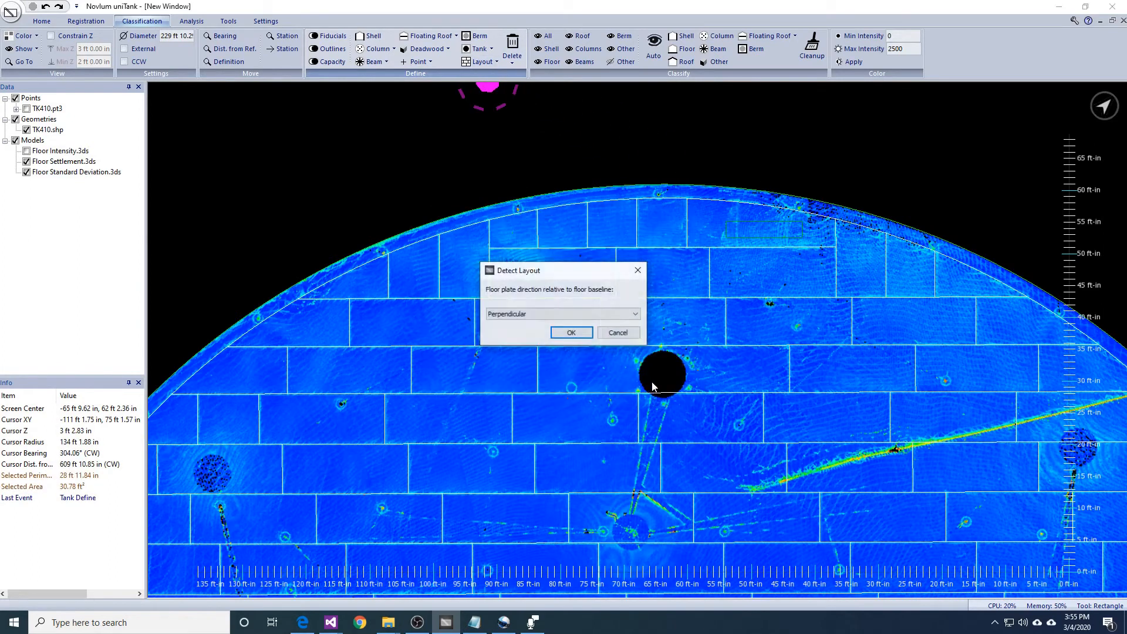
pyautogui.click(576, 329)
pyautogui.click(929, 388)
pyautogui.press('Escape')
# Hide the Floor Settlement model and check the TK410.shp layout against the visible seams near the tank's right edge.
pyautogui.moveTo(1030, 497); pyautogui.dragTo(845, 345, button='middle')
pyautogui.scroll(-1, 892, 379)
pyautogui.moveTo(1018, 520); pyautogui.dragTo(863, 199, button='middle')
pyautogui.scroll(3, 952, 376)
pyautogui.moveTo(967, 397); pyautogui.dragTo(705, 381, button='middle')
pyautogui.click(26, 161)
pyautogui.click(26, 130)
pyautogui.click(27, 130)
# Delete the false vertical seam beside the round dark patch near the tank's right edge, using a selection of about 11 ft².
pyautogui.moveTo(779, 279); pyautogui.dragTo(811, 315)
pyautogui.press('Delete')
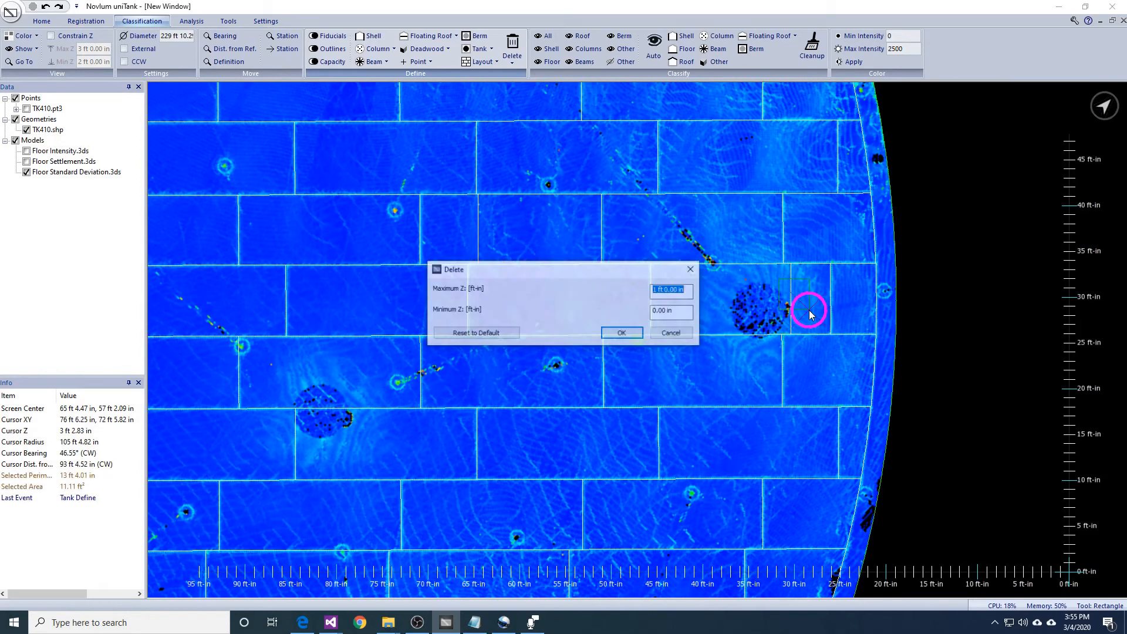
pyautogui.click(622, 333)
# Compare the TK410.shp layout with the floor seams around the tank's edge by hiding and showing the geometry.
pyautogui.scroll(-3, 814, 414)
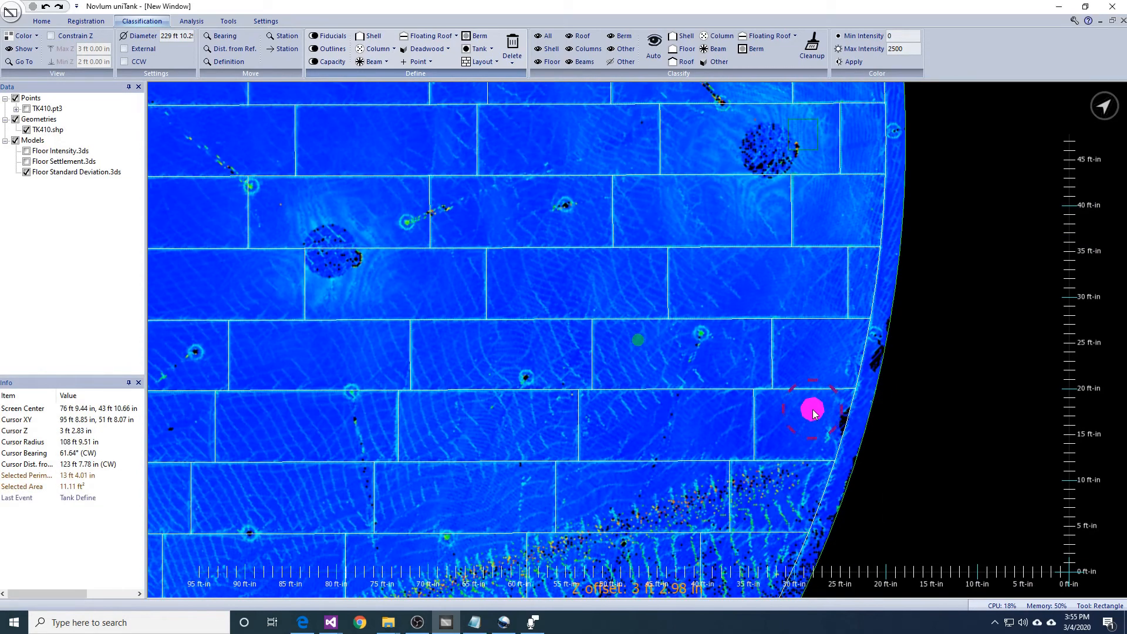
pyautogui.scroll(-3, 824, 408)
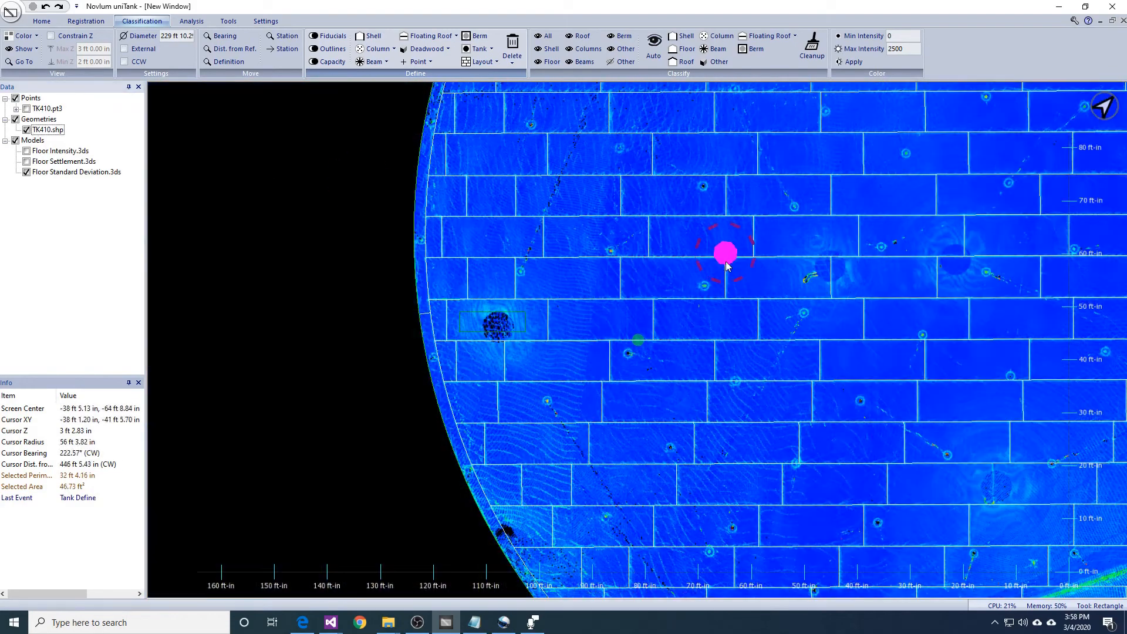
pyautogui.moveTo(725, 262); pyautogui.dragTo(692, 395, button='middle')
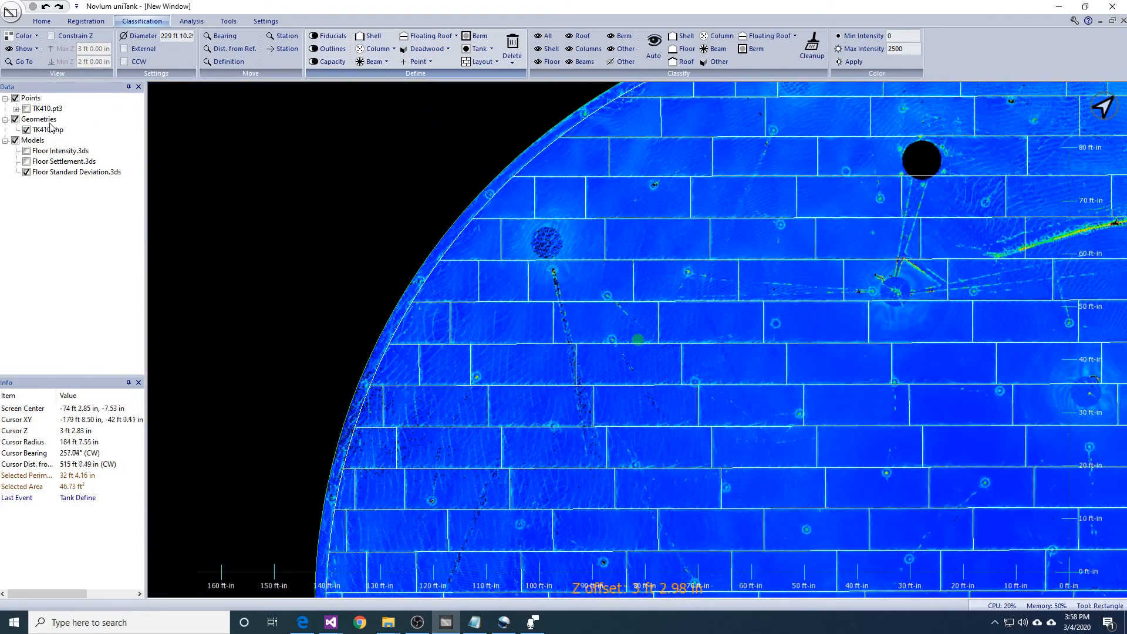
pyautogui.click(27, 130)
pyautogui.click(26, 130)
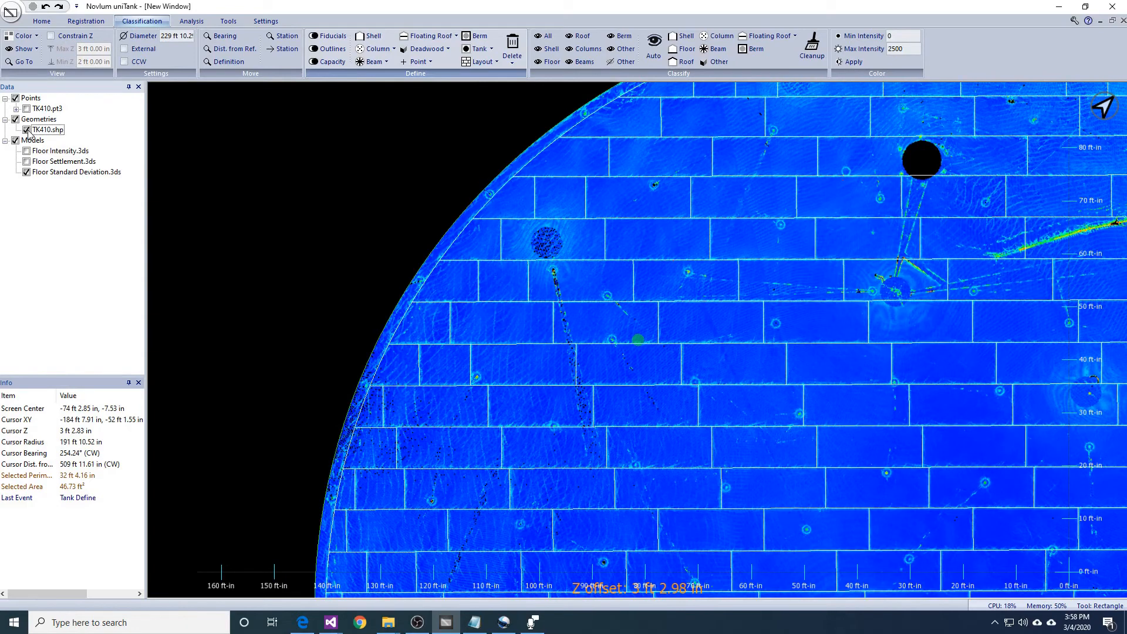
pyautogui.scroll(2, 445, 67)
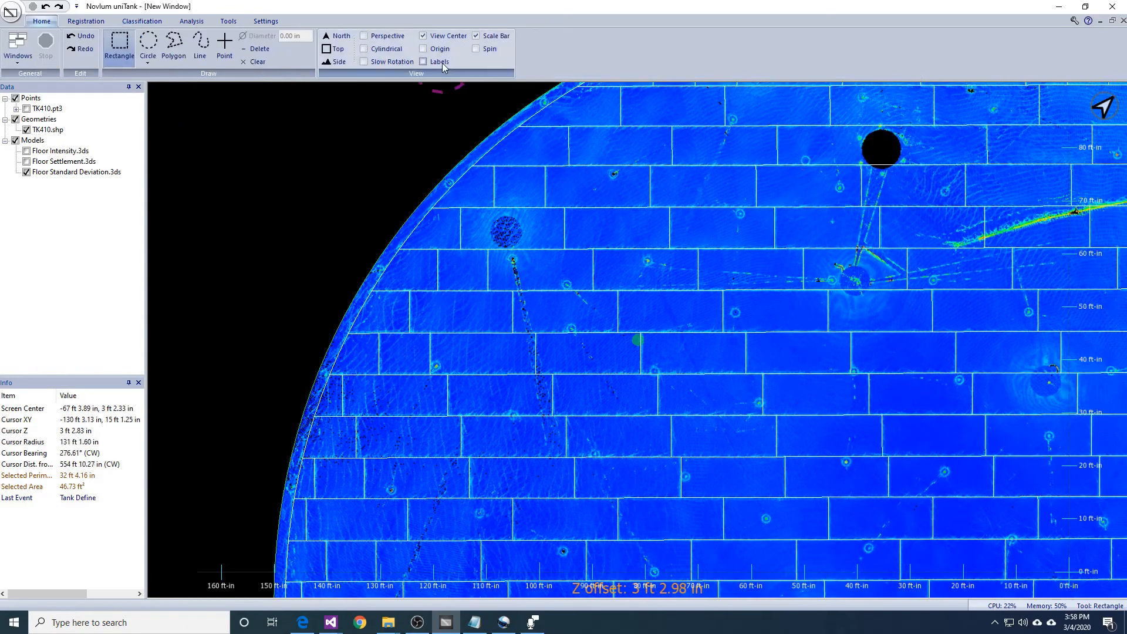
# Turn on the geometry labels and view the named floor courses and plates across the tank floor.
pyautogui.click(436, 63)
pyautogui.scroll(-4, 936, 410)
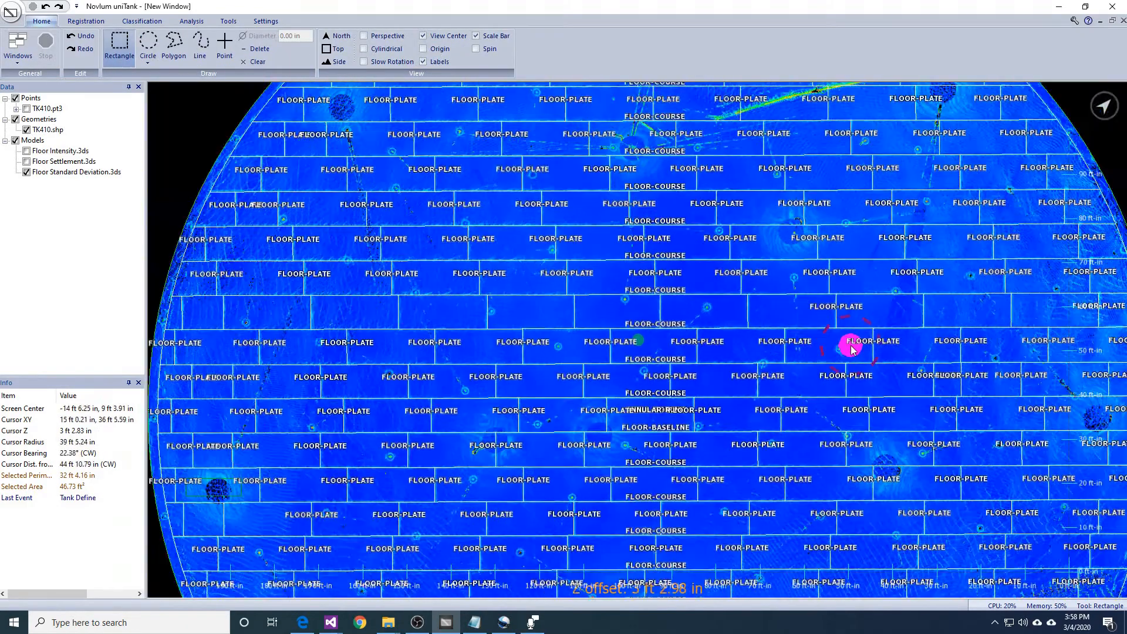
pyautogui.moveTo(803, 409); pyautogui.dragTo(834, 344, button='middle')
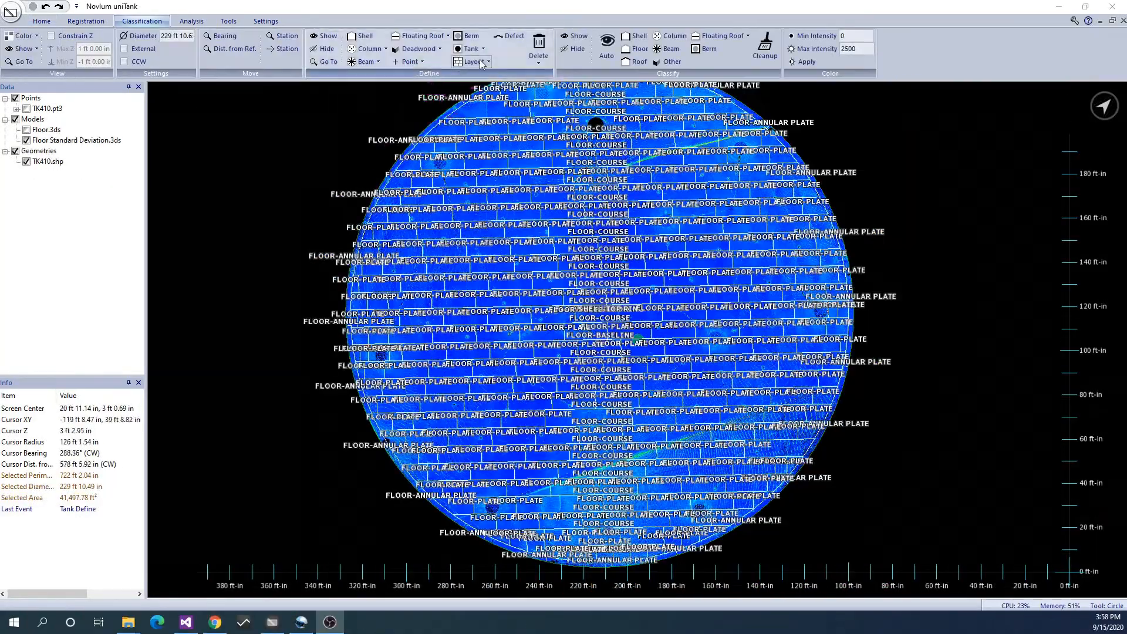
# Create plates with Course-Plate shell names, Numerical annular and floor names, and Zig Zag from NW numbering.
pyautogui.click(482, 62)
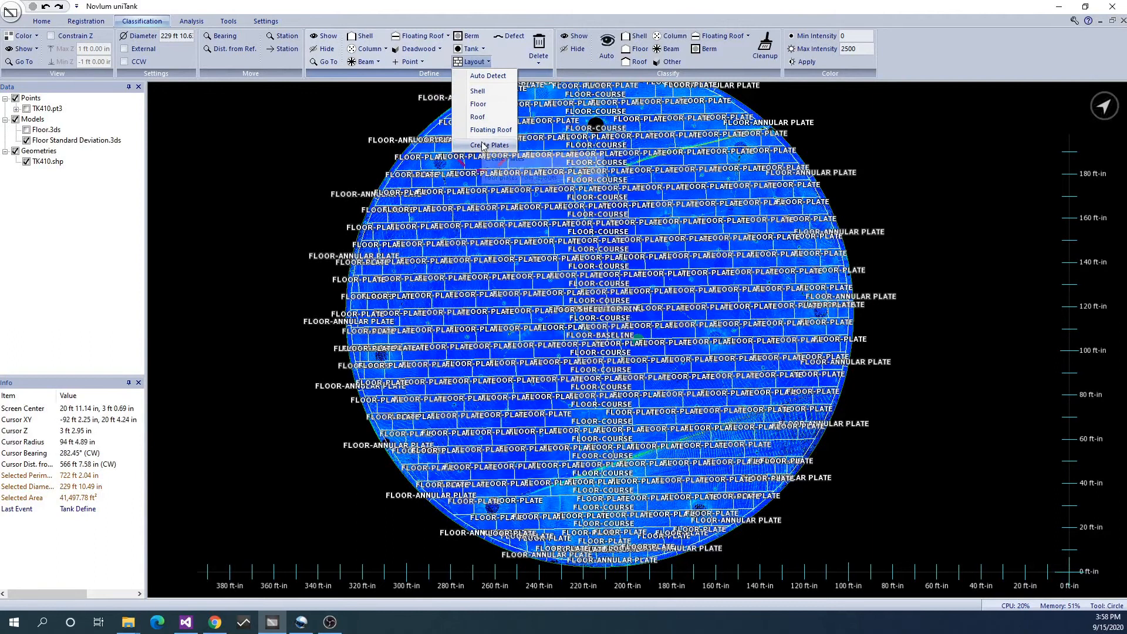
pyautogui.click(484, 145)
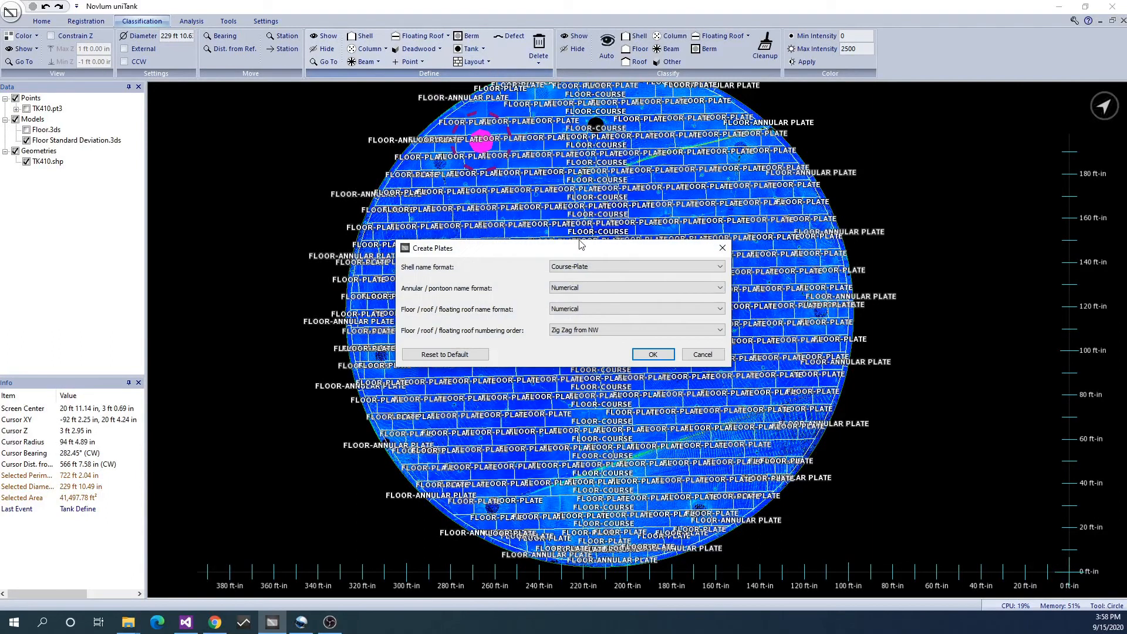
pyautogui.click(651, 355)
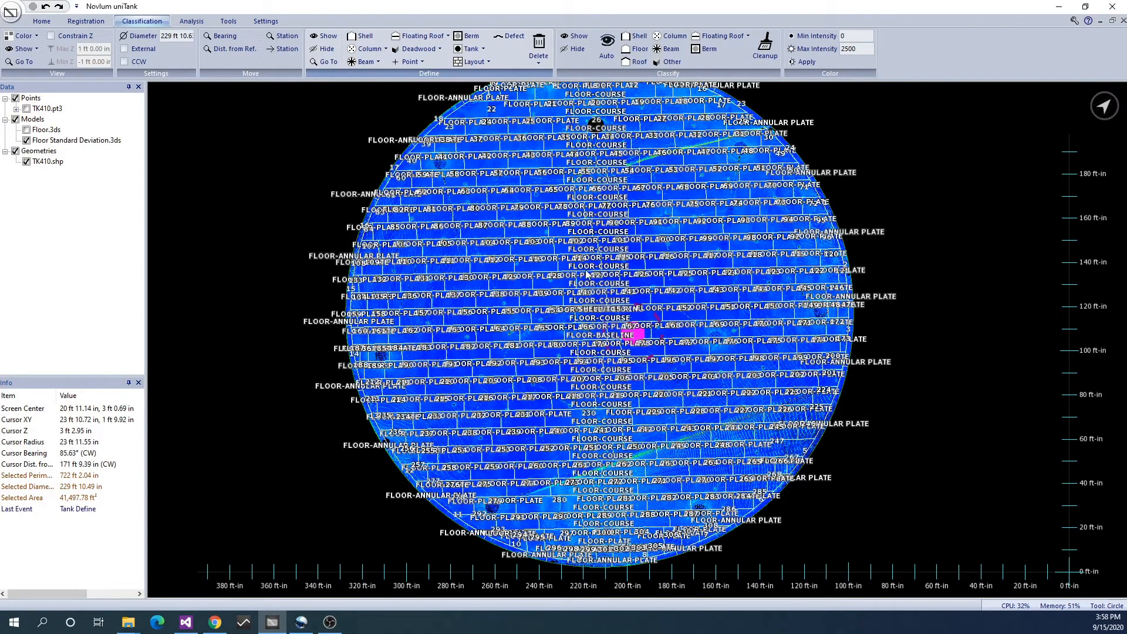
# Show only the PLATE geometry type so the whole floor displays just the plate names.
pyautogui.click(330, 38)
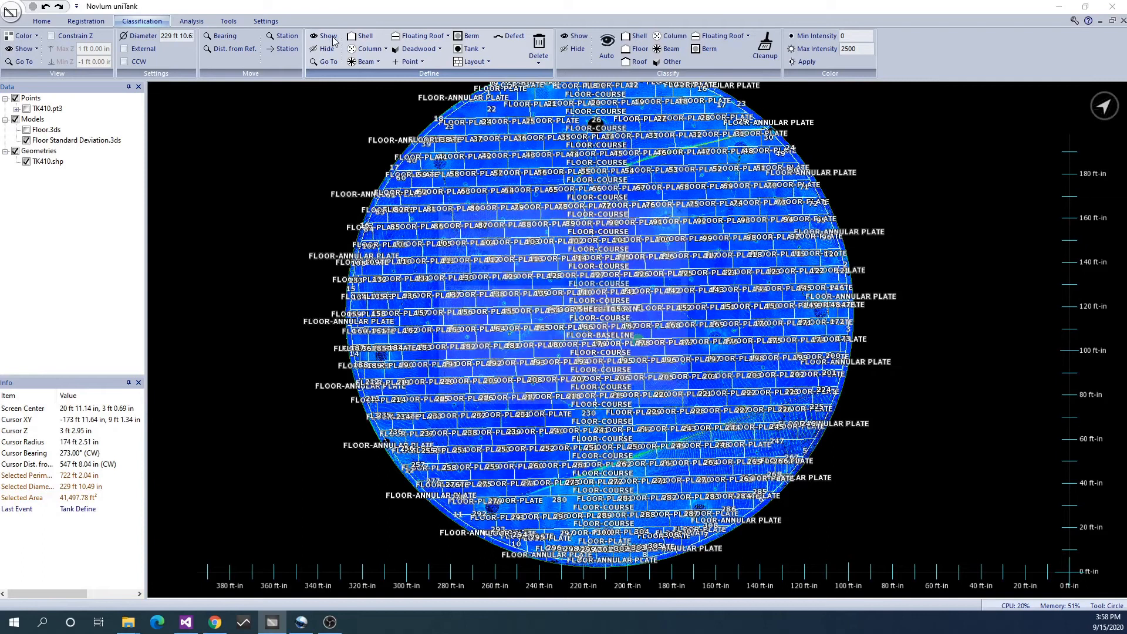
pyautogui.click(472, 290)
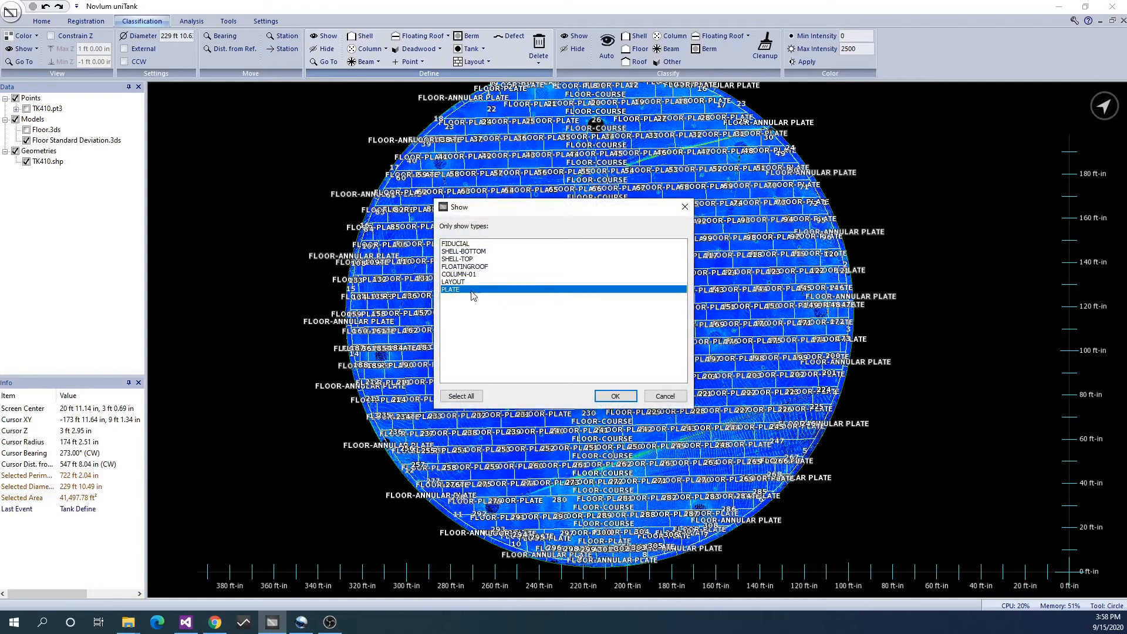
pyautogui.click(615, 397)
pyautogui.scroll(1, 700, 328)
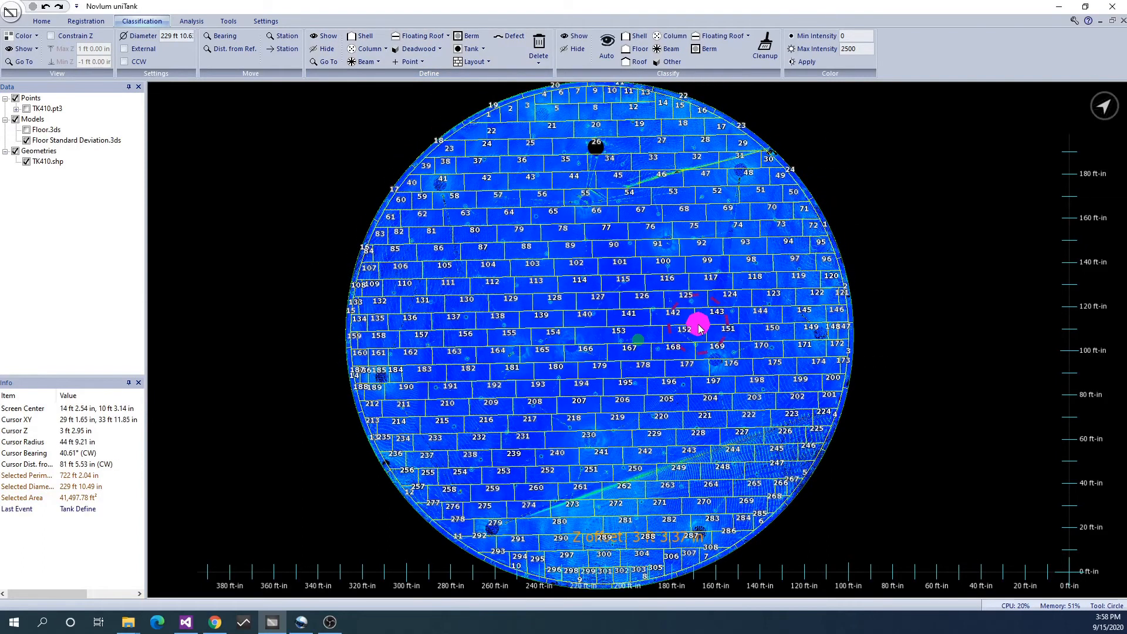
# Recreate the plates with Numerical shell and annular names and Course-Plate floor names, zig-zagging from the uppermost row's right end.
pyautogui.click(474, 62)
pyautogui.click(505, 147)
pyautogui.click(622, 309)
pyautogui.click(623, 323)
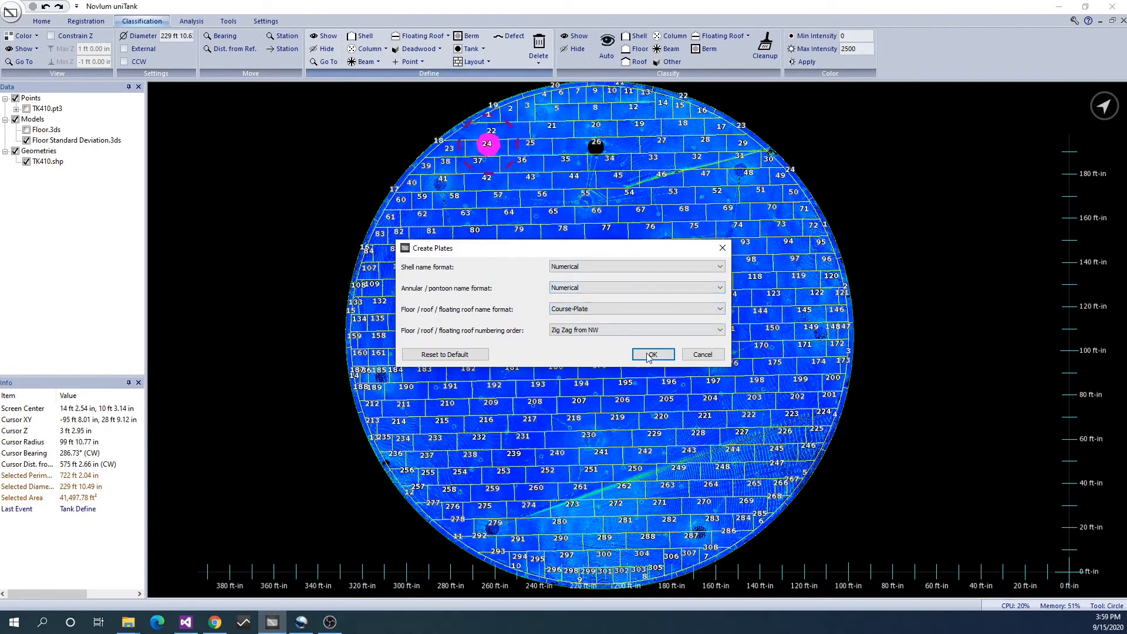
pyautogui.click(658, 330)
pyautogui.click(656, 349)
pyautogui.click(649, 354)
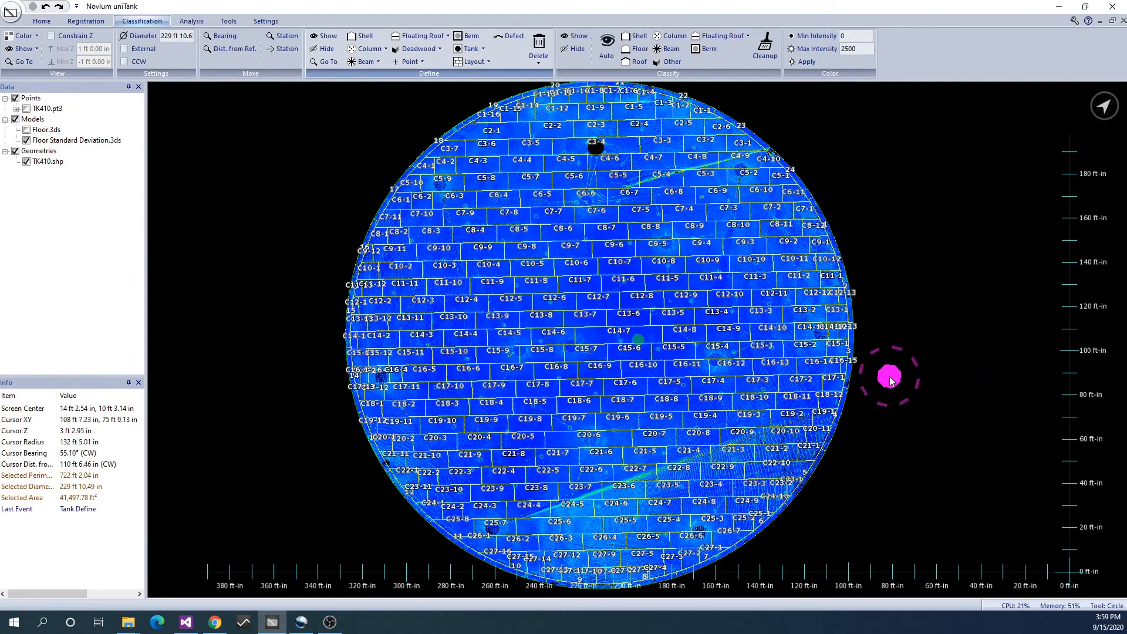
# Inspect the plate names near the tank's upper edge and confirm the tank properties with their existing settings.
pyautogui.scroll(2, 712, 315)
pyautogui.moveTo(686, 225); pyautogui.dragTo(709, 400, button='middle')
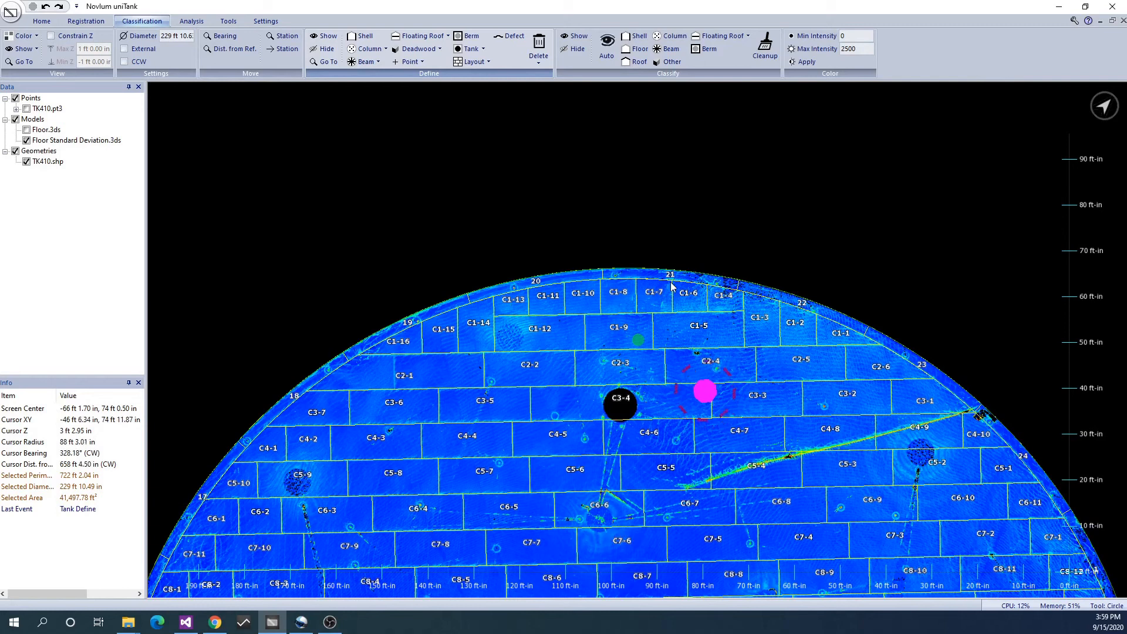
pyautogui.click(191, 21)
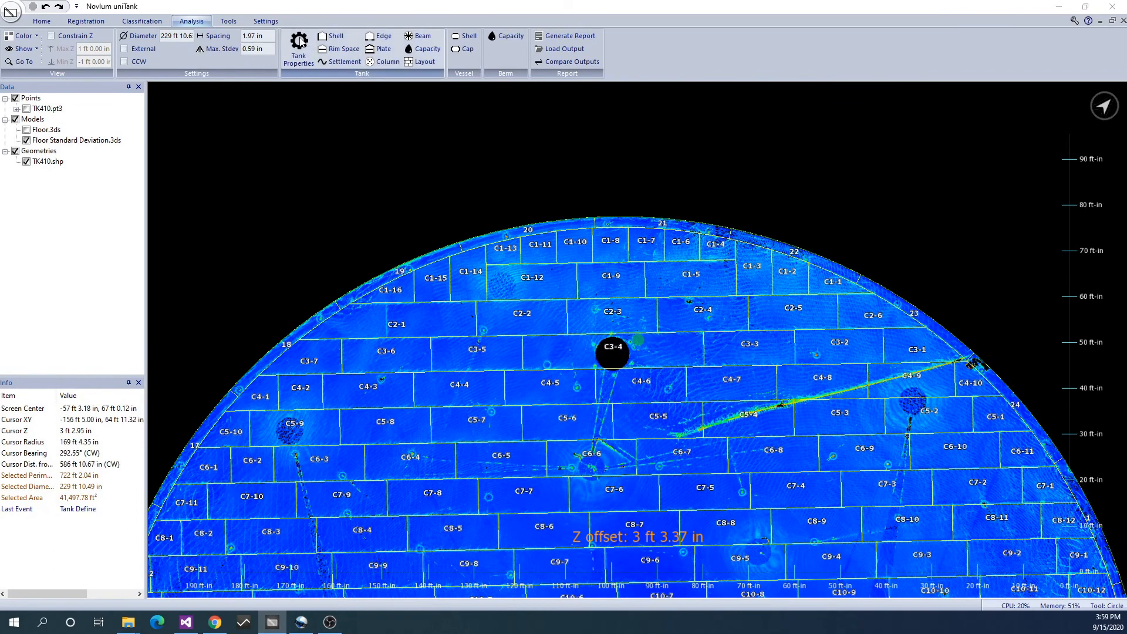
pyautogui.click(299, 50)
pyautogui.click(653, 439)
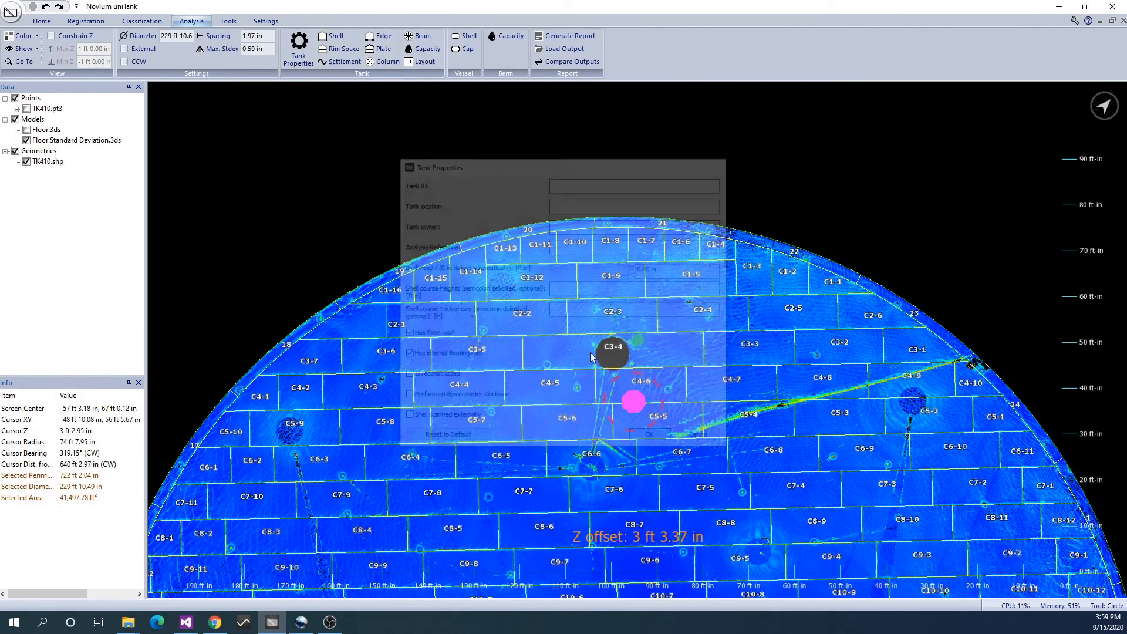
# Run the tank Layout analysis with Layout.txt in the Layout folder as output file, and close the results summary.
pyautogui.click(418, 61)
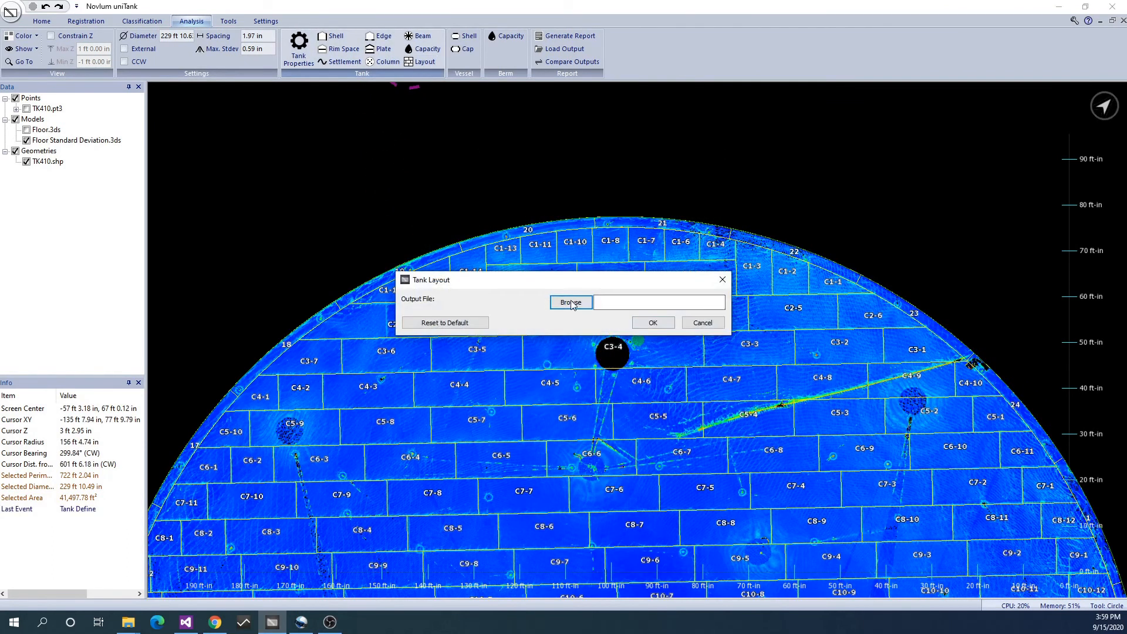
pyautogui.click(570, 302)
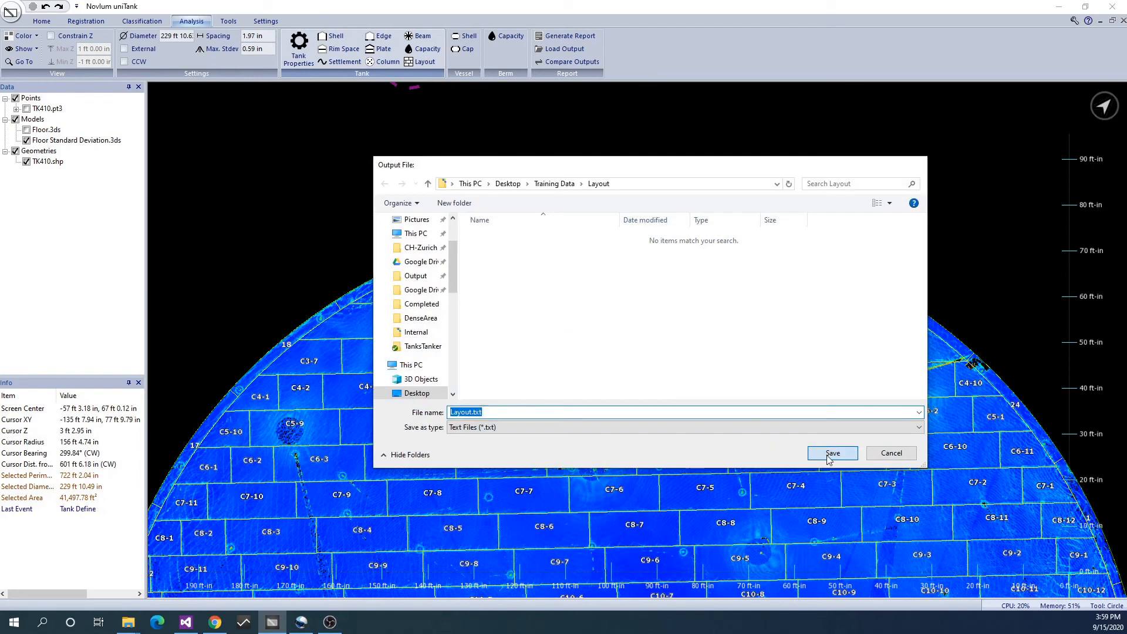
pyautogui.click(832, 454)
pyautogui.press('Return')
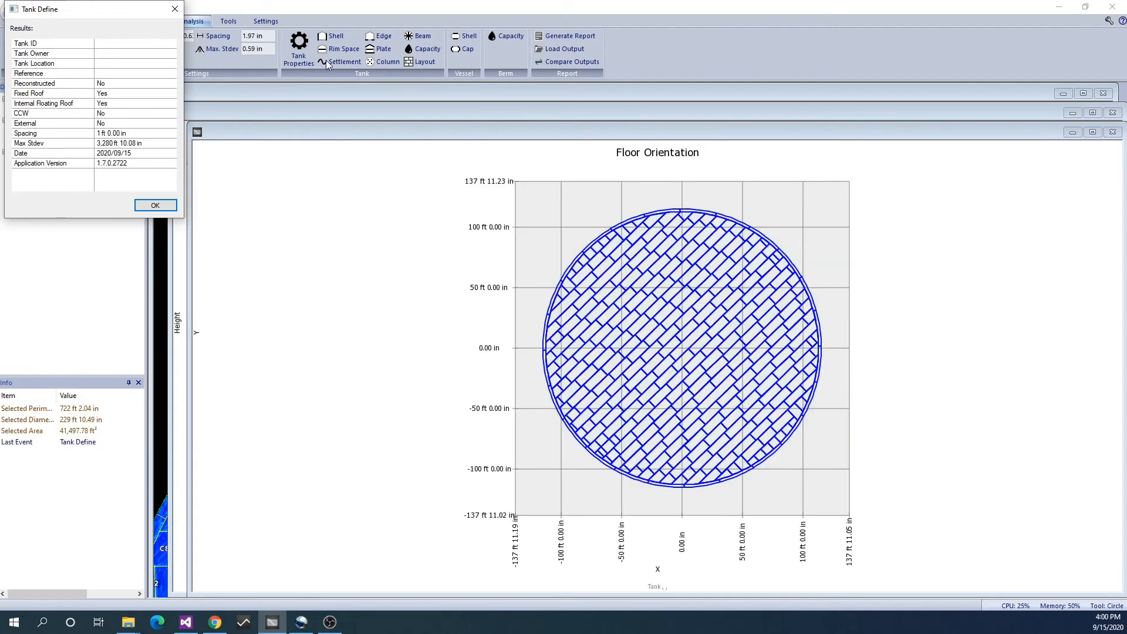
pyautogui.click(163, 207)
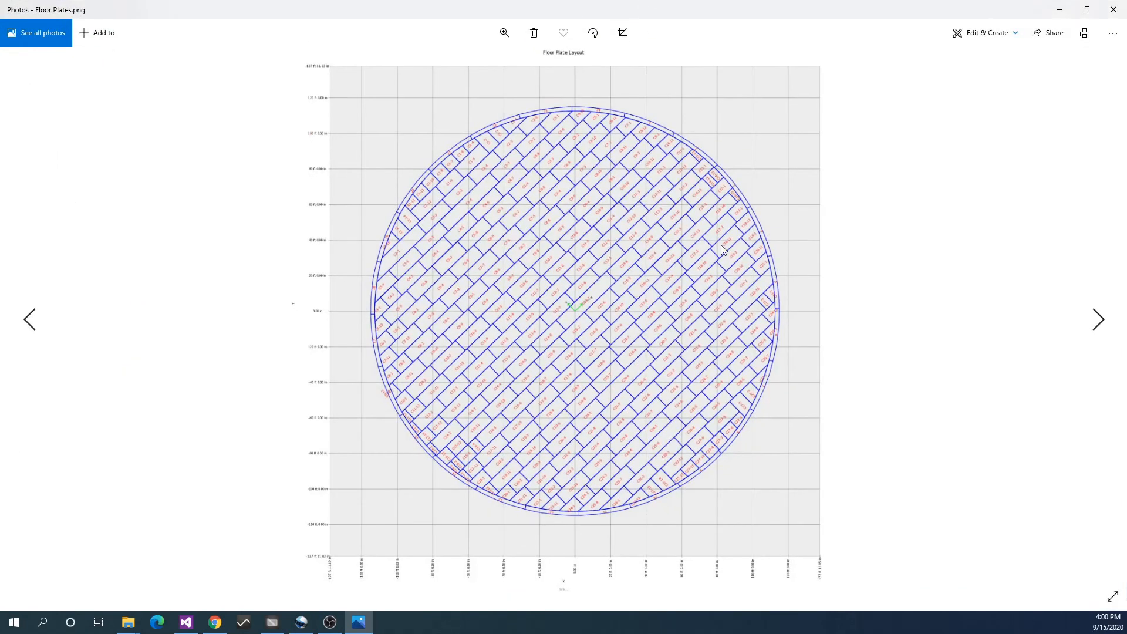
# Examine the plate names and arrangement in the exported Floor Plates.png drawing.
pyautogui.scroll(3, 664, 325)
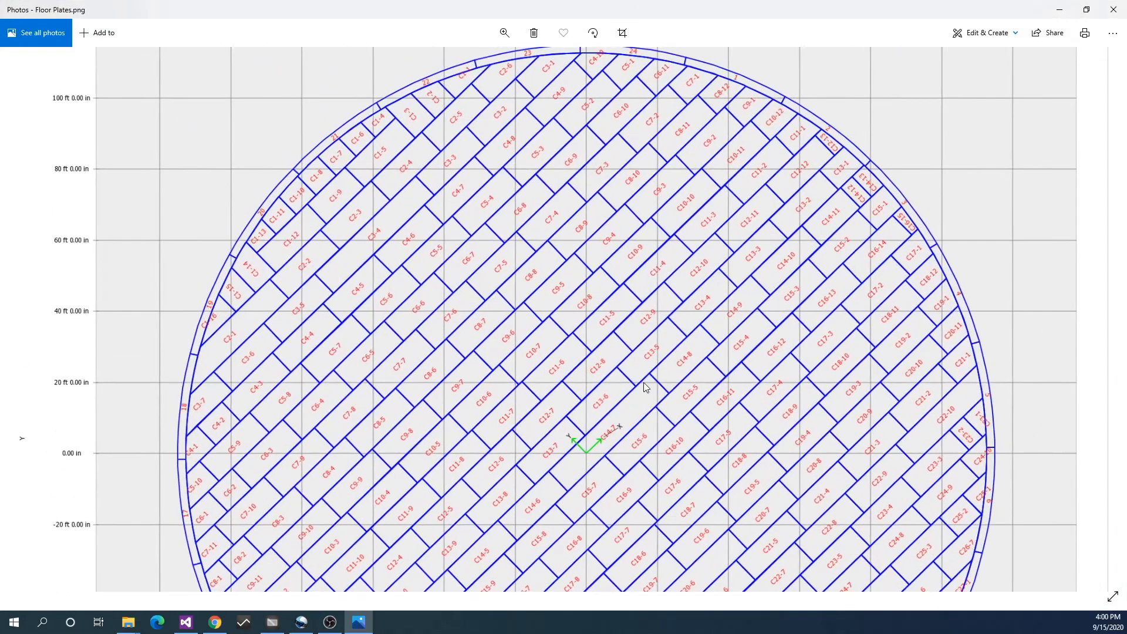
pyautogui.moveTo(800, 263); pyautogui.dragTo(662, 208)
pyautogui.moveTo(593, 482); pyautogui.dragTo(592, 218)
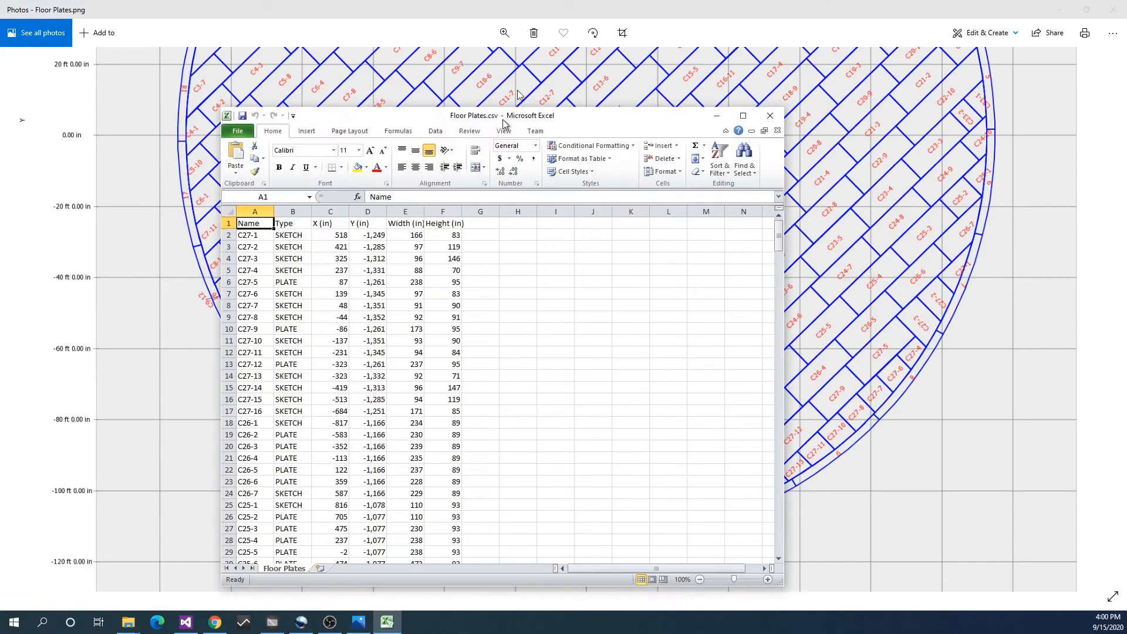
# Maximize Floor Plates.csv in Excel and look through the listed plate names, types, coordinates, widths and heights.
pyautogui.moveTo(502, 120); pyautogui.dragTo(579, 1)
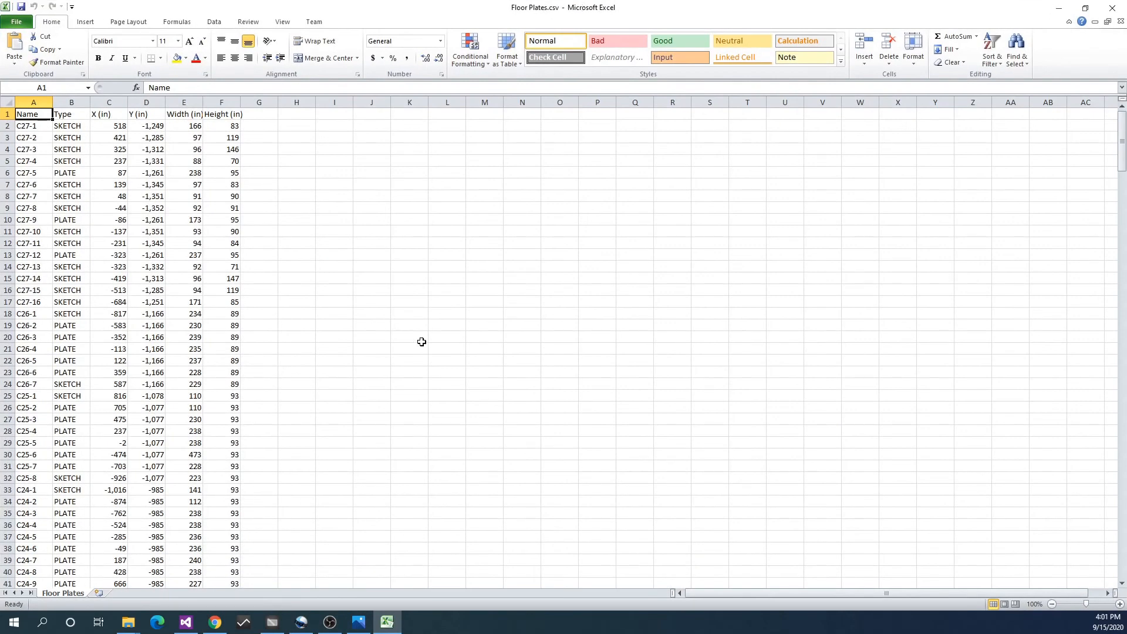
pyautogui.scroll(-7, 422, 342)
pyautogui.scroll(-15, 421, 343)
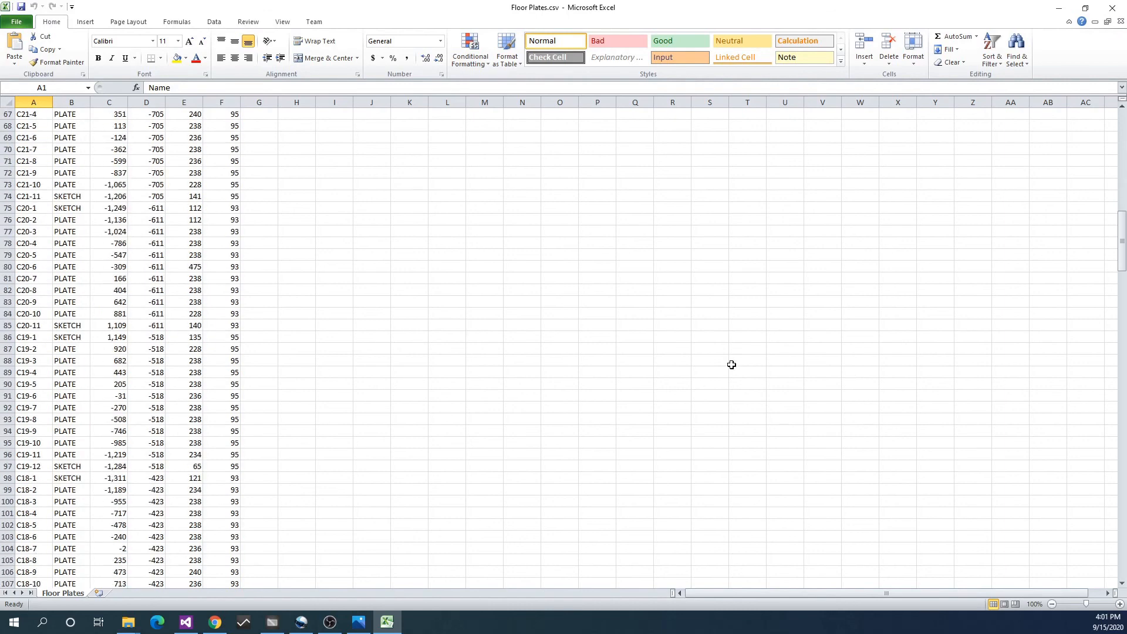
pyautogui.scroll(-15, 728, 364)
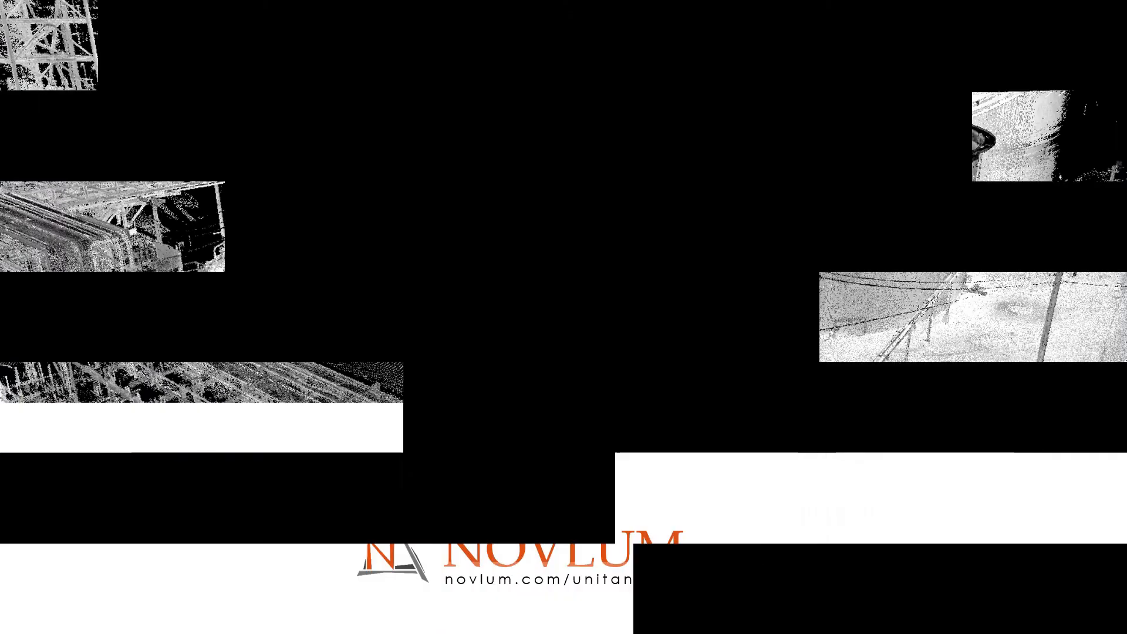